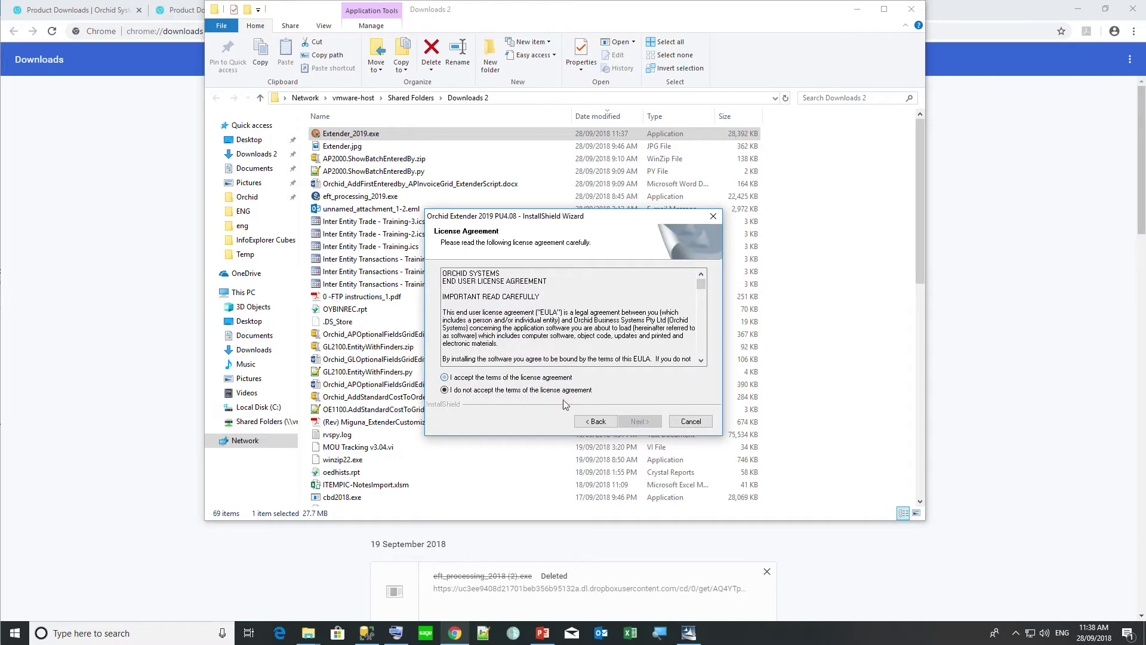
- Accept the licence terms and install Orchid Extender 2019 with the default destination and components
{"action": "left_click", "coordinate": [639, 421]}
{"action": "left_click", "coordinate": [639, 421]}
{"action": "left_click", "coordinate": [639, 421]}
{"action": "left_click", "coordinate": [639, 421]}
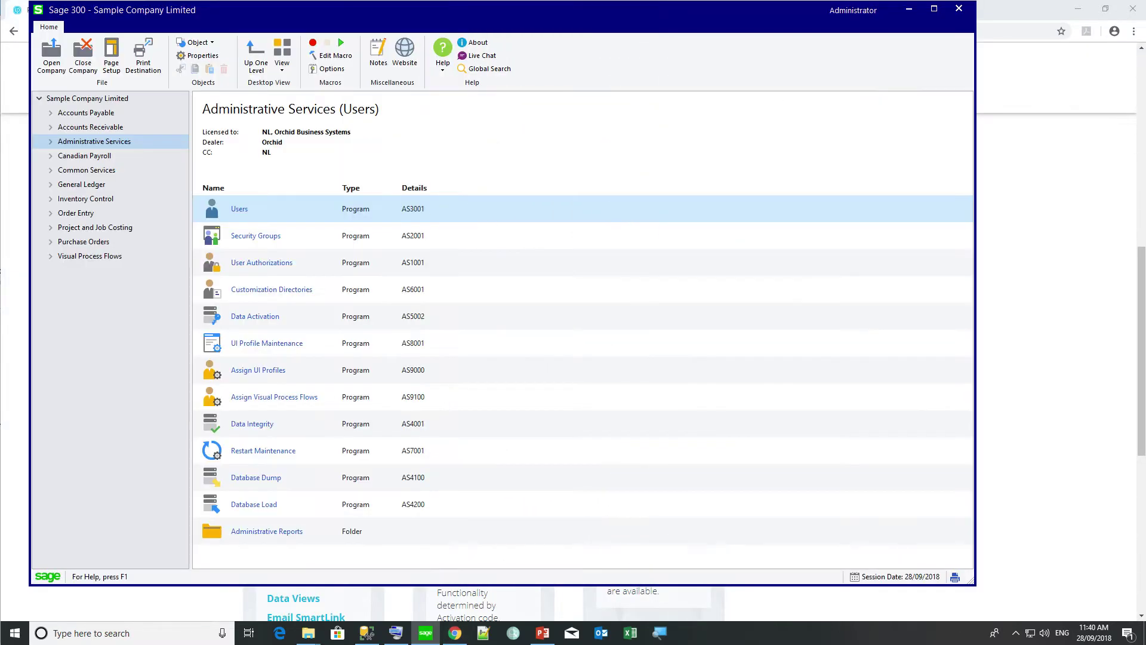
- Open Data Activation, confirm the database has been backed up, and proceed
{"action": "double_click", "coordinate": [210, 318]}
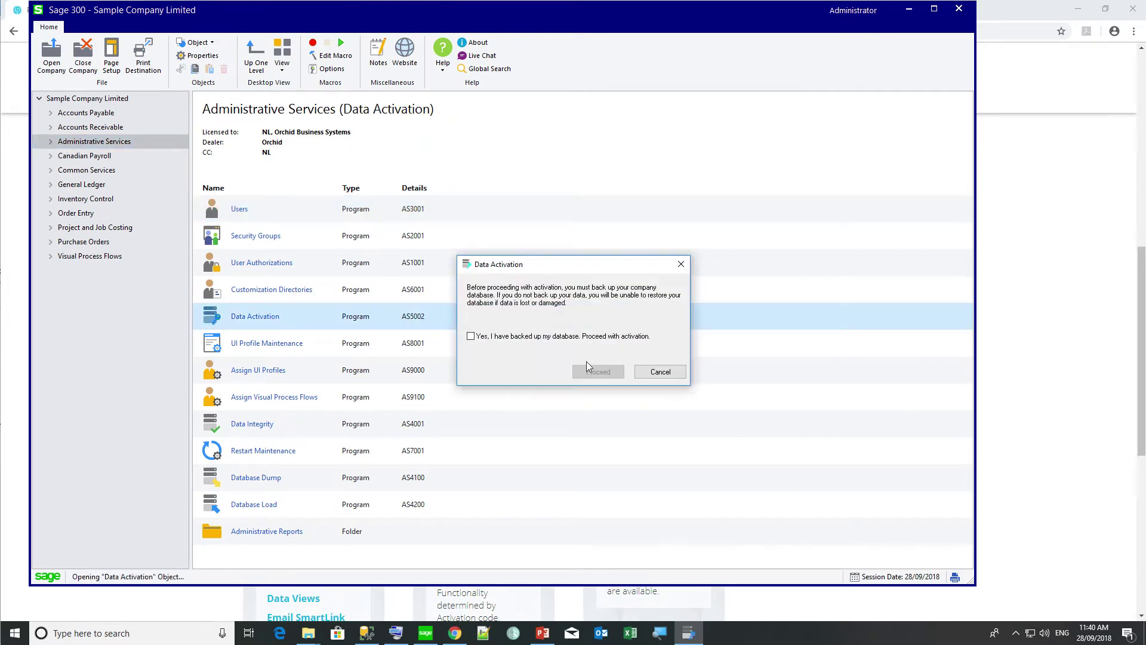
{"action": "left_click", "coordinate": [483, 338]}
{"action": "left_click", "coordinate": [614, 370]}
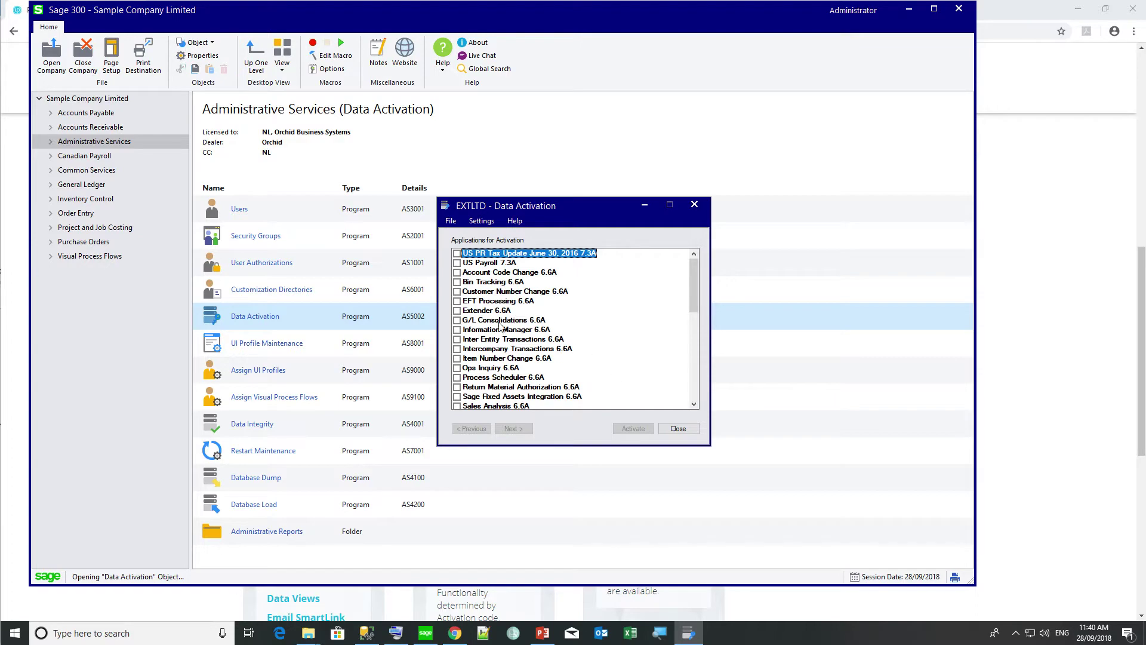
- Activate Extender 6.6A, dismiss the success message, and close Data Activation
{"action": "left_click", "coordinate": [458, 311]}
{"action": "left_click", "coordinate": [516, 429]}
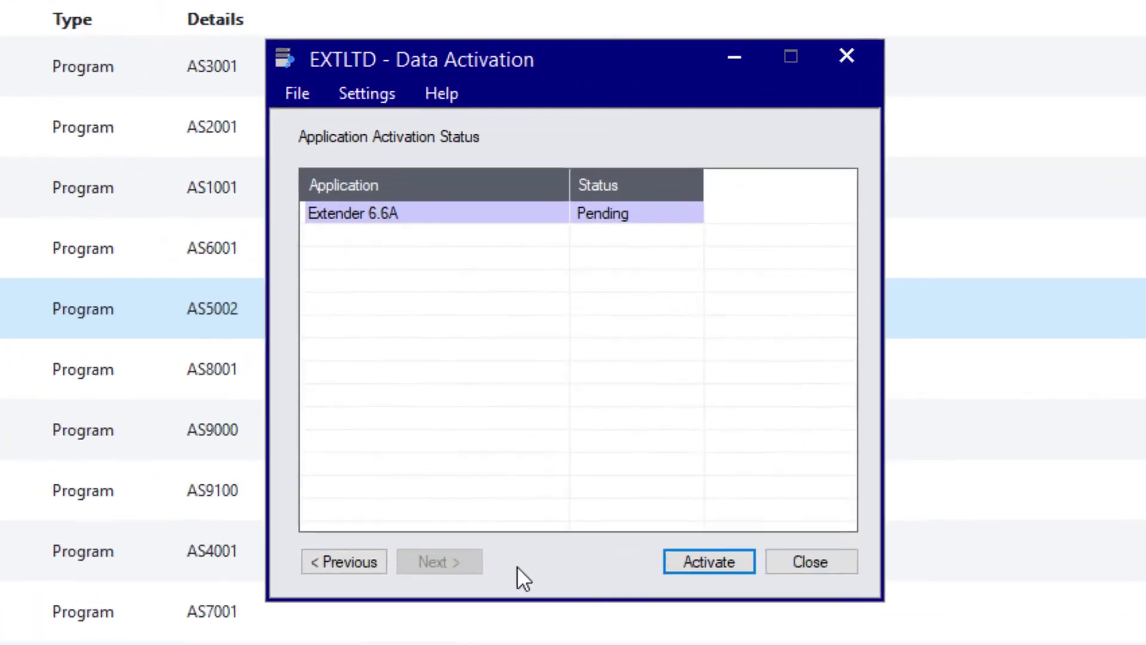
{"action": "left_click", "coordinate": [640, 431]}
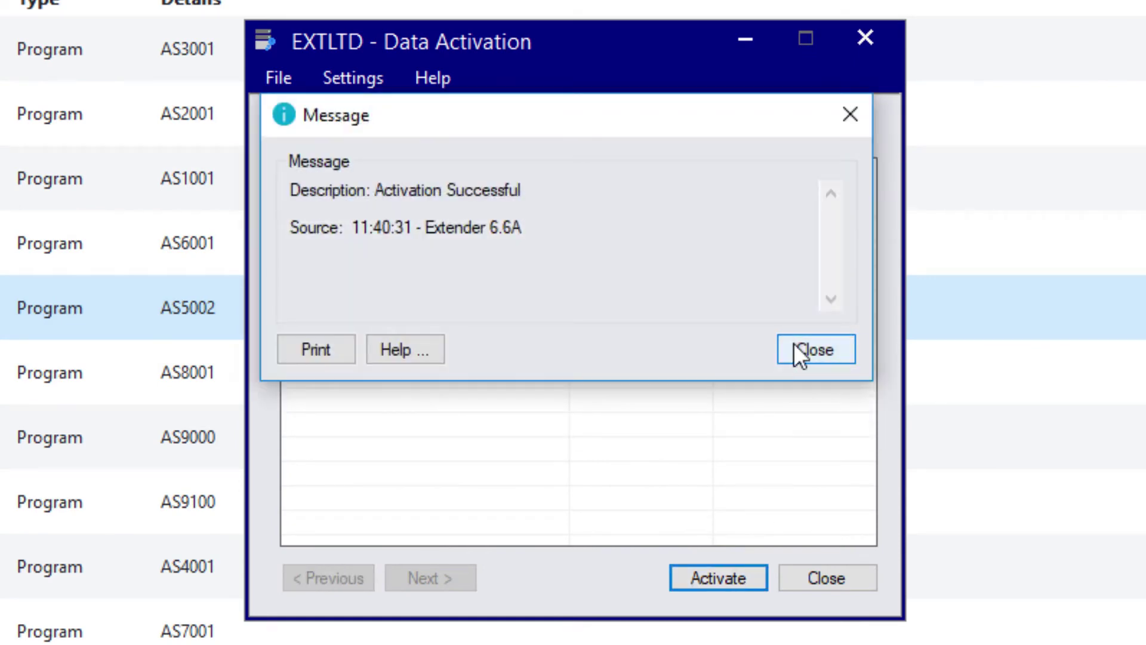
{"action": "left_click", "coordinate": [794, 346]}
{"action": "left_click", "coordinate": [825, 577]}
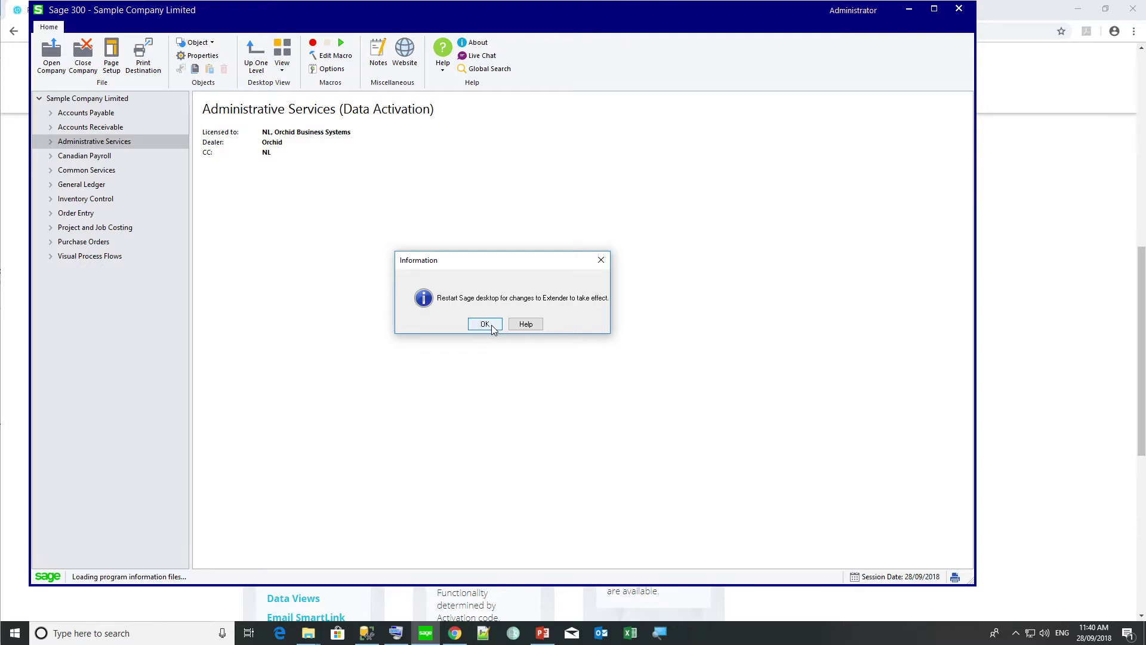
- Exit the Sage desktop, then open Extender's Setup folder and its License program
{"action": "left_click", "coordinate": [493, 329]}
{"action": "left_click", "coordinate": [486, 322]}
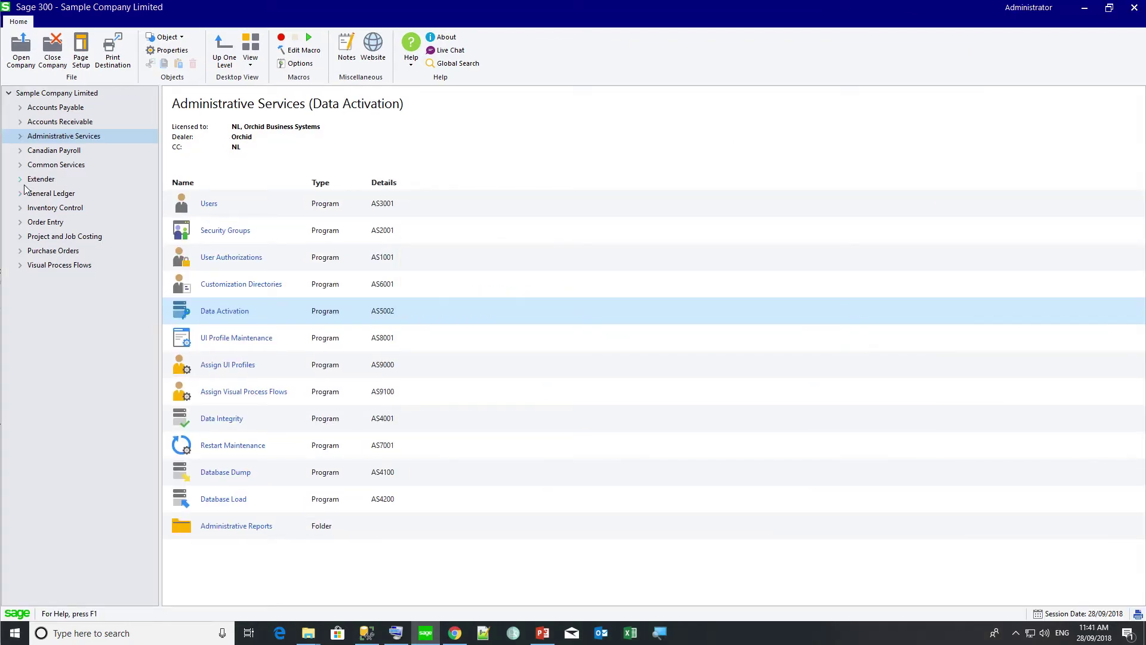
{"action": "left_click", "coordinate": [20, 179]}
{"action": "left_click", "coordinate": [39, 181]}
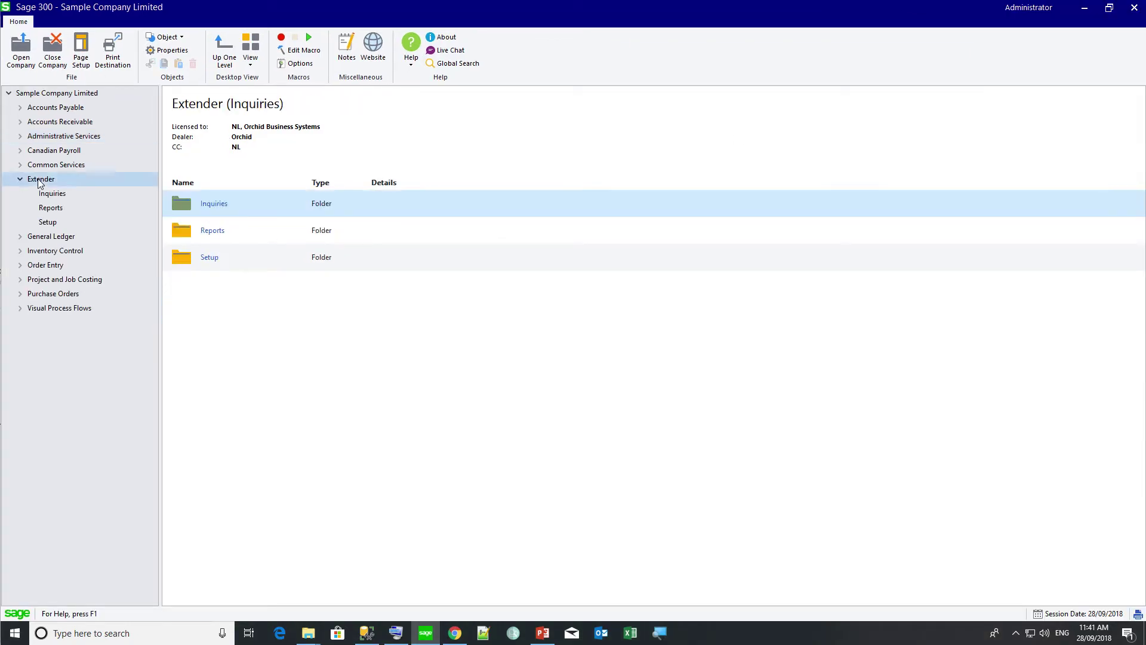
{"action": "double_click", "coordinate": [183, 262]}
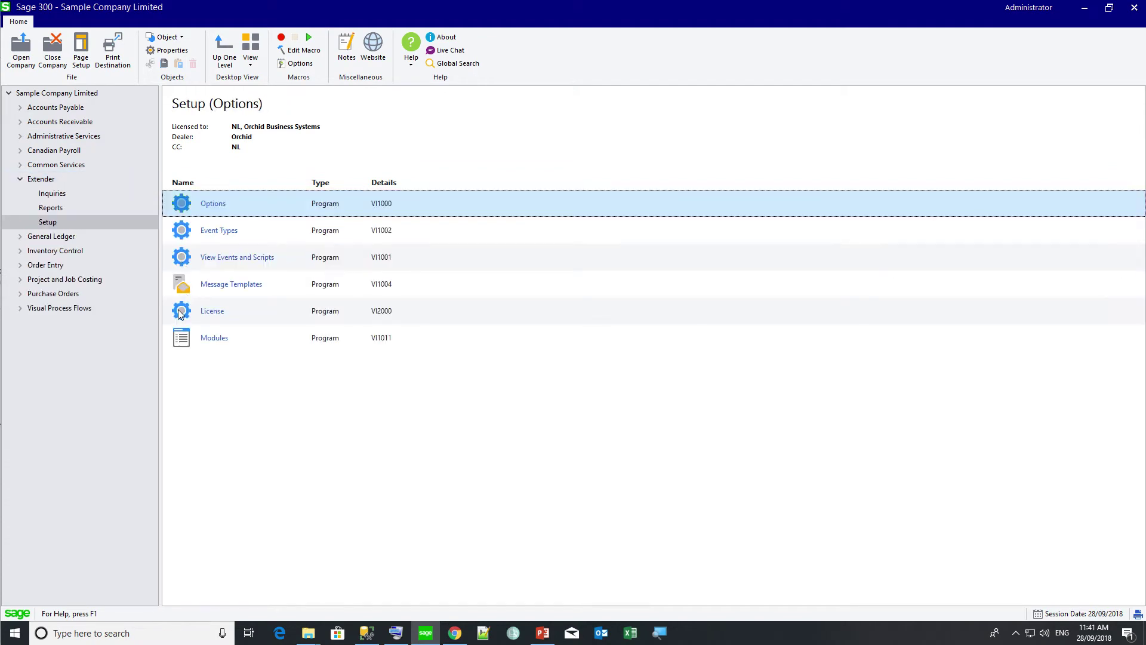
{"action": "double_click", "coordinate": [181, 312]}
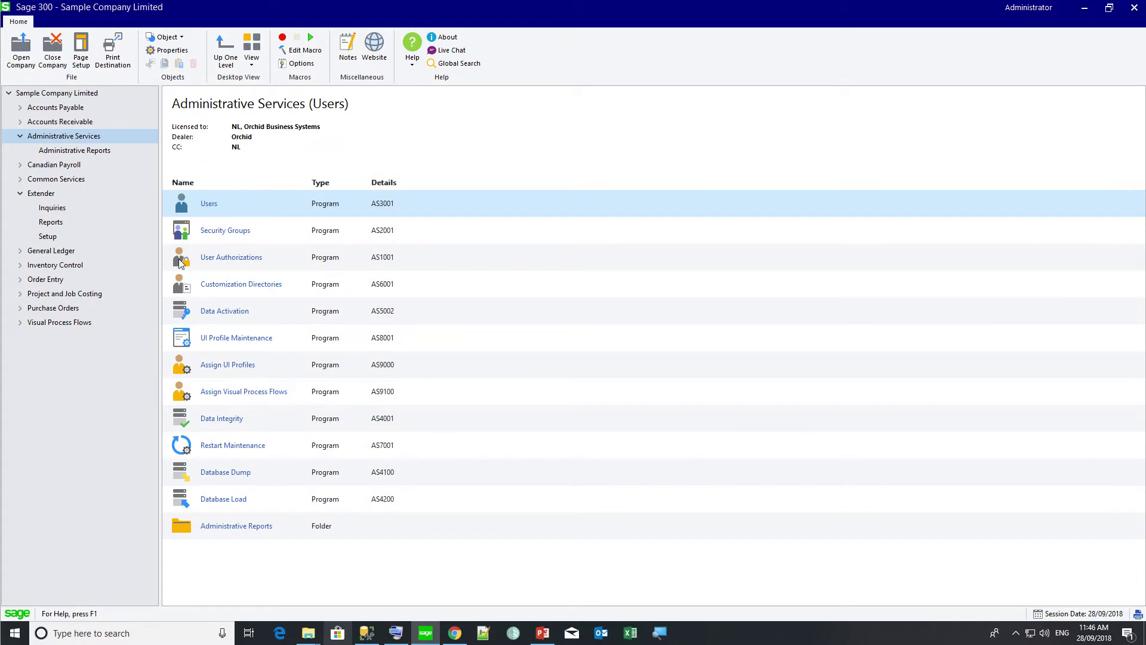
- Open Security Groups with Extender 6.6A as the application
{"action": "double_click", "coordinate": [184, 235]}
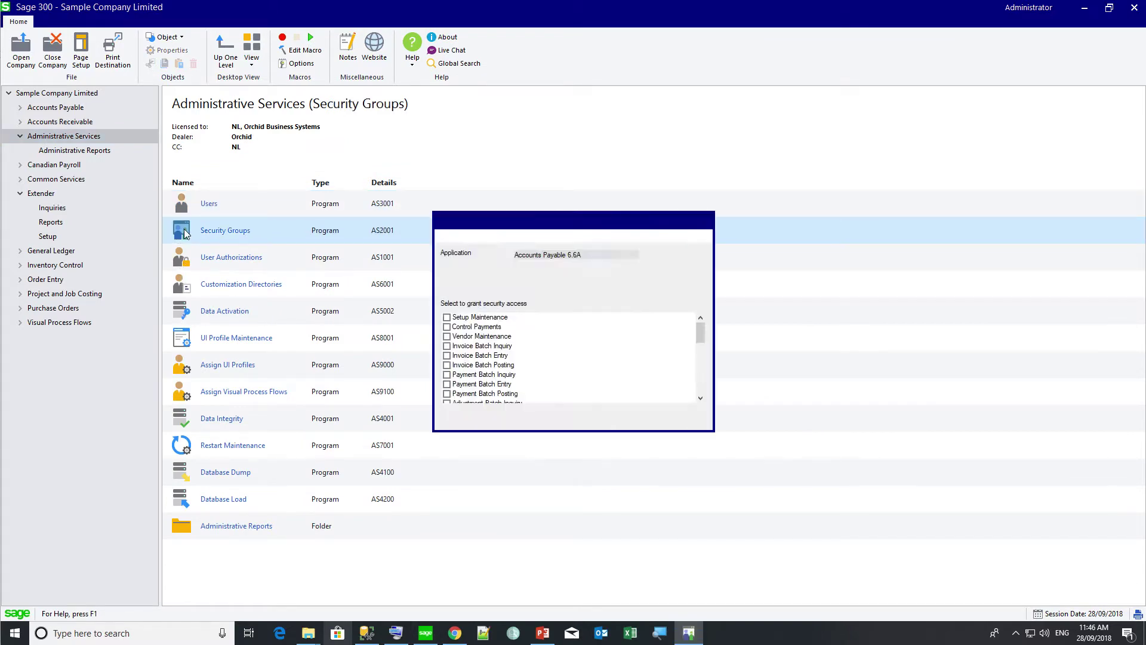
{"action": "left_click", "coordinate": [610, 255]}
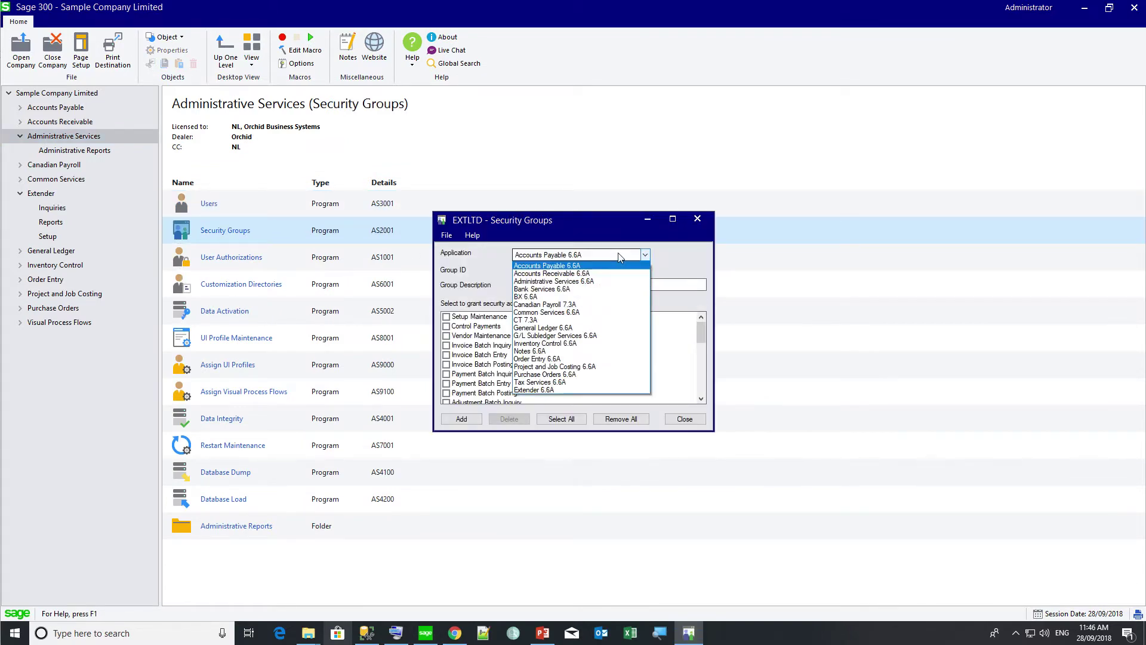
{"action": "left_click", "coordinate": [536, 390]}
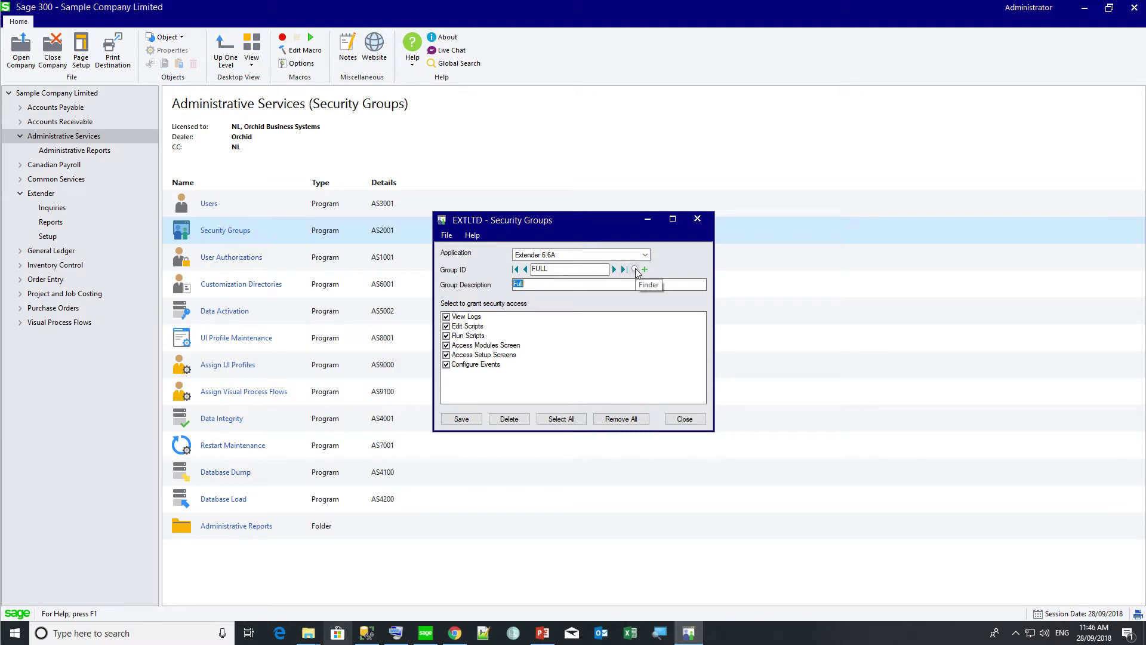
- Load the SETUP and then the VIEWLOG security groups from the Group ID finder
{"action": "left_click", "coordinate": [637, 271]}
{"action": "double_click", "coordinate": [96, 193]}
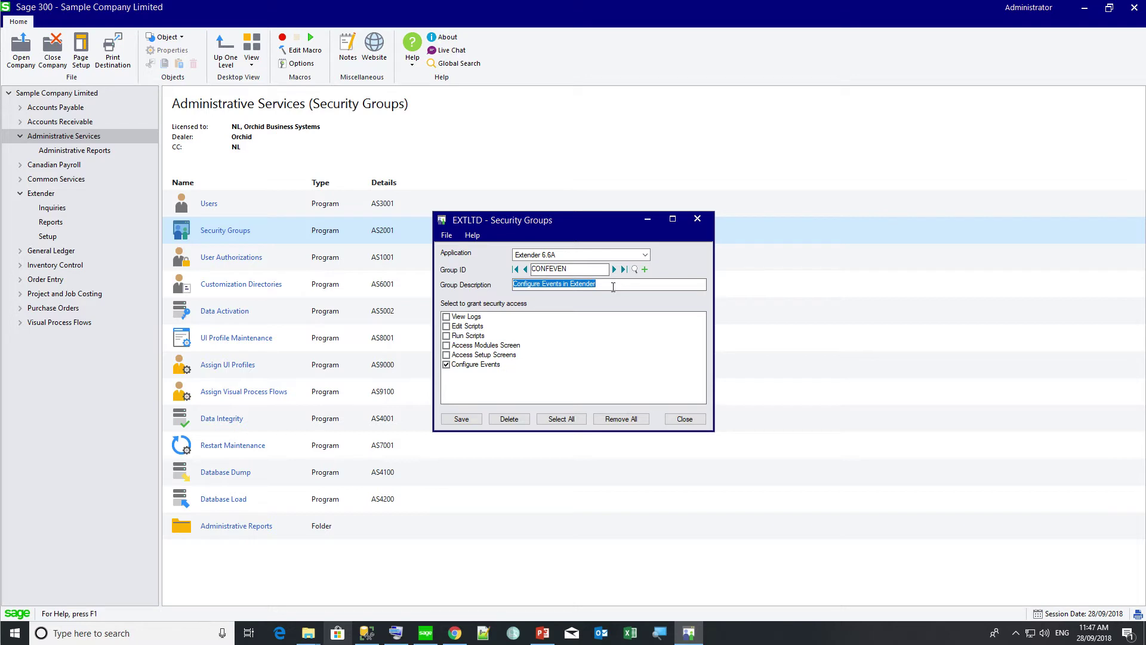
{"action": "left_click", "coordinate": [635, 270]}
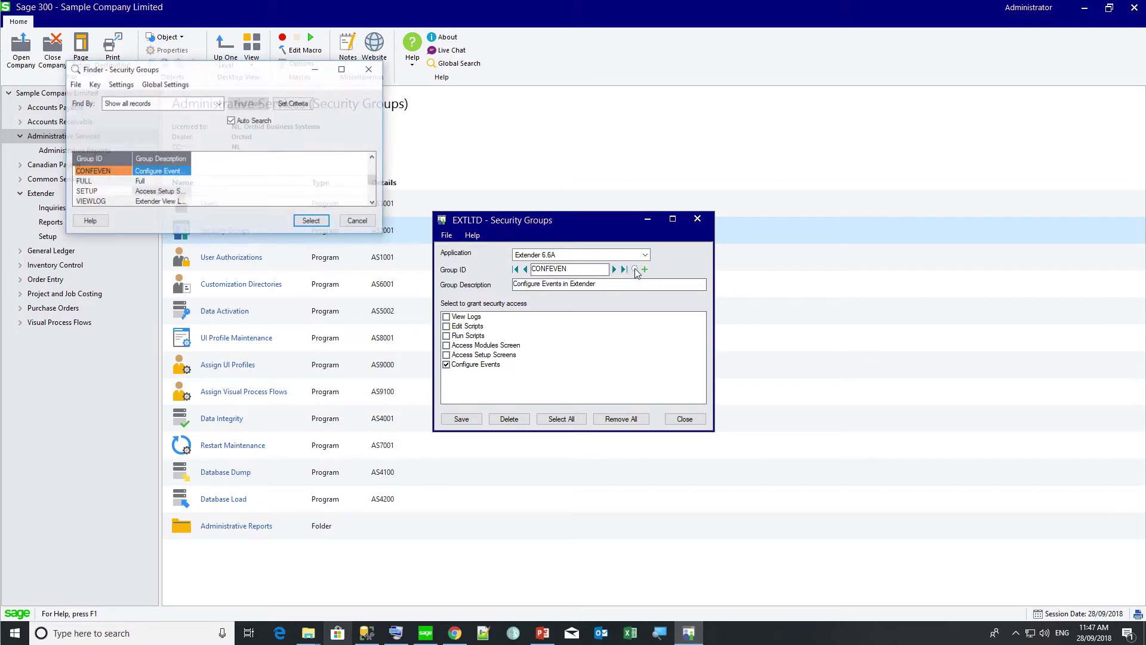
{"action": "double_click", "coordinate": [99, 202]}
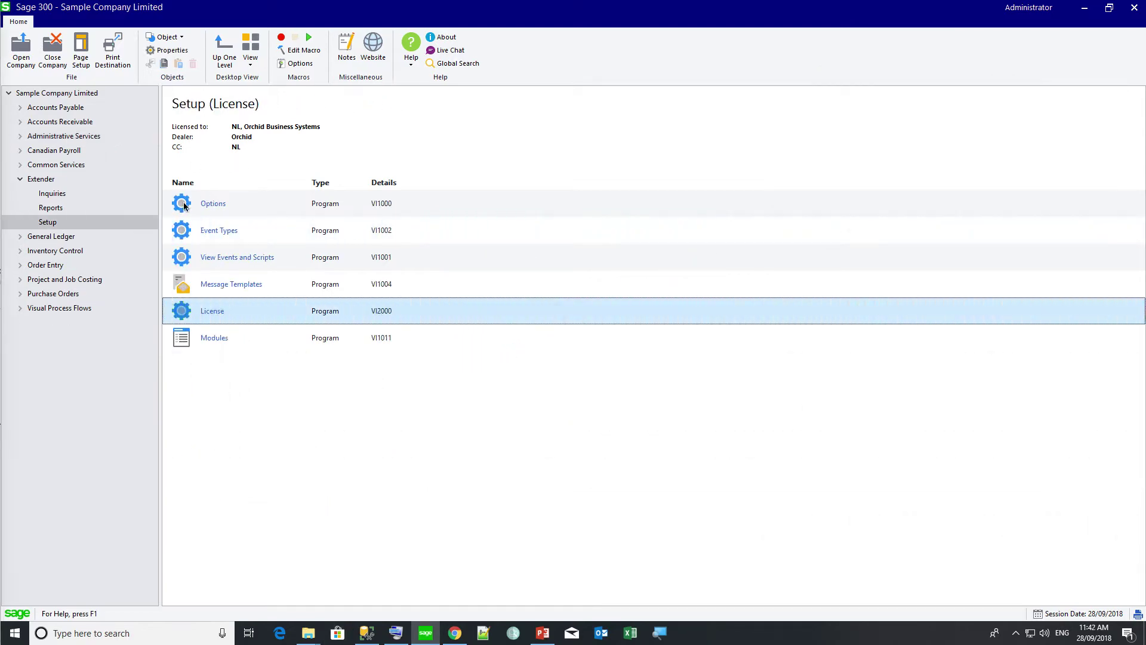
- Set Log User Sign In to Yes in Extender Options, save it, and close
{"action": "double_click", "coordinate": [184, 206]}
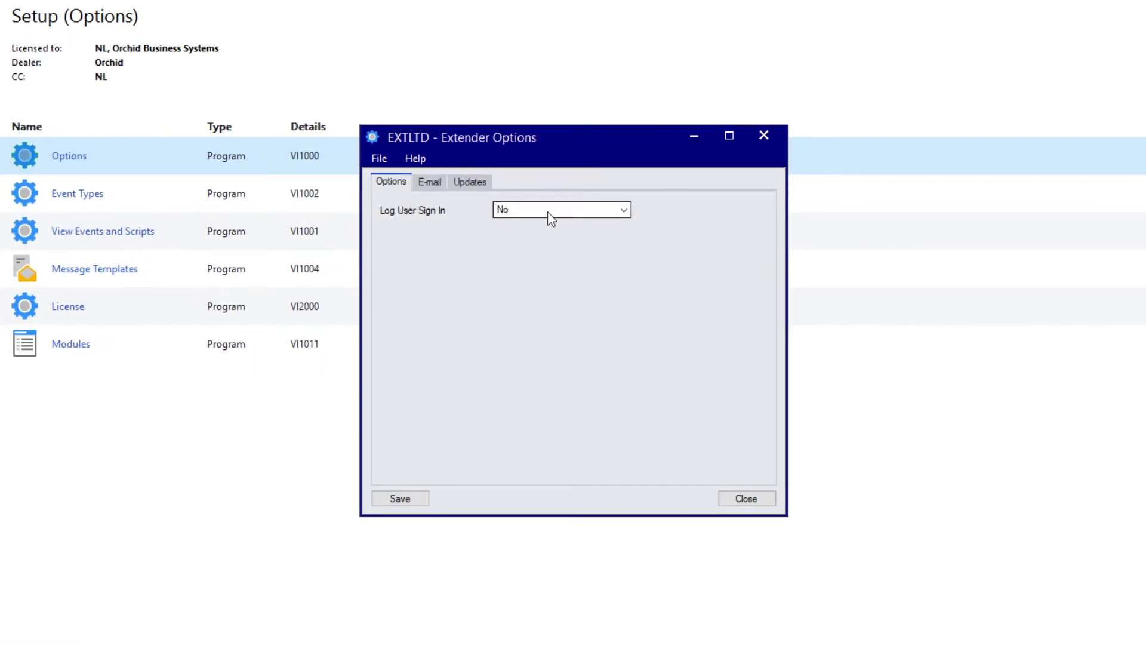
{"action": "left_click", "coordinate": [548, 213]}
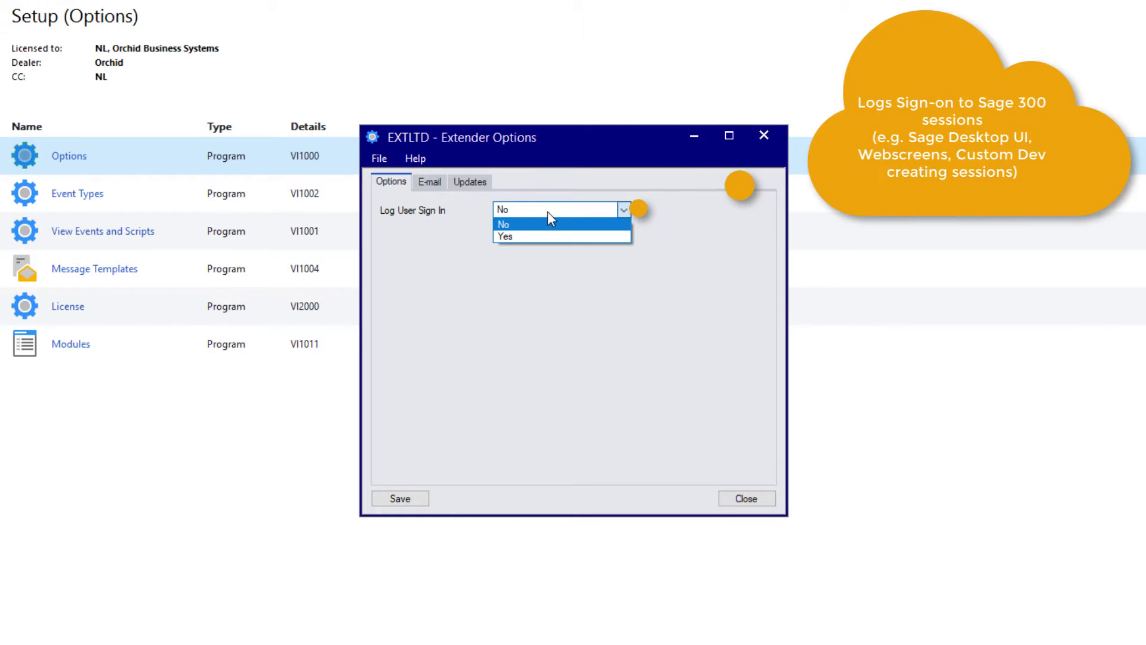
{"action": "left_click", "coordinate": [520, 237]}
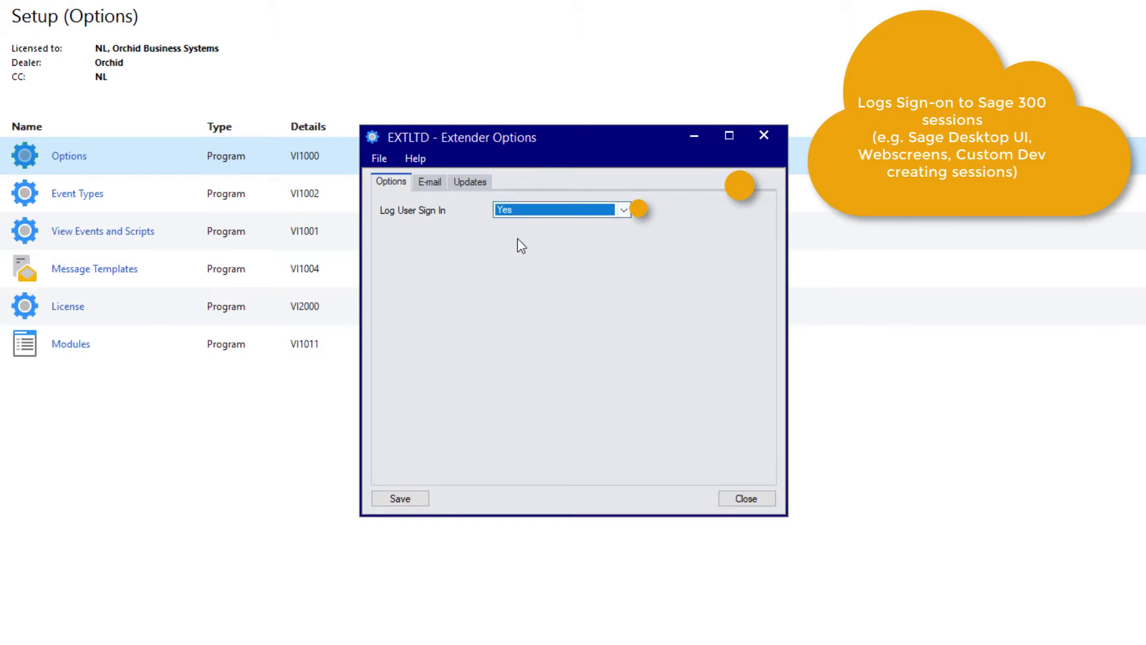
{"action": "left_click", "coordinate": [409, 502]}
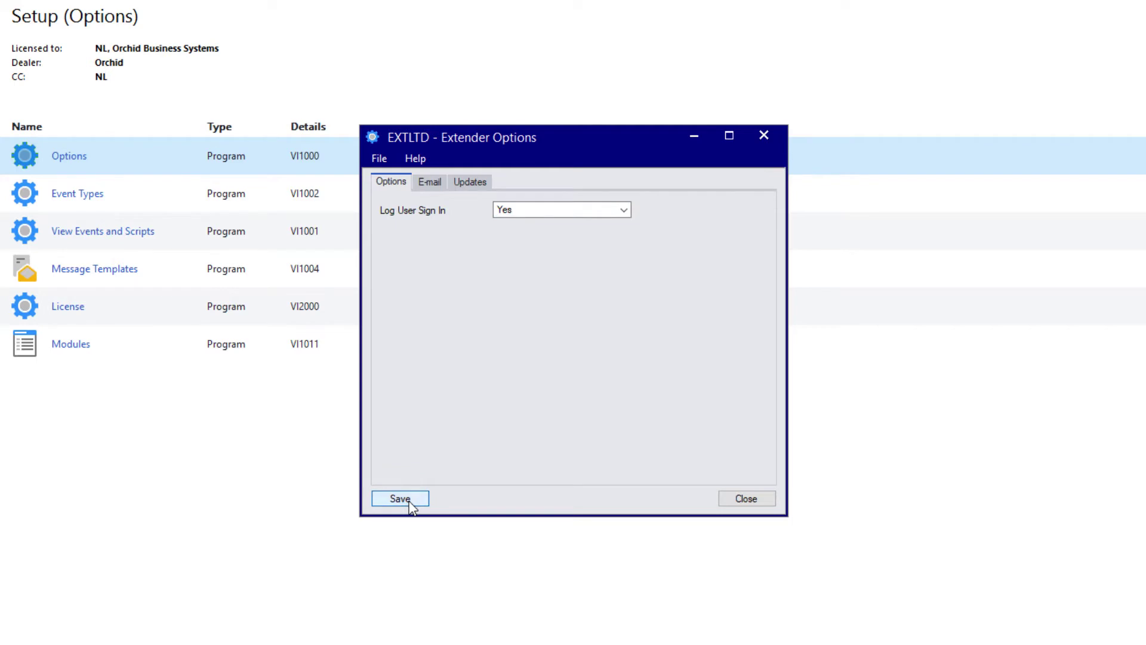
{"action": "left_click", "coordinate": [752, 498]}
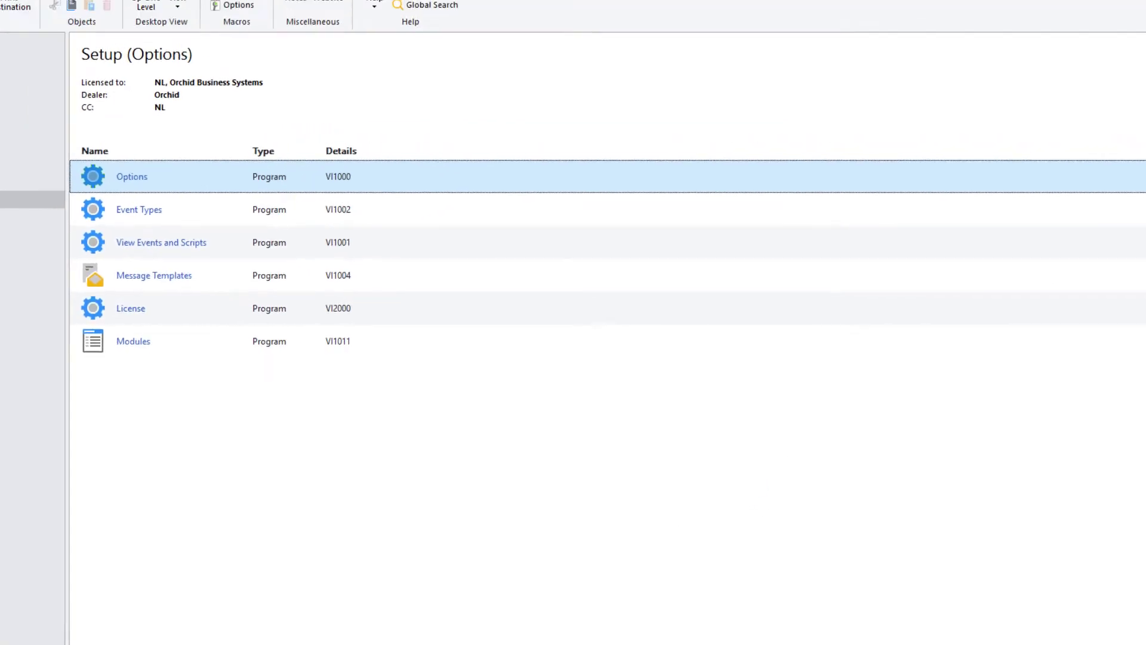
- Exit and restart Sage, then open the Extender Log inquiry
{"action": "key", "text": "alt+F4"}
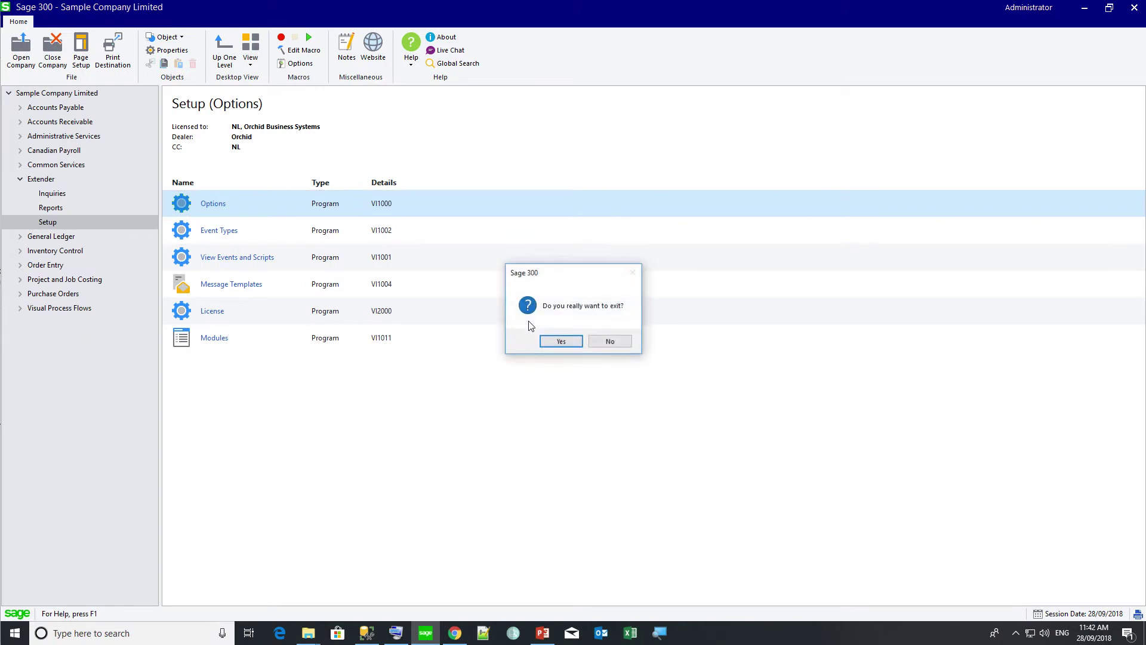
{"action": "left_click", "coordinate": [561, 342]}
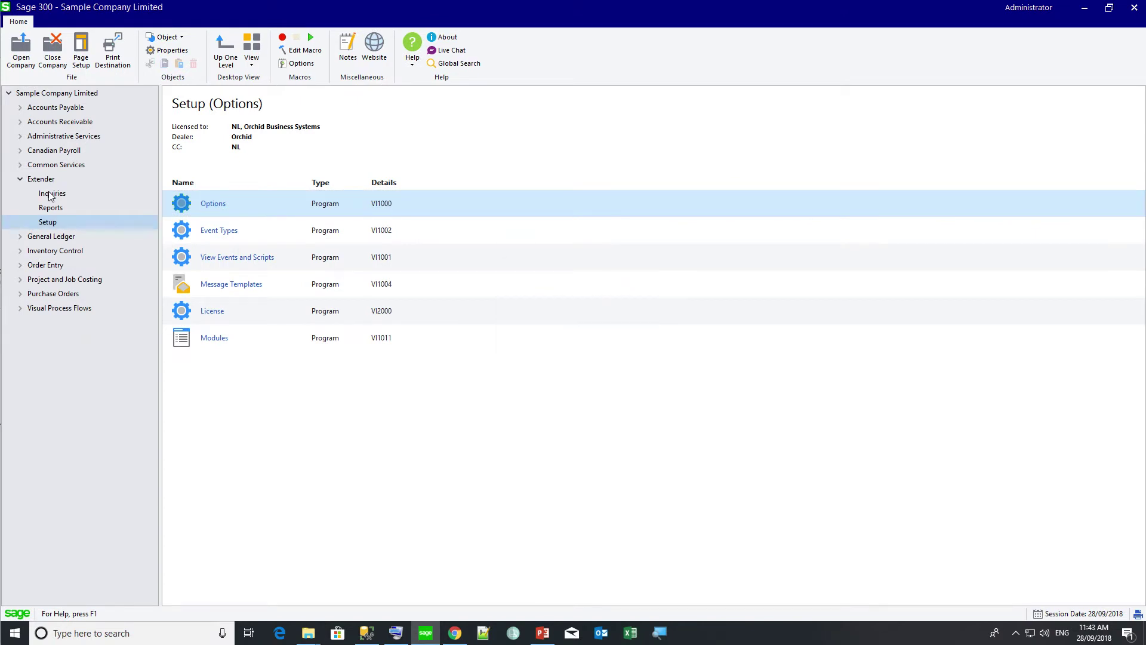
{"action": "left_click", "coordinate": [53, 196]}
{"action": "double_click", "coordinate": [182, 204]}
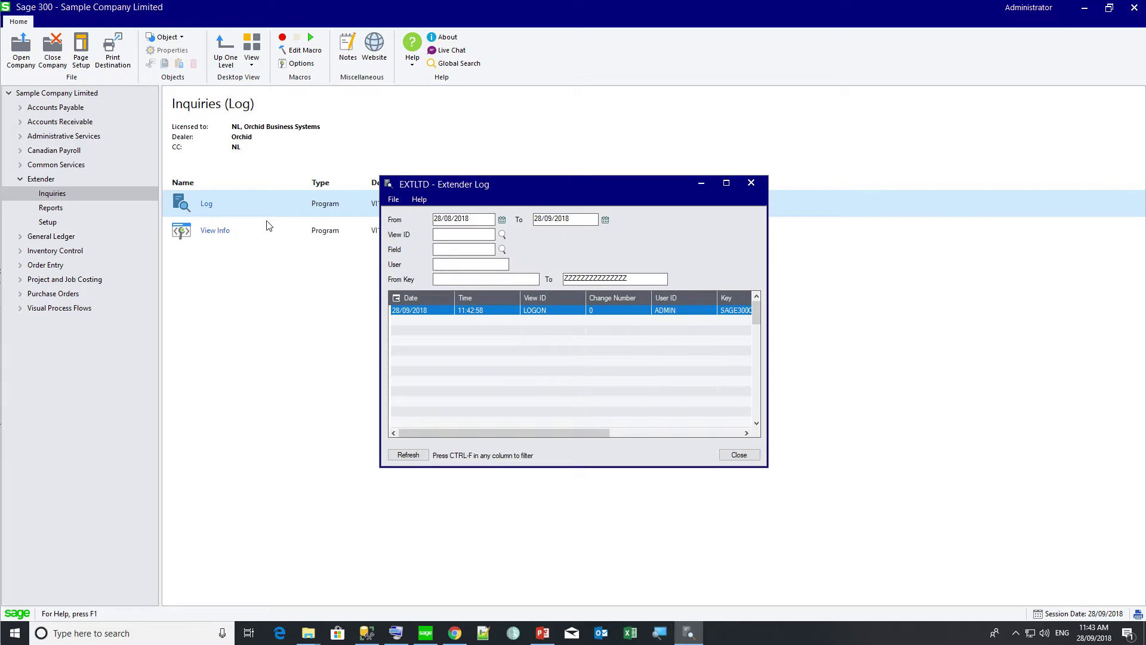
- Inspect the 28/09/2018 LOGON entry's view ID, user and key, widening the window
{"action": "left_click", "coordinate": [555, 311]}
{"action": "left_click", "coordinate": [700, 312]}
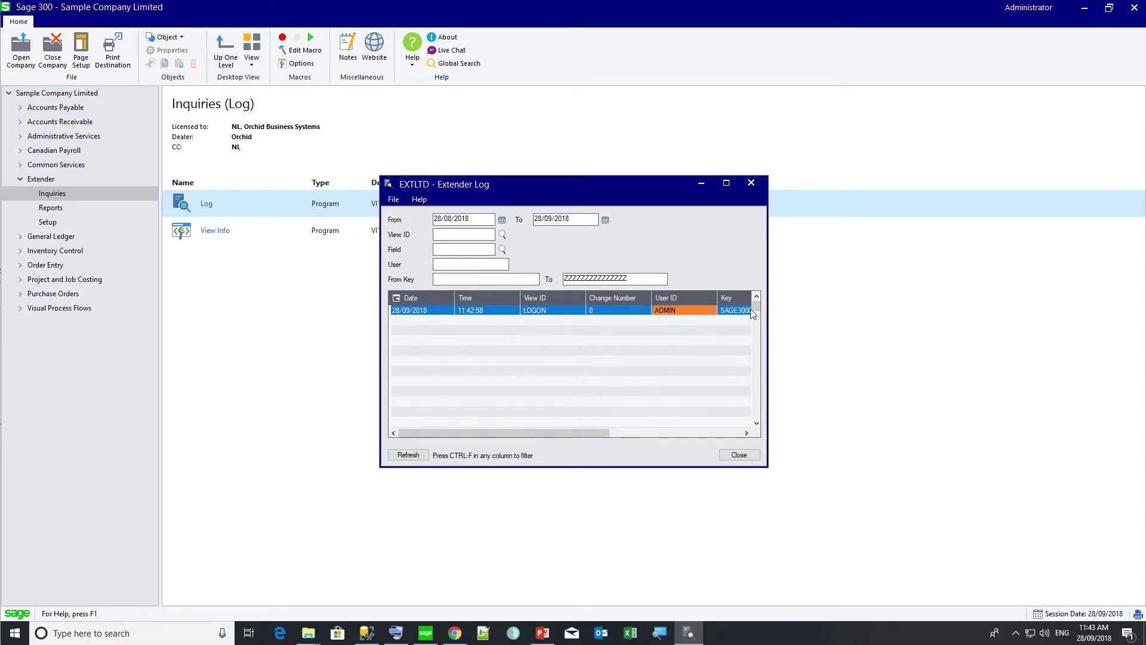
{"action": "left_click_drag", "start_coordinate": [766, 278], "coordinate": [954, 278]}
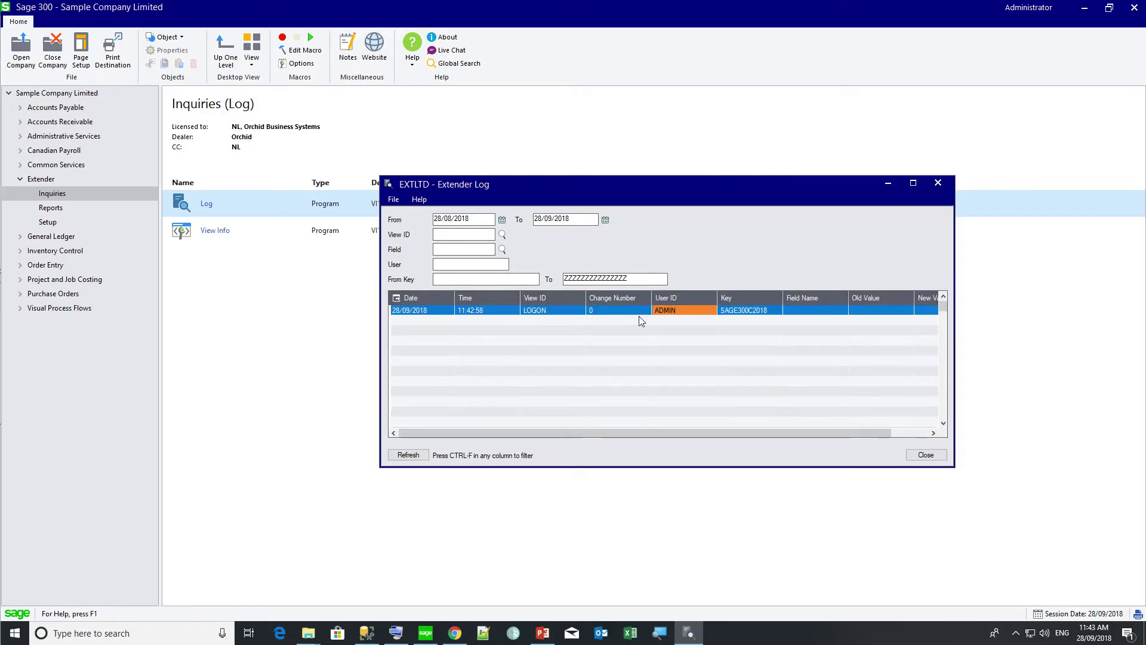
{"action": "left_click", "coordinate": [754, 313]}
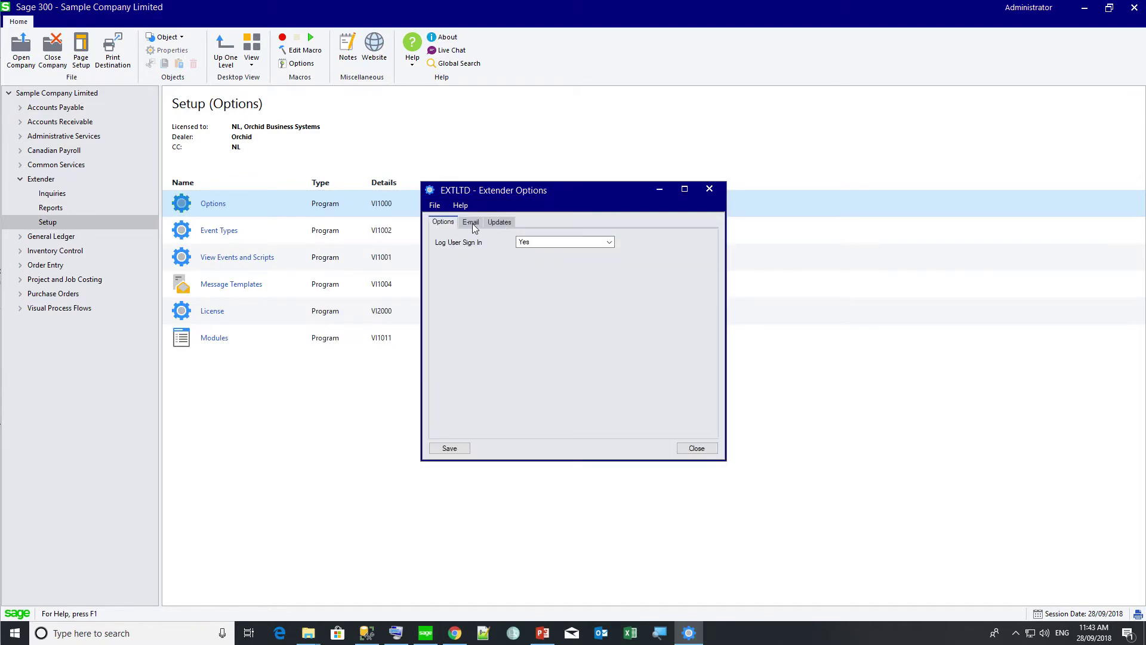
- Review the E-mail settings, then the Updates page showing 66A PU4.12 installed with no new updates
{"action": "left_click", "coordinate": [472, 223]}
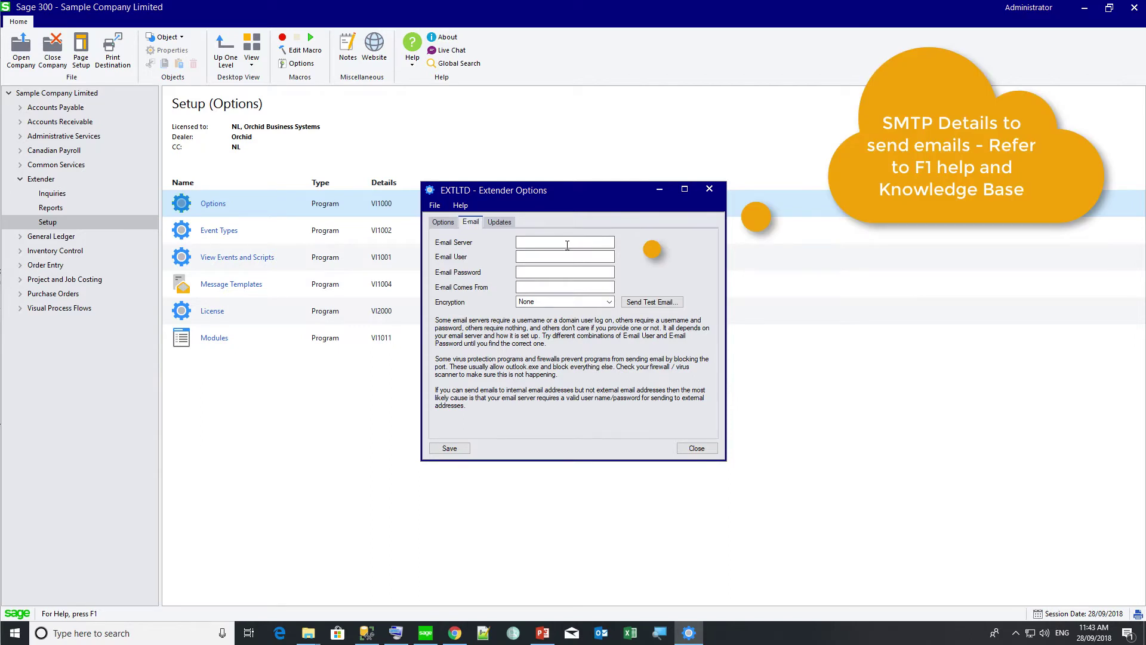
{"action": "left_click", "coordinate": [503, 222]}
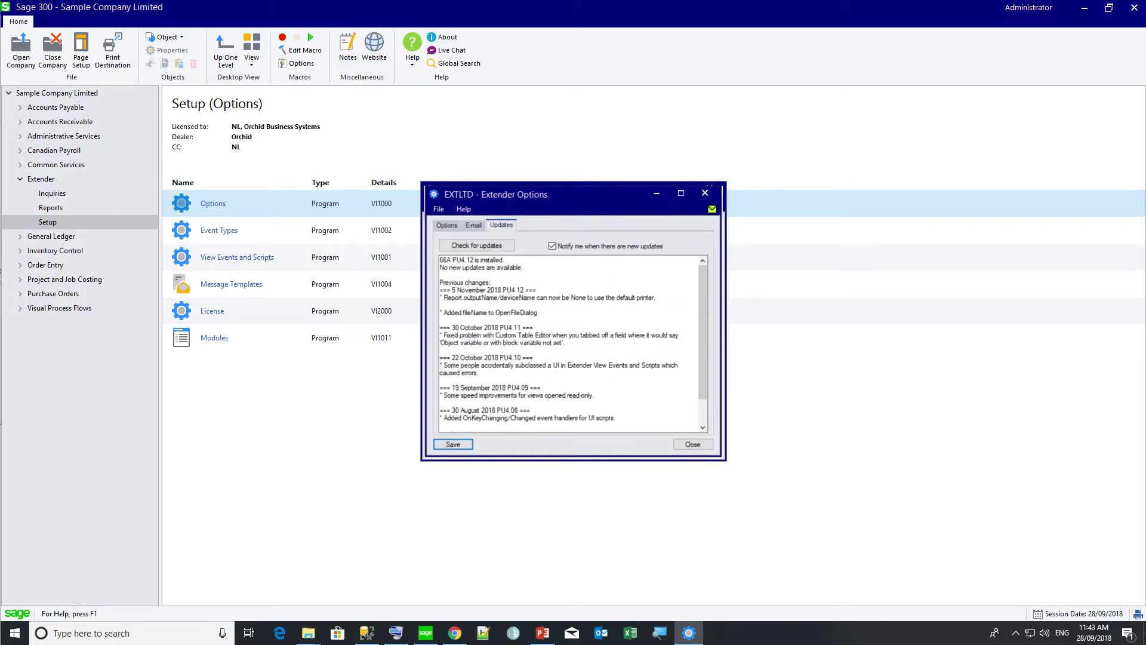
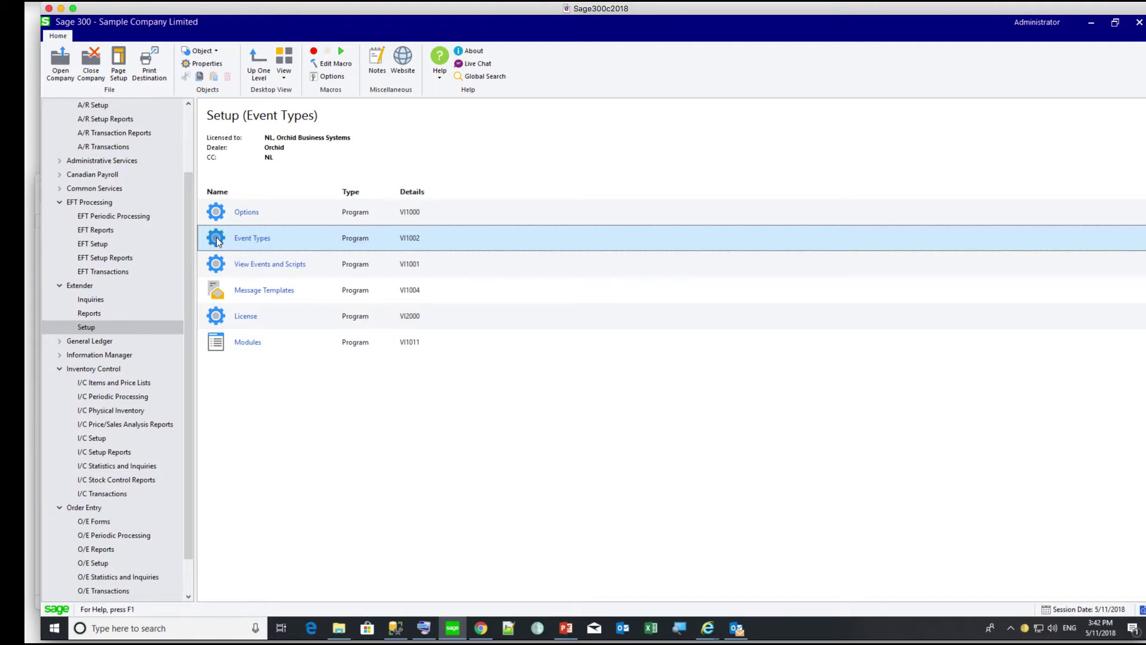
- Add Extender event type LOG, described 'Log don't combine', set to Don't Combine
{"action": "double_click", "coordinate": [217, 241]}
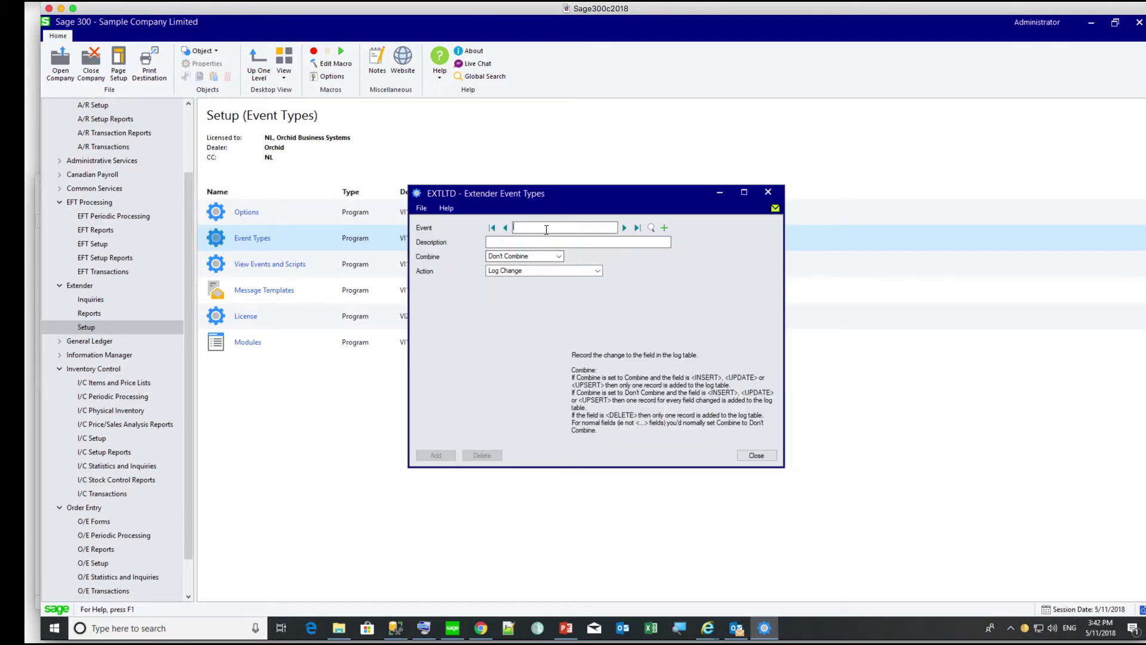
{"action": "type", "text": "LOG"}
{"action": "key", "text": "Tab"}
{"action": "type", "text": "Log "}
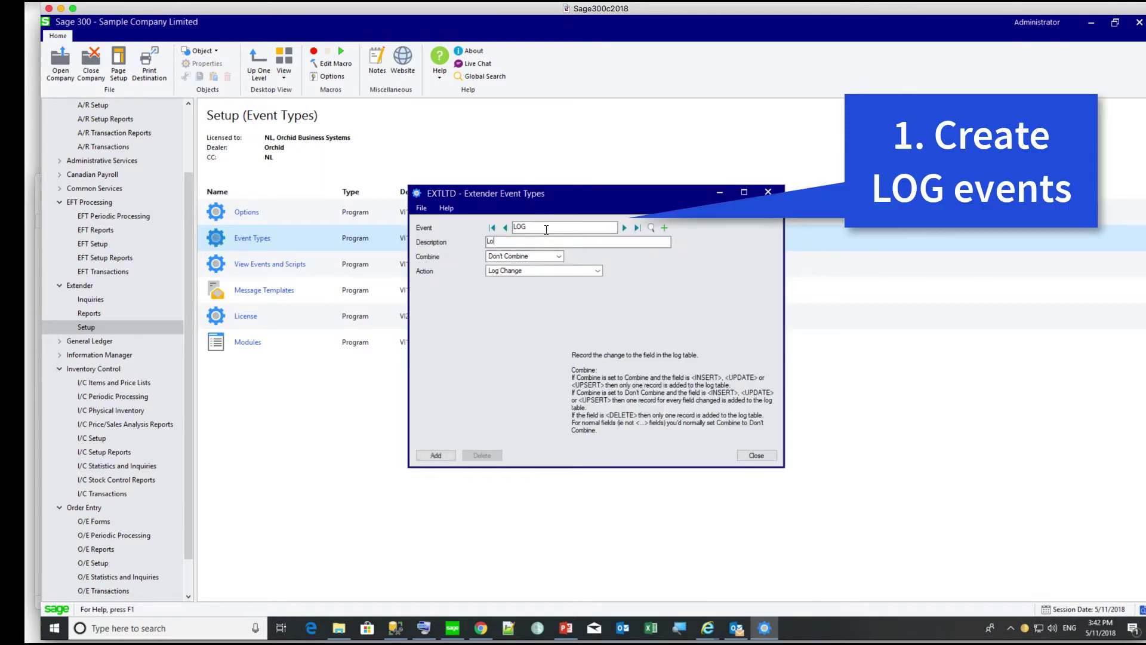
{"action": "type", "text": "don't combine"}
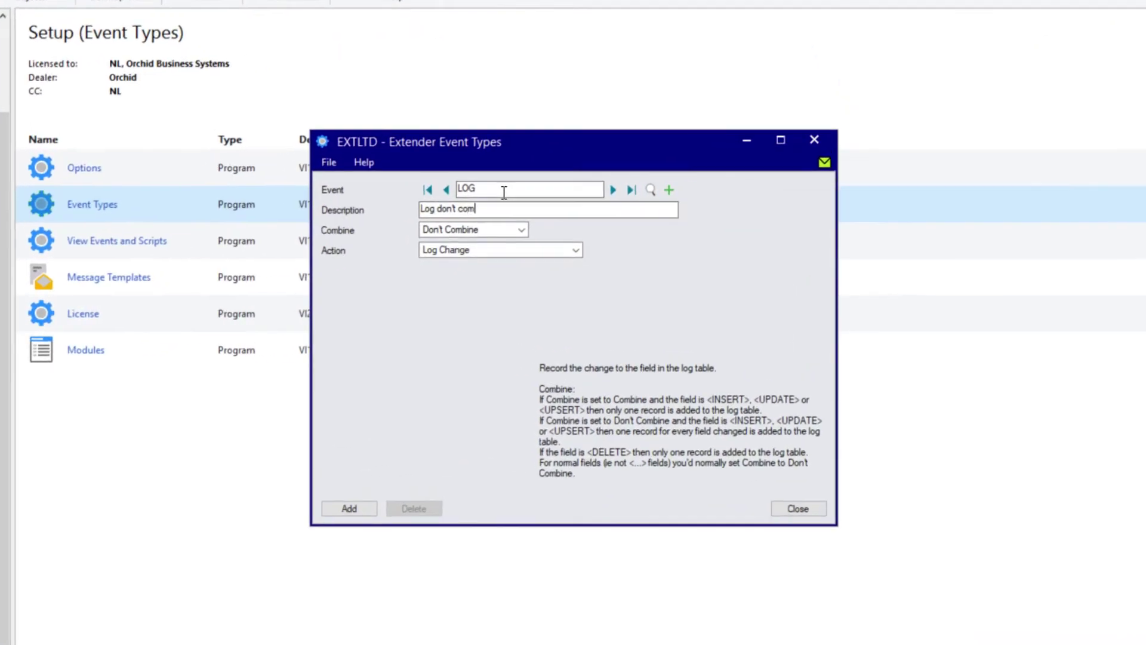
{"action": "key", "text": "Tab"}
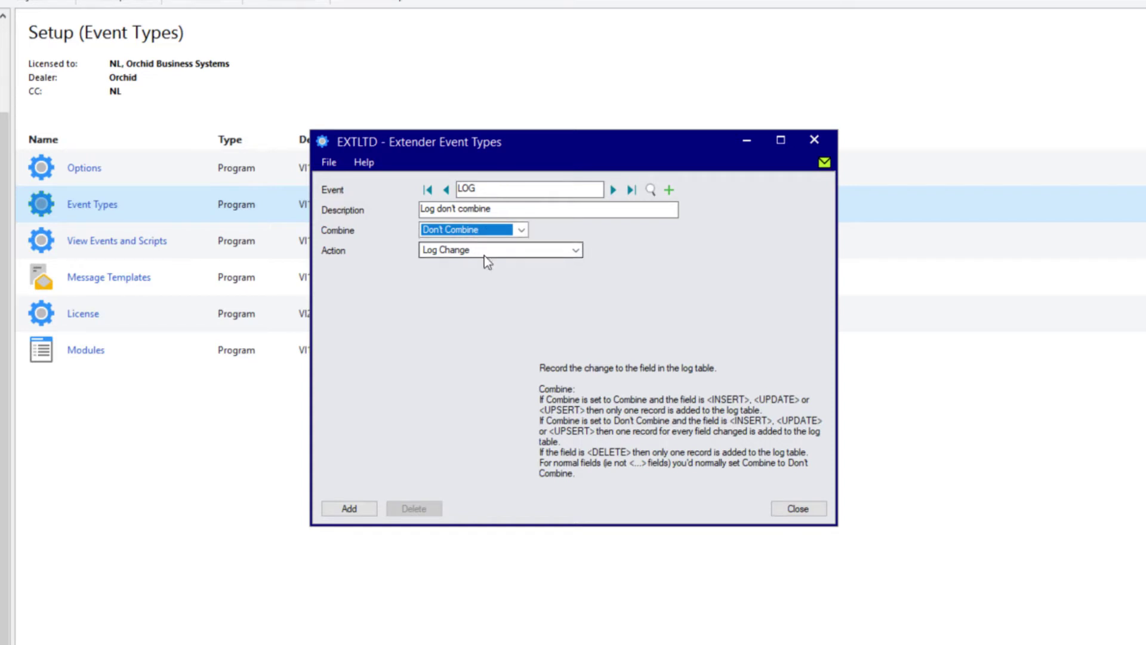
{"action": "left_click", "coordinate": [348, 509]}
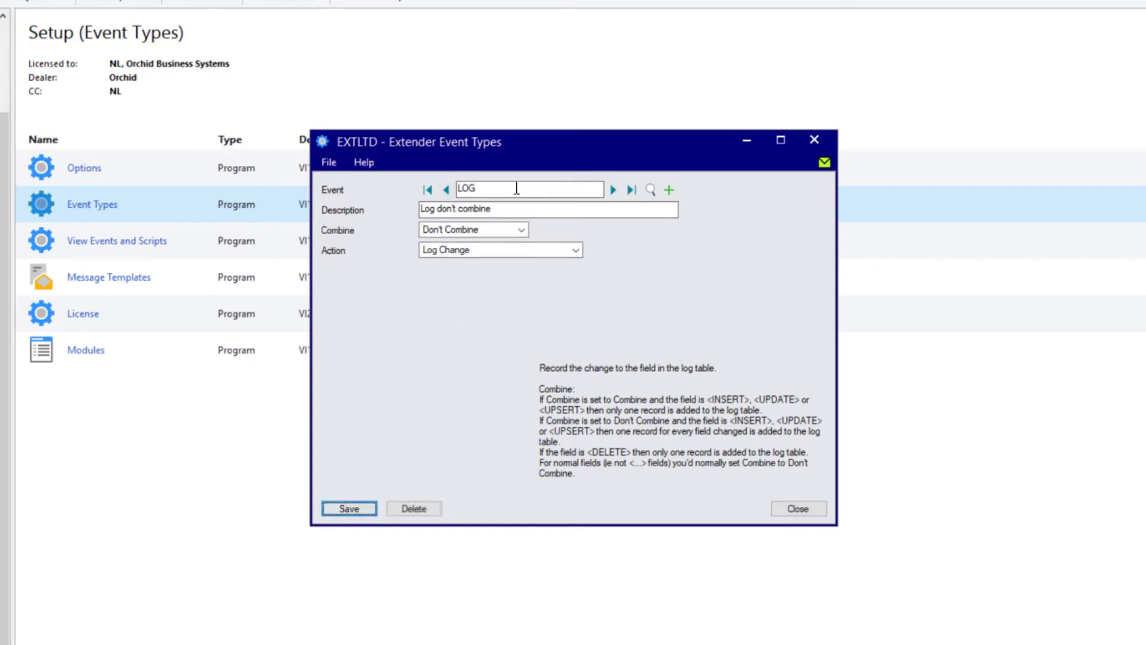
- Add event type LOGCOMBINE, described 'Log Combine', set to Combine, and close the window
{"action": "left_click", "coordinate": [669, 190]}
{"action": "left_click", "coordinate": [544, 187]}
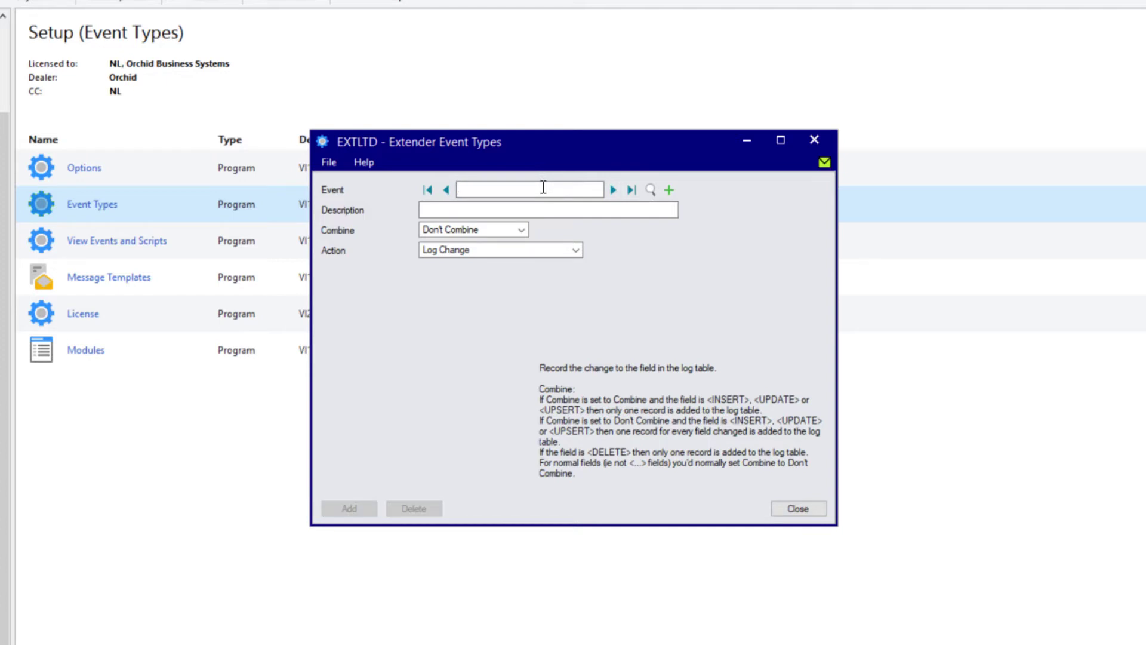
{"action": "type", "text": "LOG"}
{"action": "key", "text": "BackSpace"}
{"action": "type", "text": "COMBINE"}
{"action": "key", "text": "Tab"}
{"action": "type", "text": "Log C"}
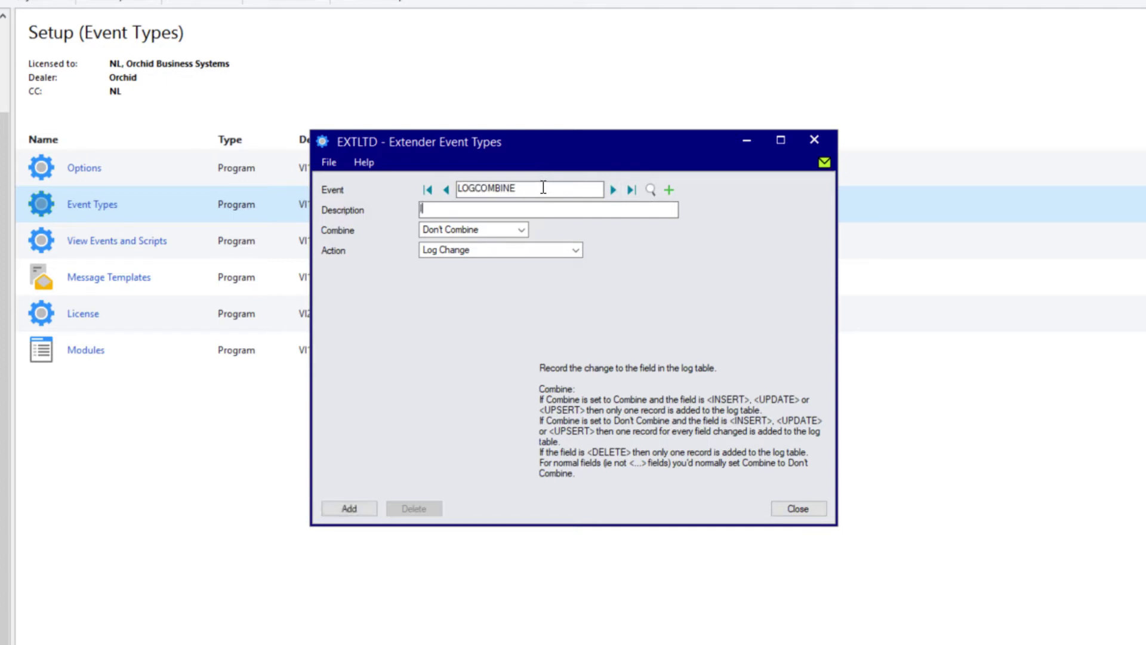
{"action": "type", "text": "ombine"}
{"action": "key", "text": "Tab"}
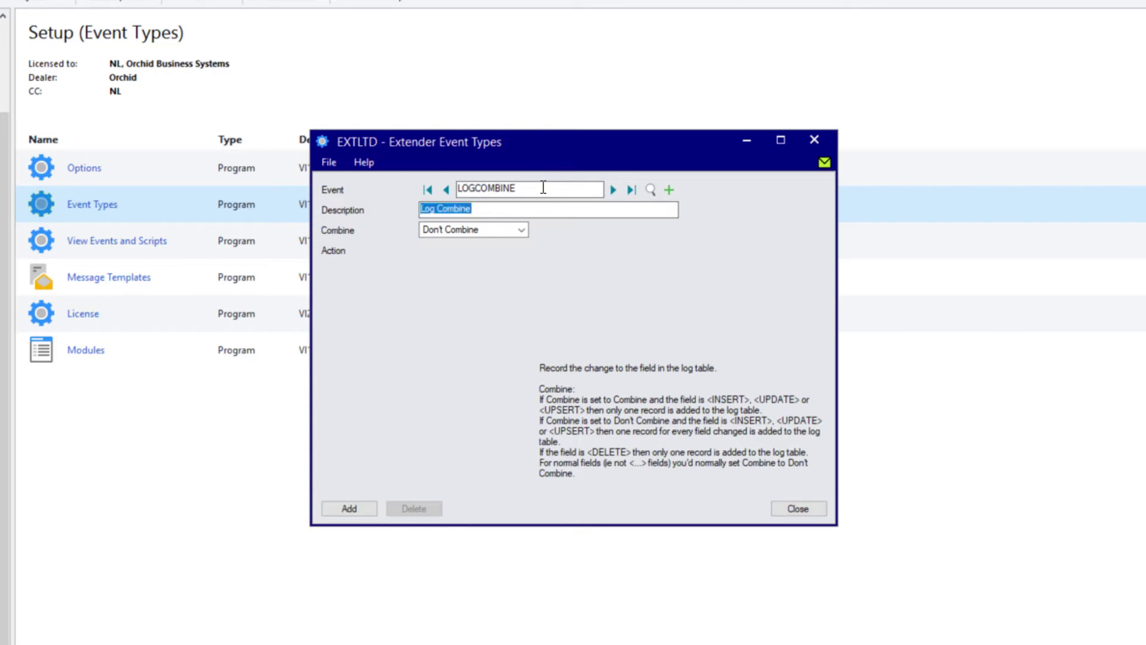
{"action": "key", "text": "c"}
{"action": "key", "text": "Tab"}
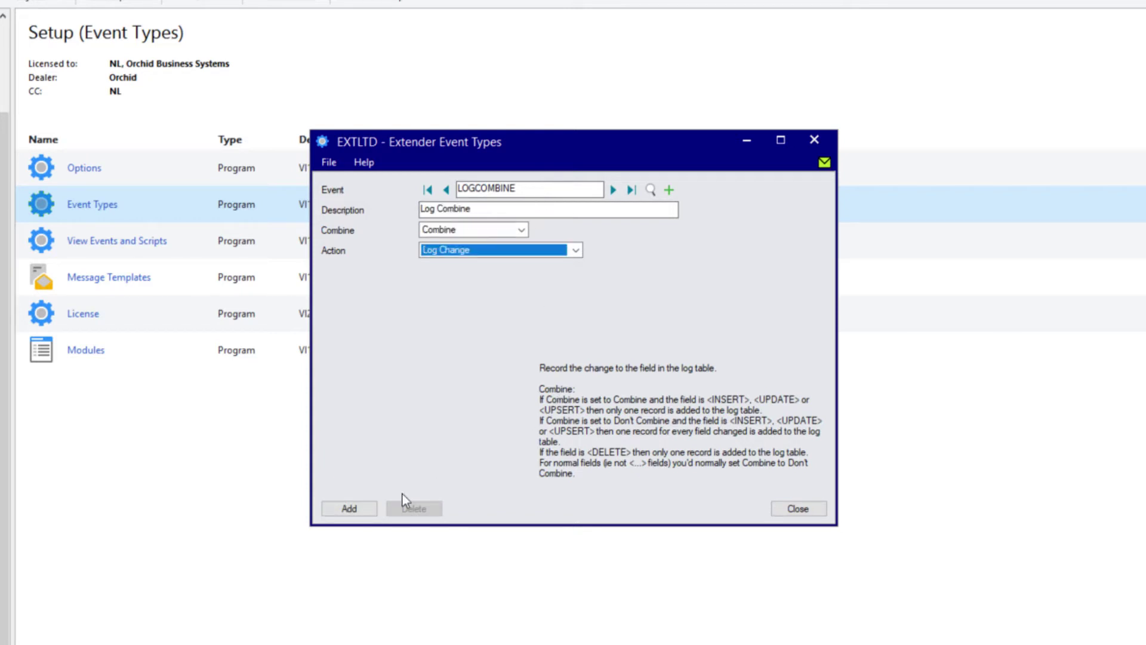
{"action": "left_click", "coordinate": [351, 509]}
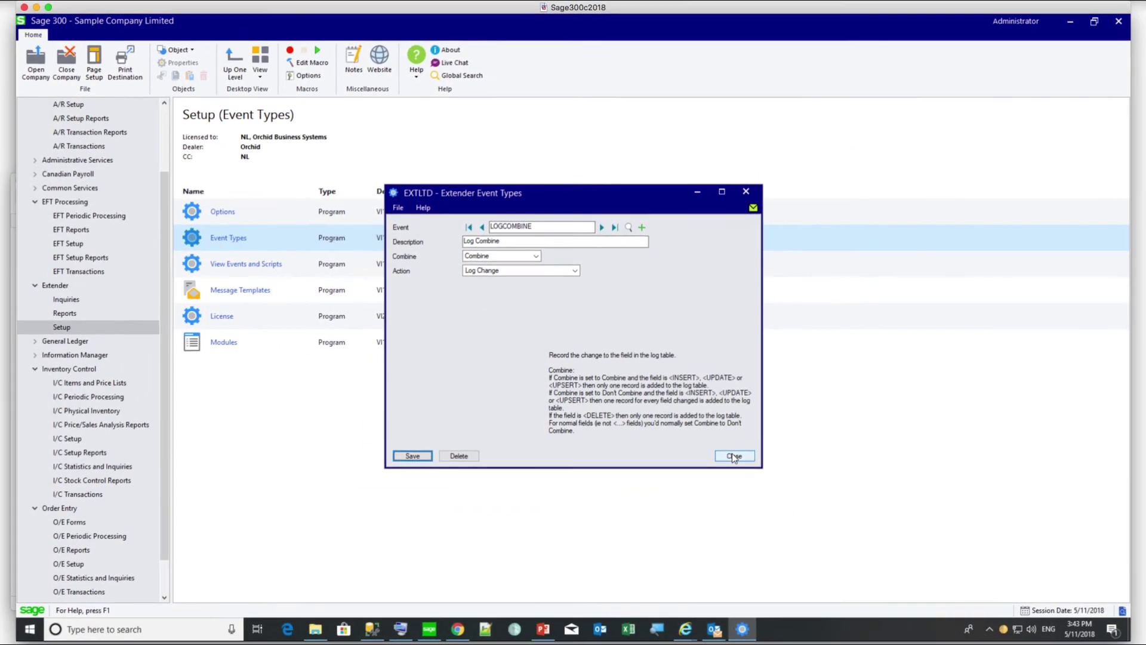
{"action": "left_click", "coordinate": [734, 457]}
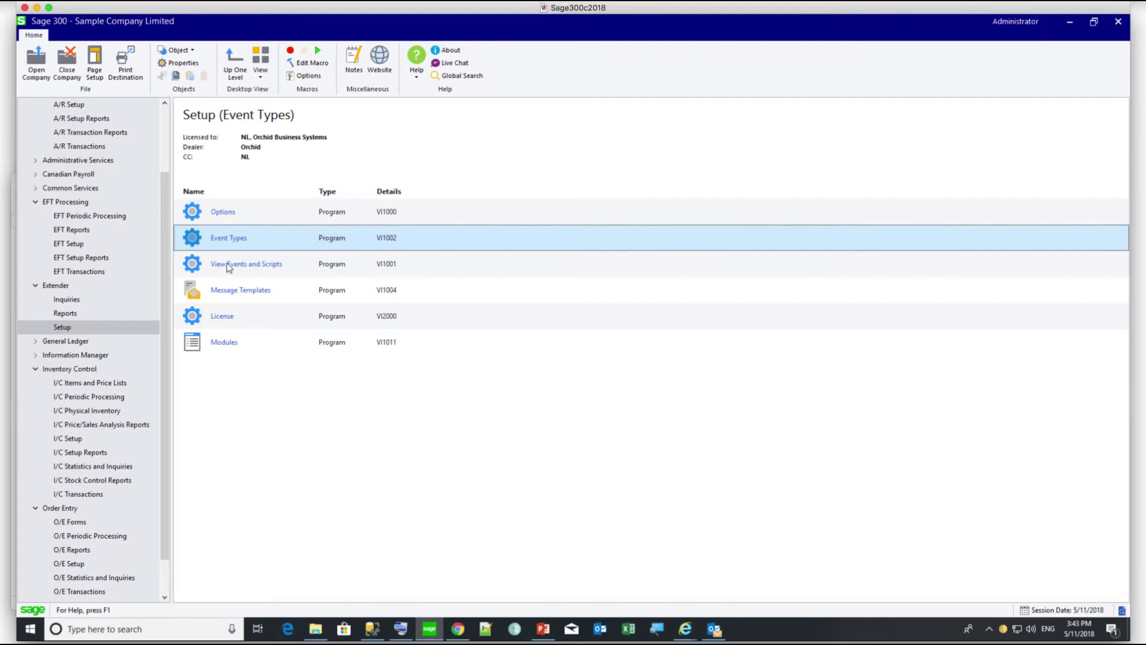
- In View Events and Scripts, filter the views on 'customer' and choose AR0024 Customers
{"action": "left_click", "coordinate": [230, 264]}
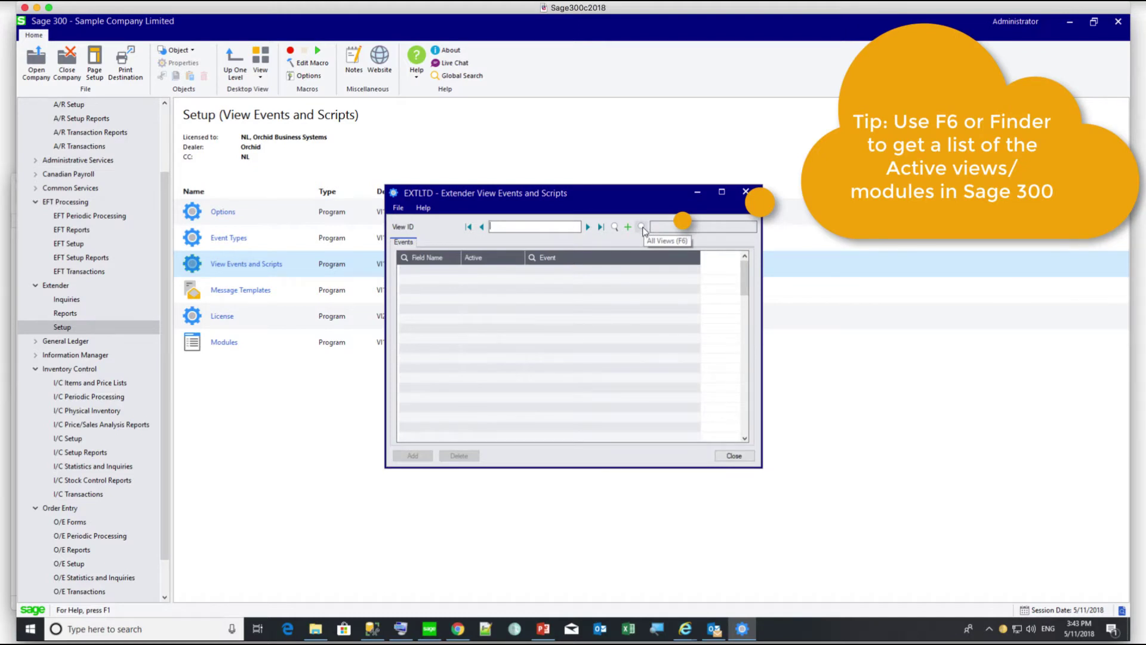
{"action": "left_click", "coordinate": [643, 228]}
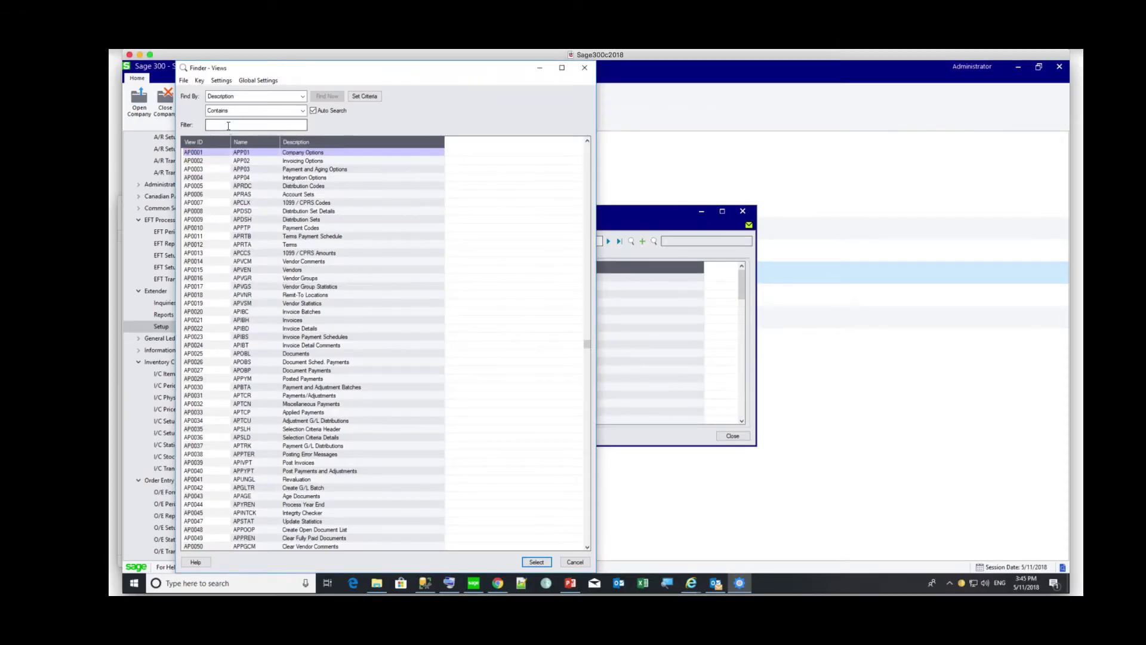
{"action": "left_click", "coordinate": [228, 126]}
{"action": "type", "text": "customer"}
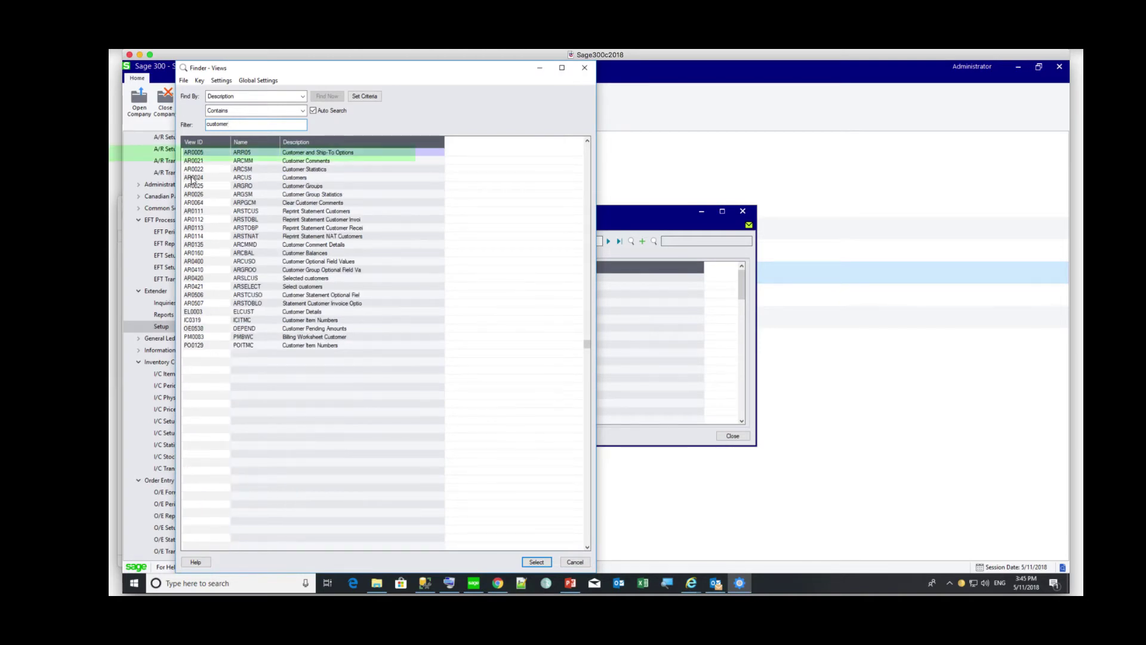
{"action": "double_click", "coordinate": [191, 178]}
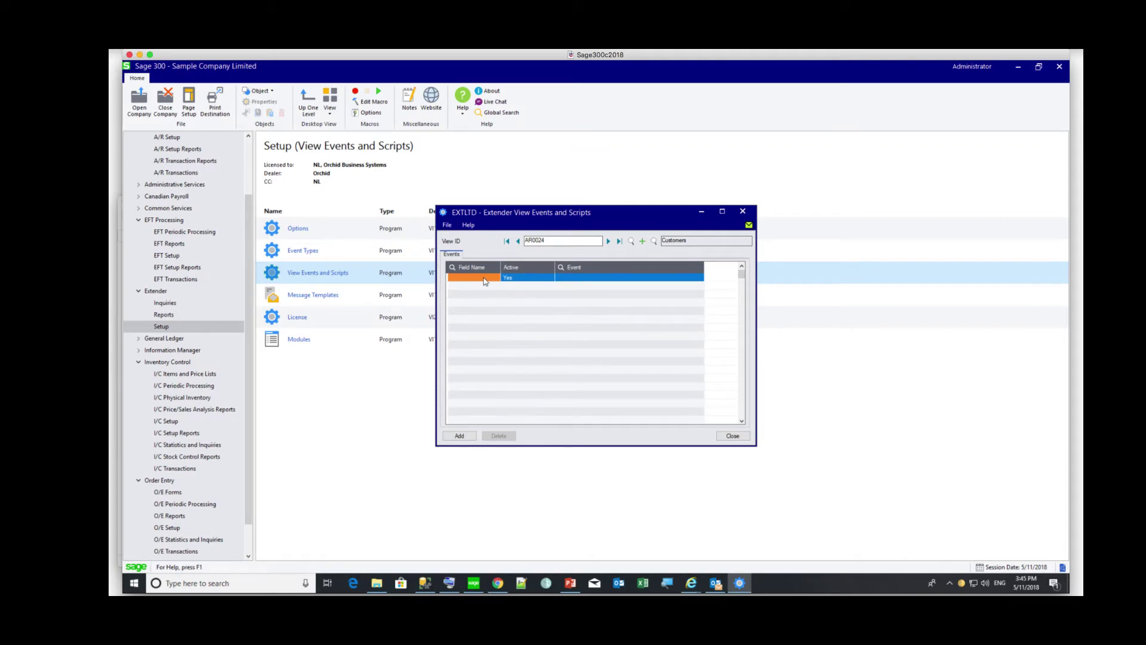
- Log the AMTCRLIMT credit limit field with the LOG event
{"action": "left_click", "coordinate": [496, 278]}
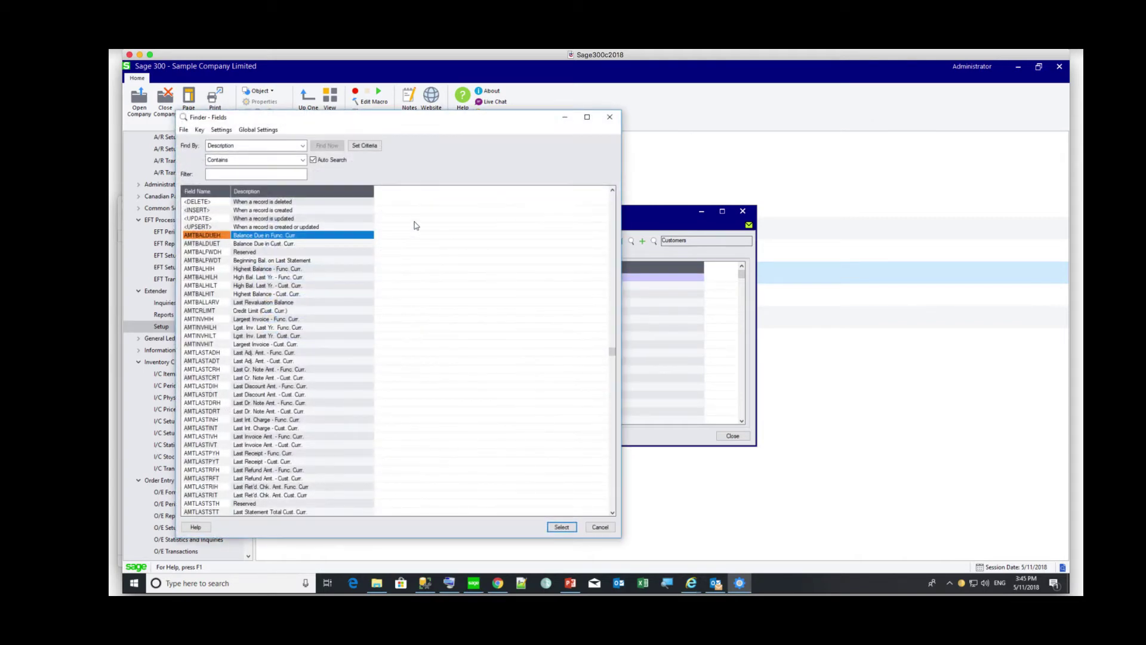
{"action": "left_click", "coordinate": [249, 175]}
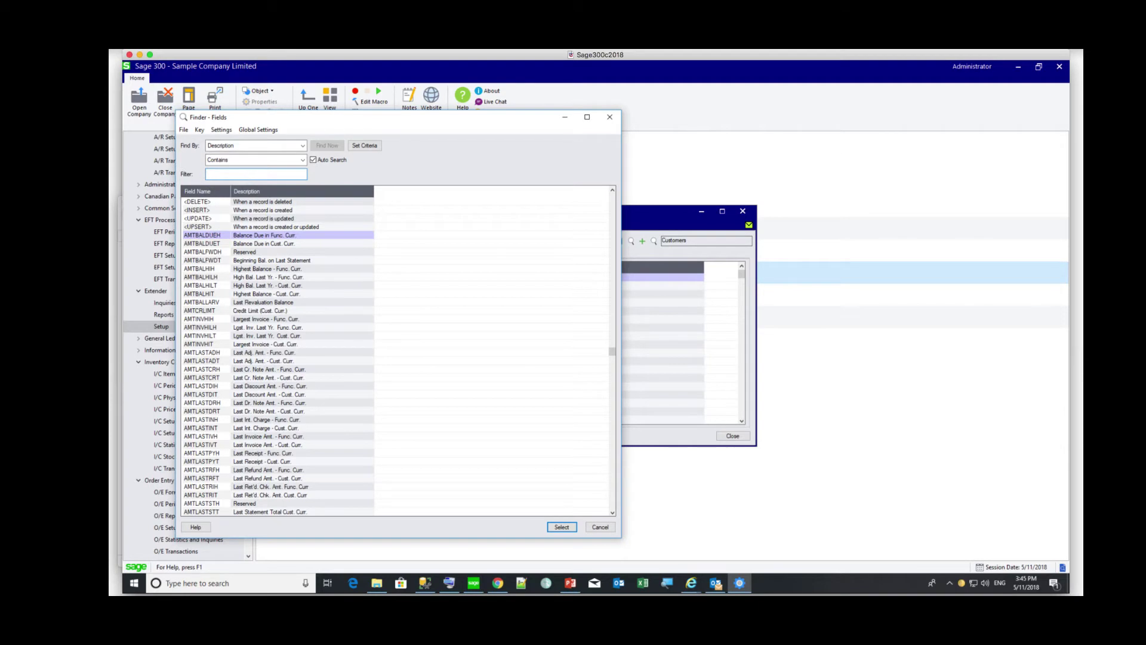
{"action": "type", "text": "limit"}
{"action": "left_click", "coordinate": [203, 203]}
{"action": "double_click", "coordinate": [203, 203]}
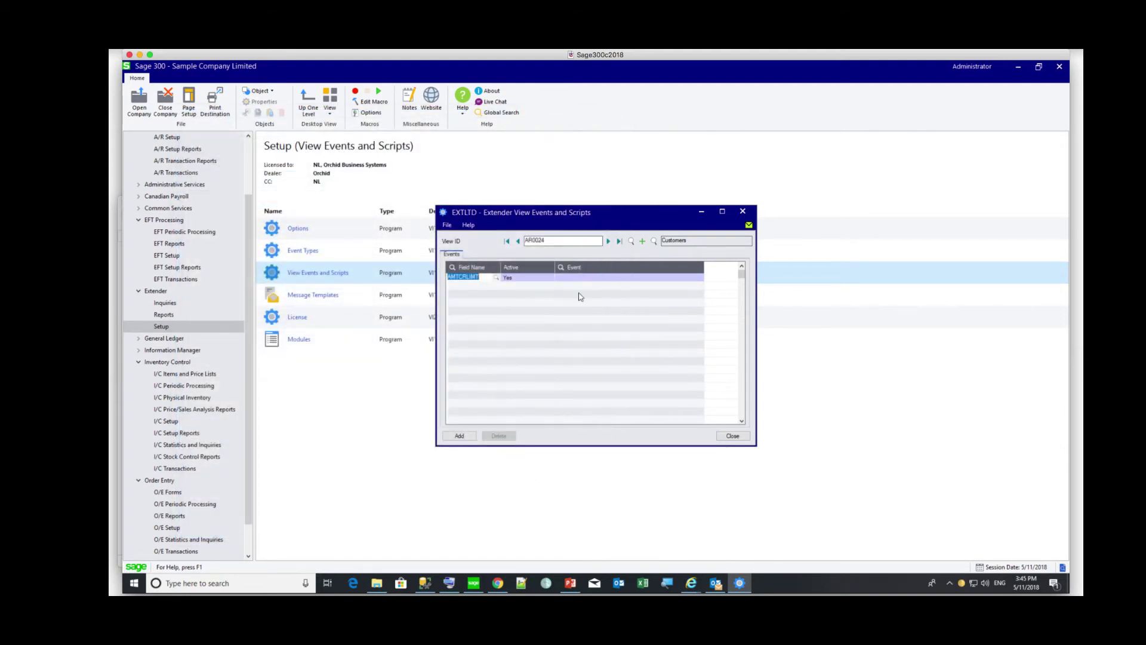
{"action": "key", "text": "Tab"}
{"action": "key", "text": "Tab"}
{"action": "type", "text": "LOG"}
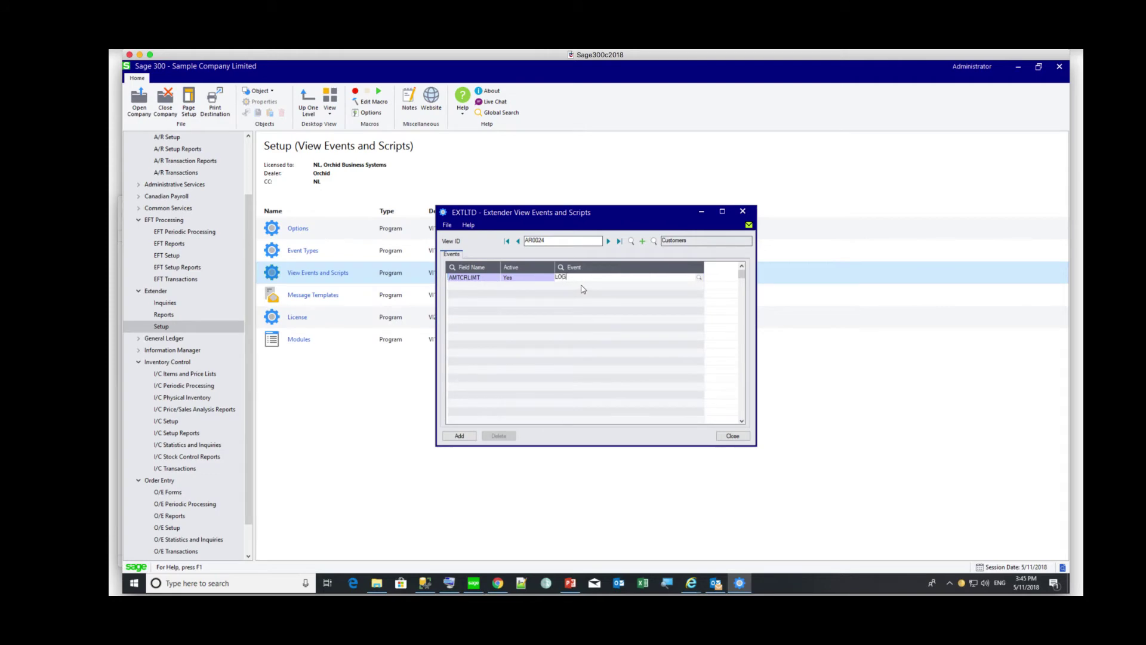
{"action": "key", "text": "F5"}
{"action": "key", "text": "Return"}
- Add NAMECUST and SWHOLD rows, each logged with the LOG event
{"action": "left_click", "coordinate": [487, 286]}
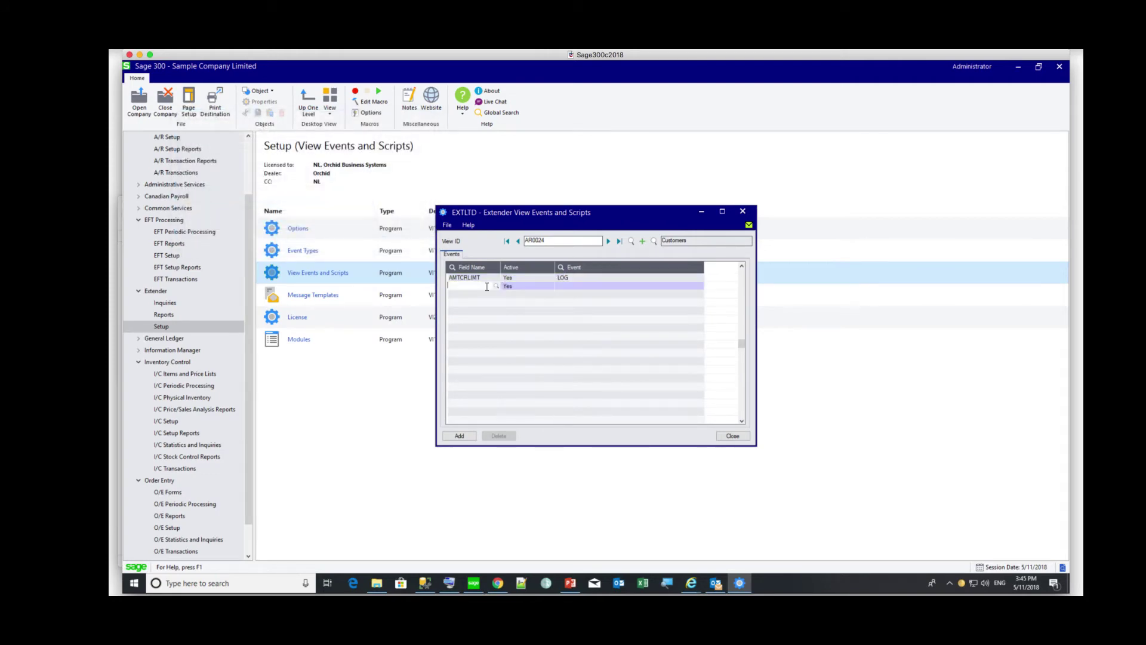
{"action": "left_click", "coordinate": [496, 286]}
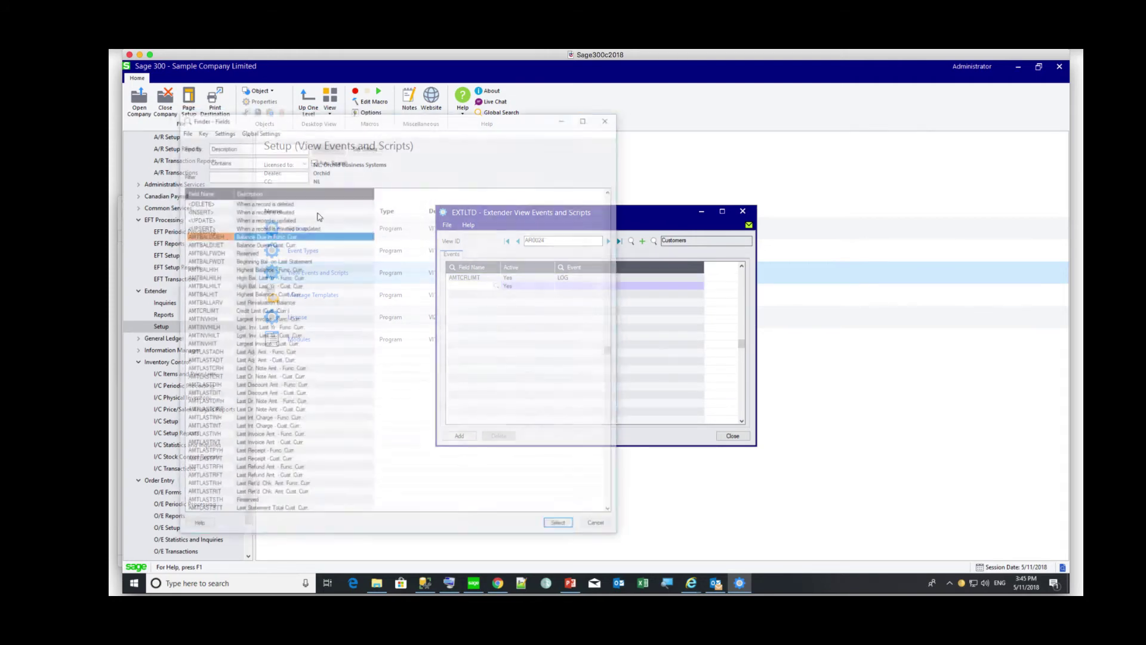
{"action": "left_click", "coordinate": [252, 174]}
{"action": "type", "text": "name"}
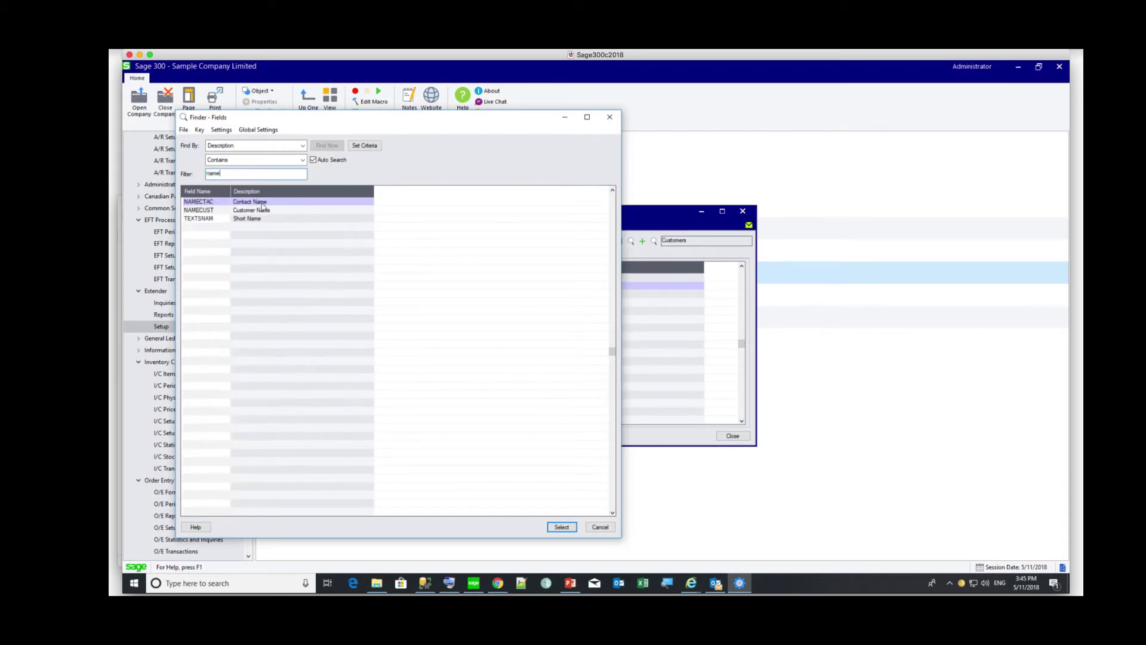
{"action": "left_click", "coordinate": [248, 210]}
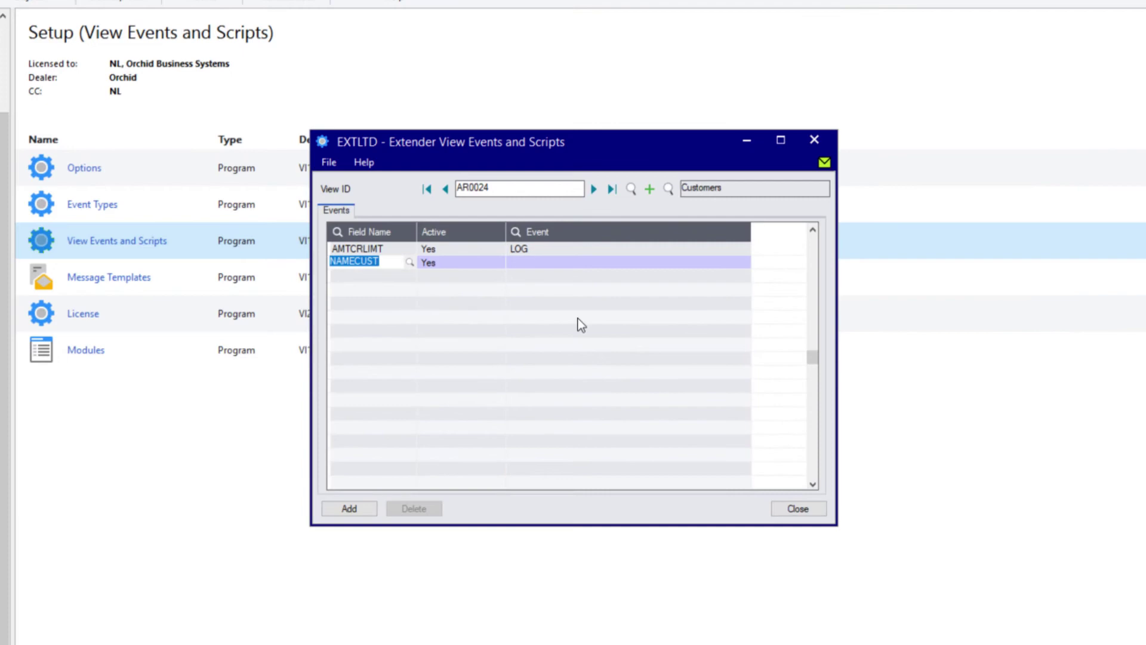
{"action": "key", "text": "Tab"}
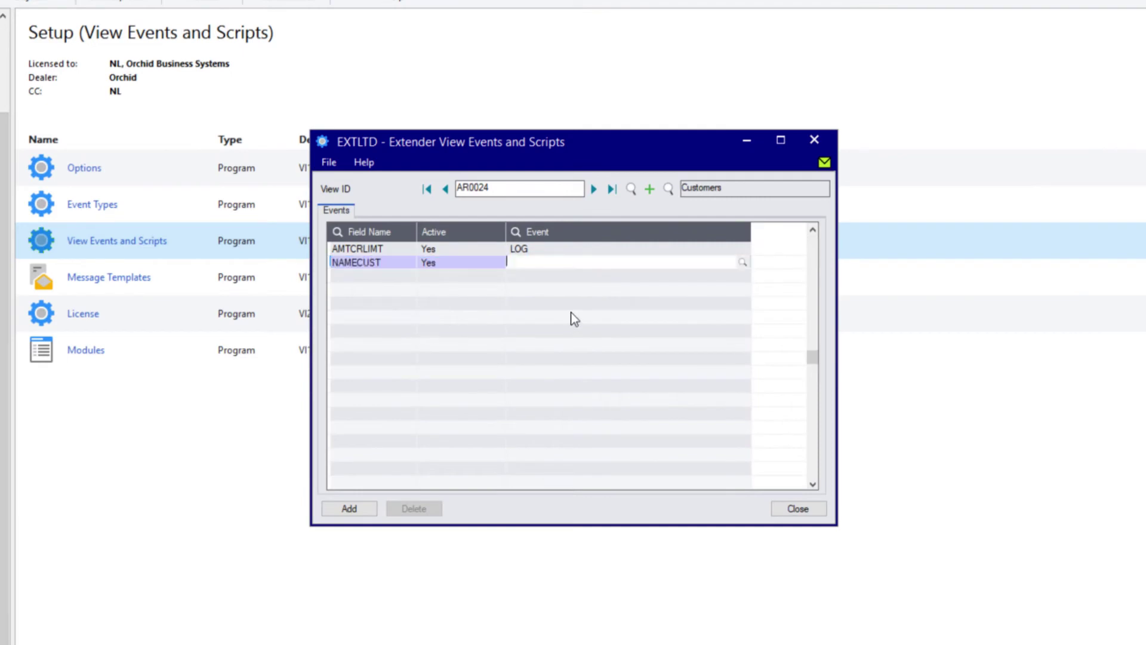
{"action": "type", "text": "LOG"}
{"action": "key", "text": "Tab"}
{"action": "type", "text": "SWHOLD"}
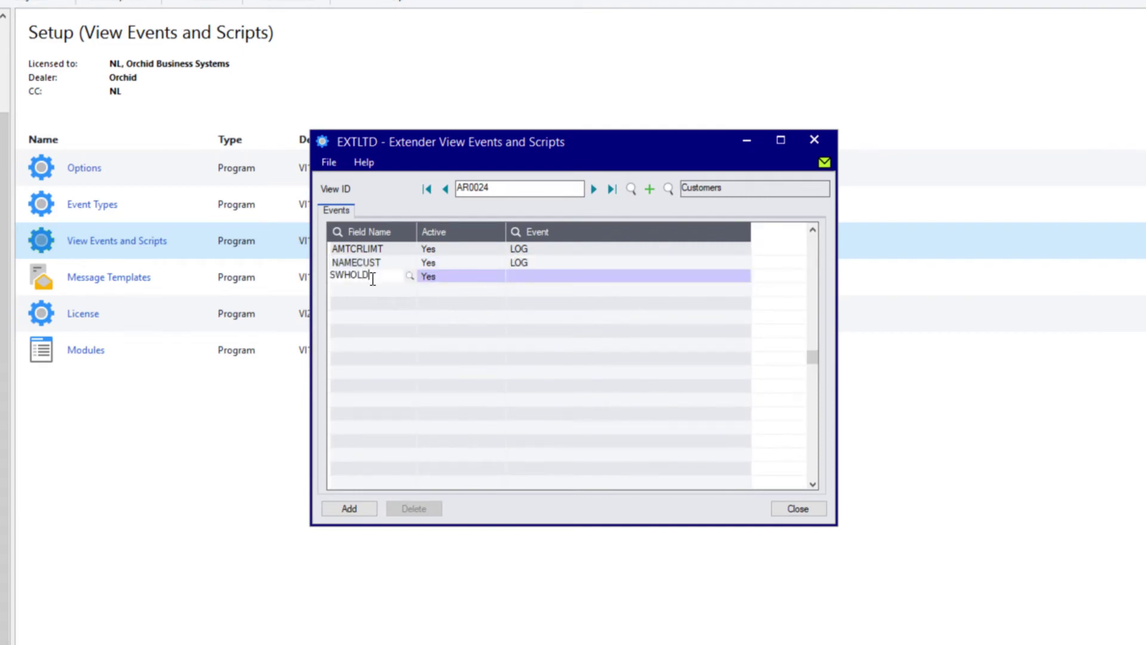
{"action": "key", "text": "Tab"}
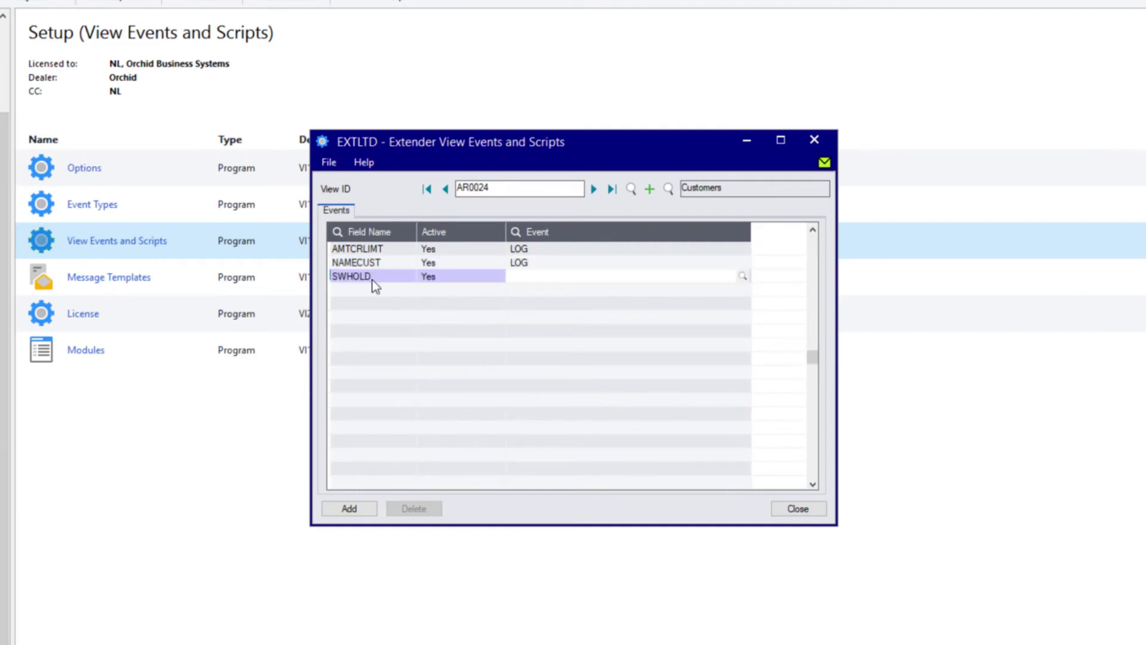
{"action": "type", "text": "LOG"}
- Save the logged fields, close the window and exit the Sage desktop
{"action": "left_click", "coordinate": [349, 508]}
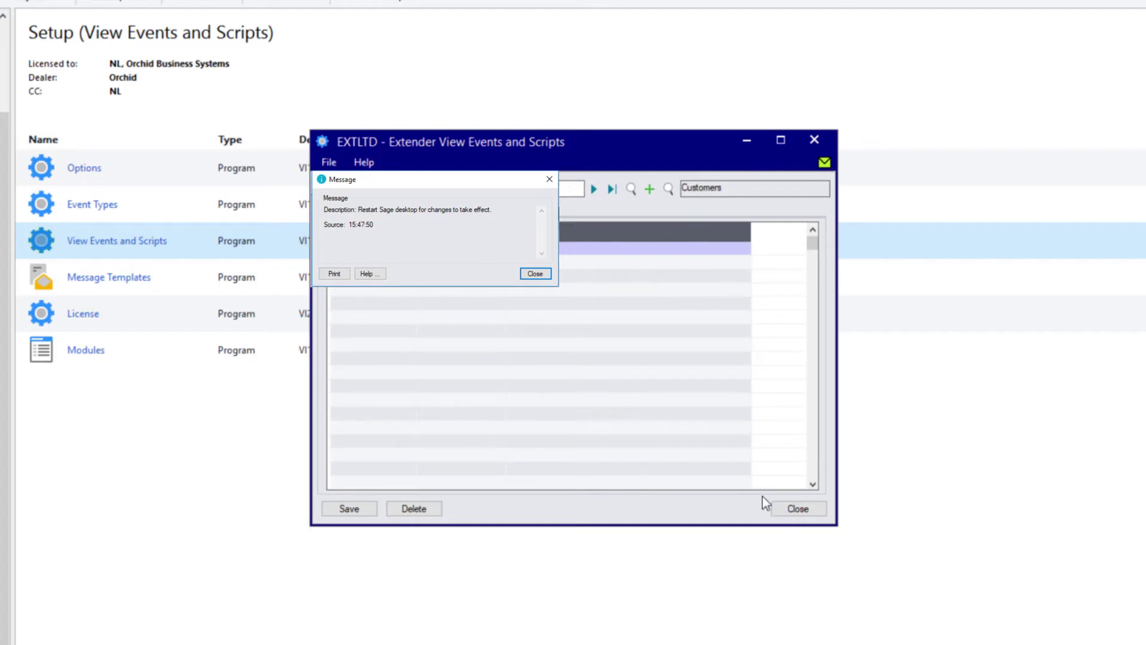
{"action": "left_click", "coordinate": [782, 509]}
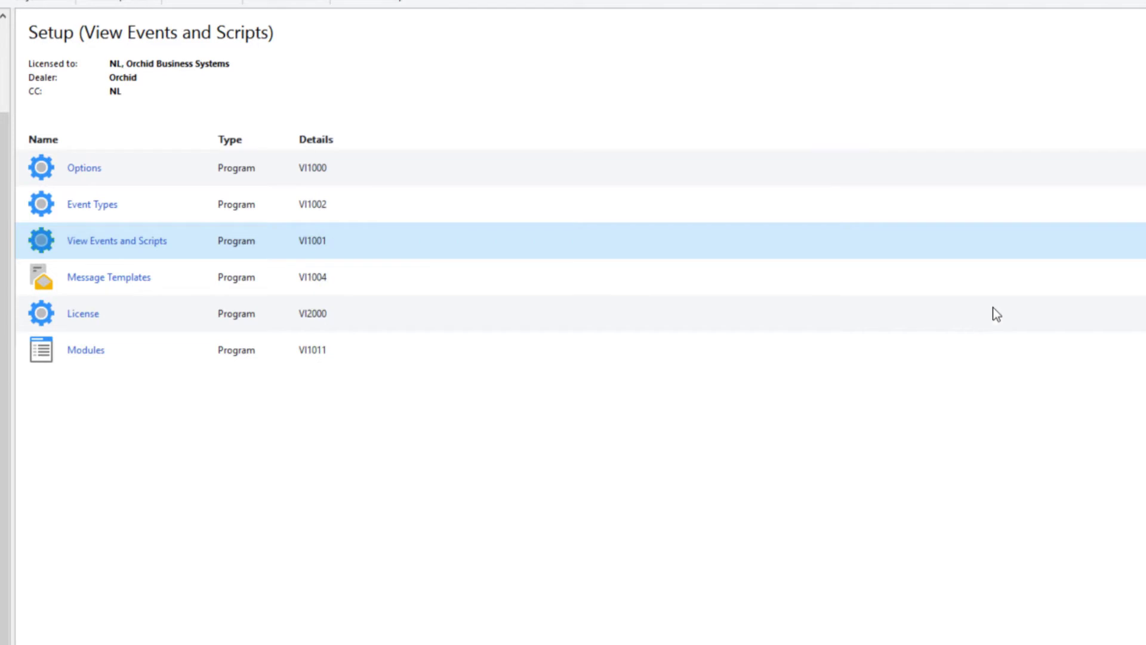
{"action": "left_click", "coordinate": [1119, 21]}
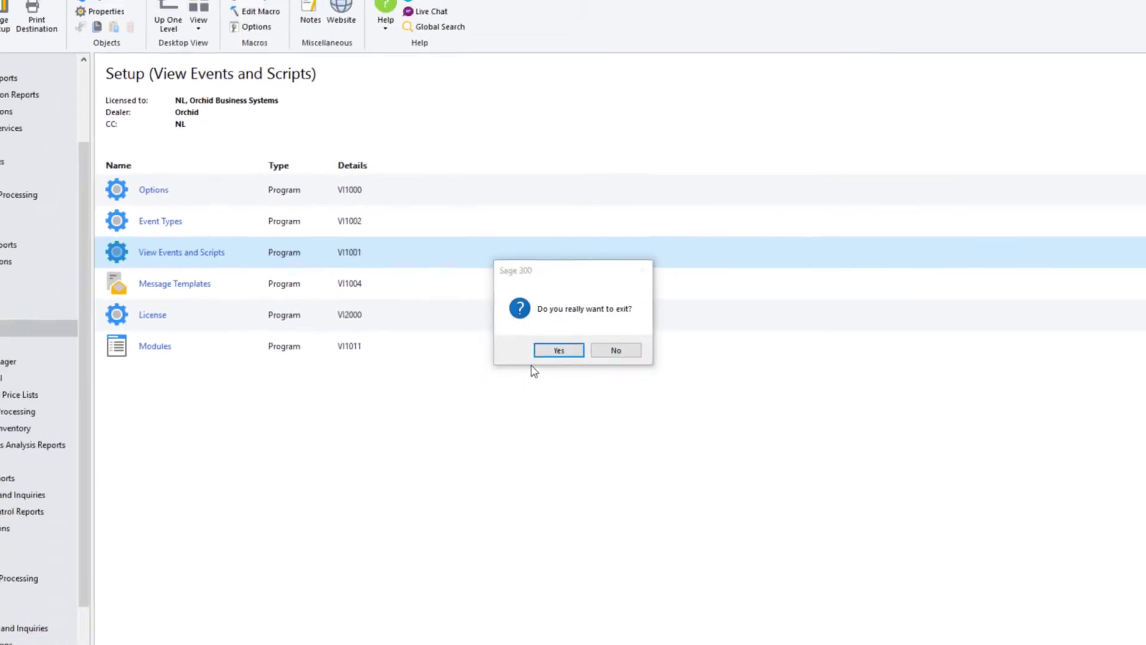
{"action": "left_click", "coordinate": [557, 355]}
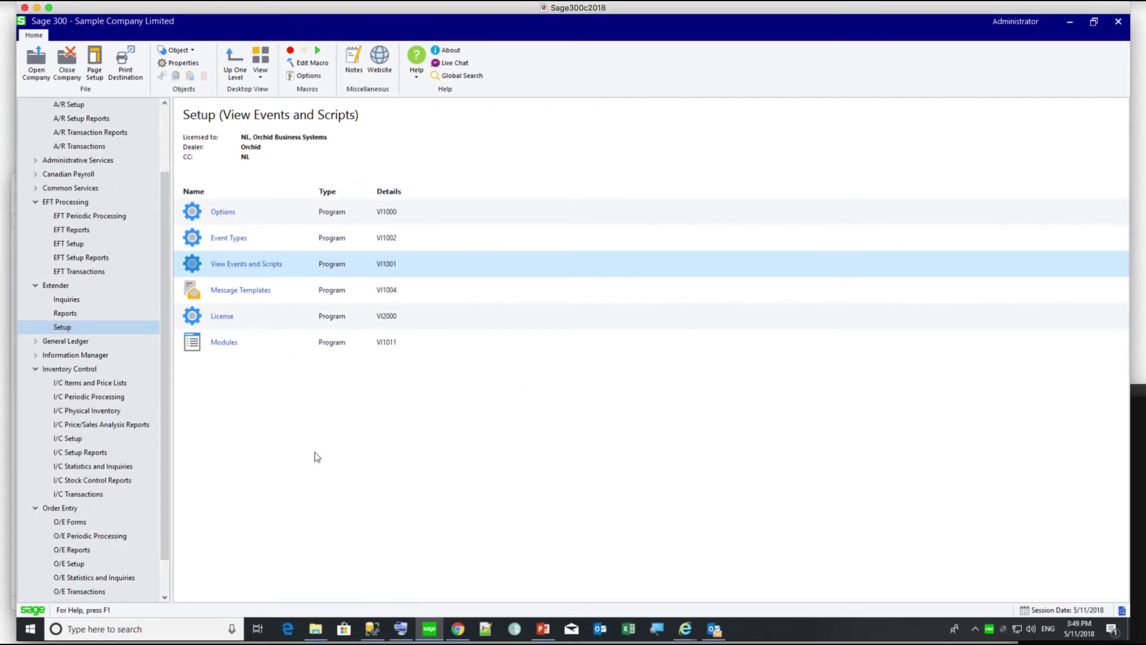
{"action": "mouse_move", "coordinate": [463, 633]}
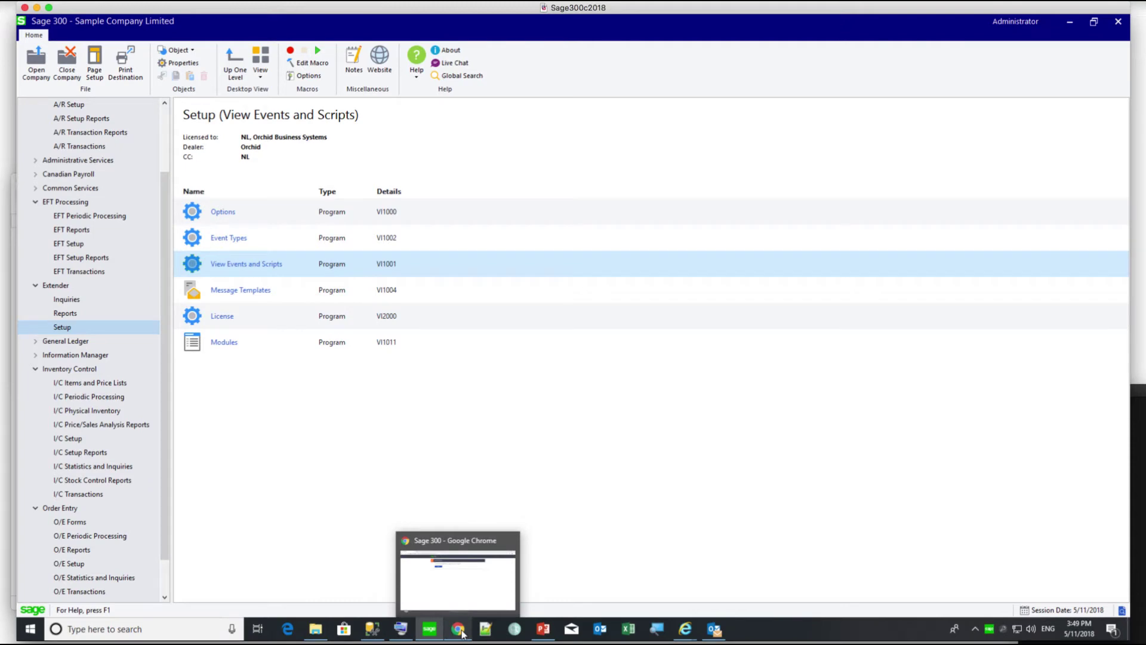
- Sign in to Web Screens and load the retail customer's record in A/R Customers
{"action": "left_click", "coordinate": [458, 628]}
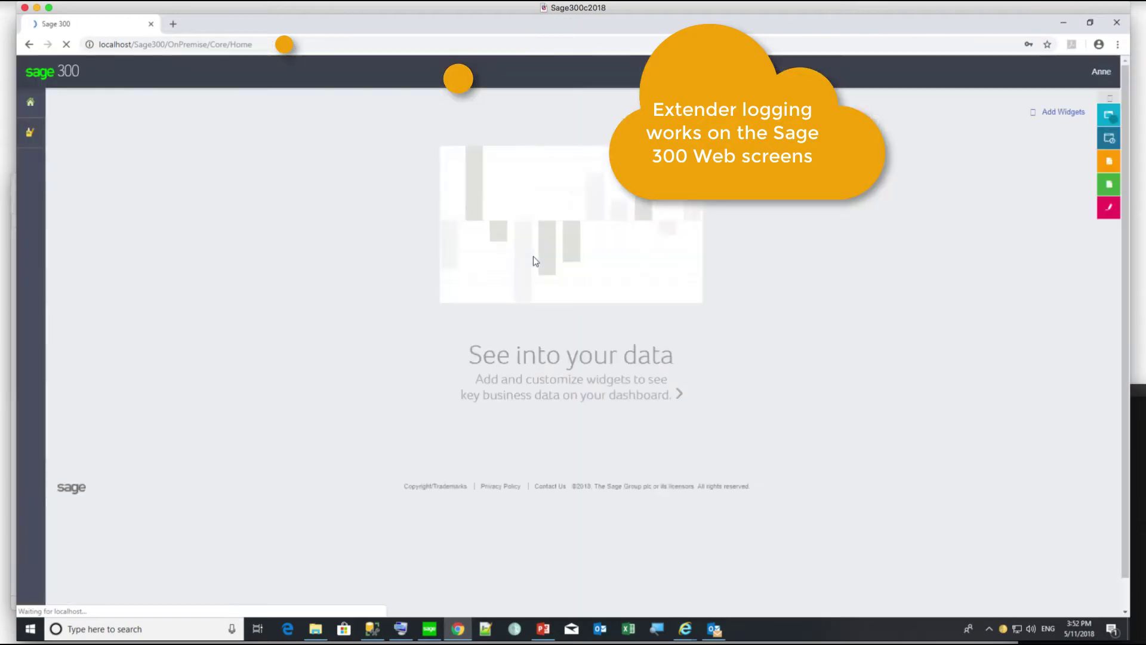
{"action": "left_click", "coordinate": [51, 132]}
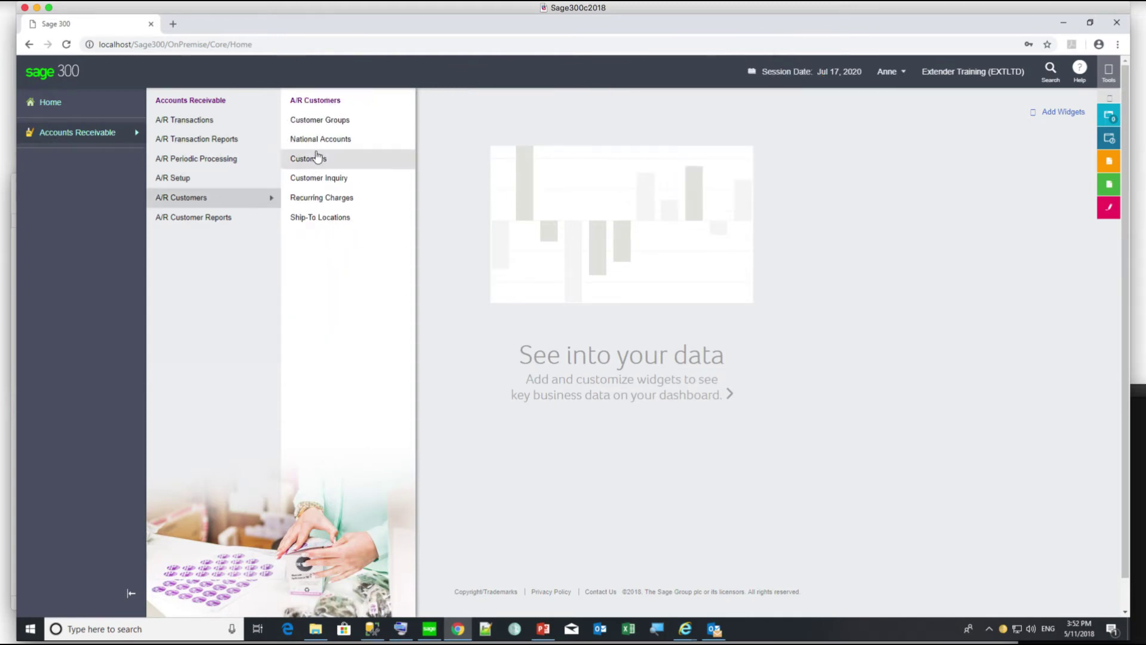
{"action": "left_click", "coordinate": [315, 156]}
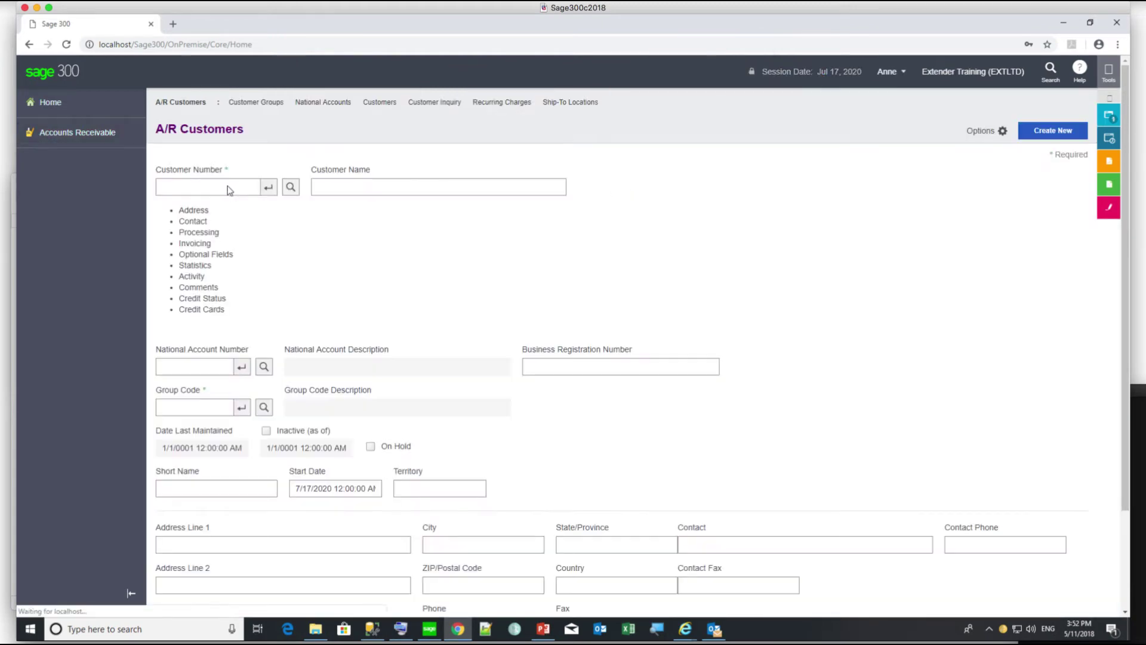
{"action": "type", "text": "1200"}
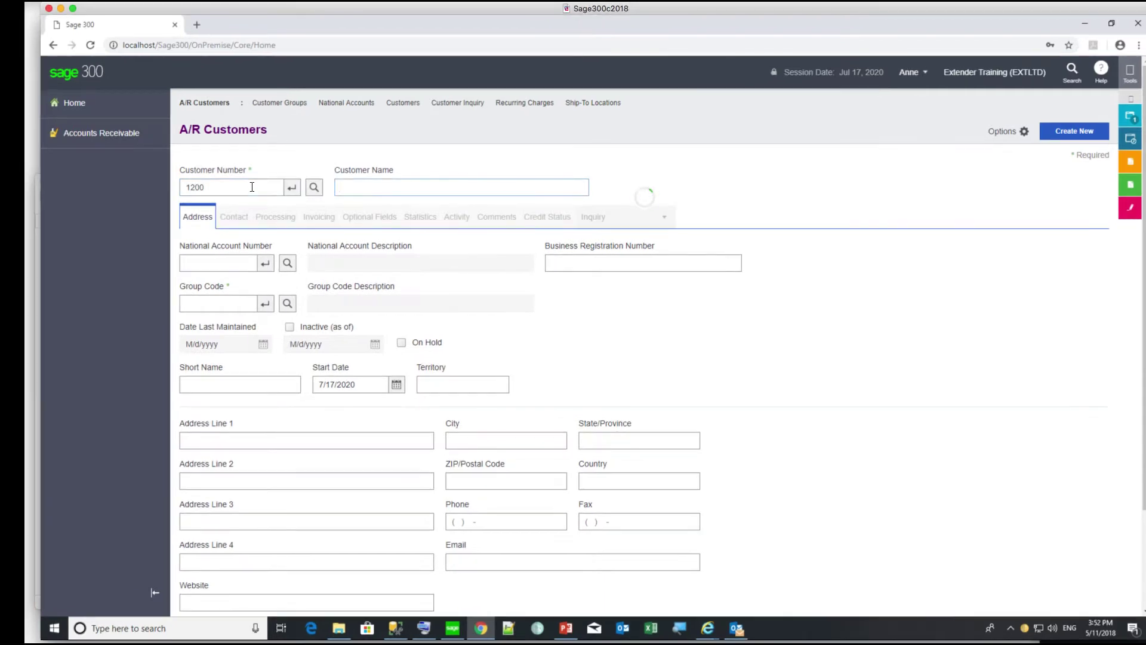
{"action": "key", "text": "Tab"}
- Add a full stop to the customer name, set the credit limit to 18,000, and save
{"action": "left_click", "coordinate": [425, 187]}
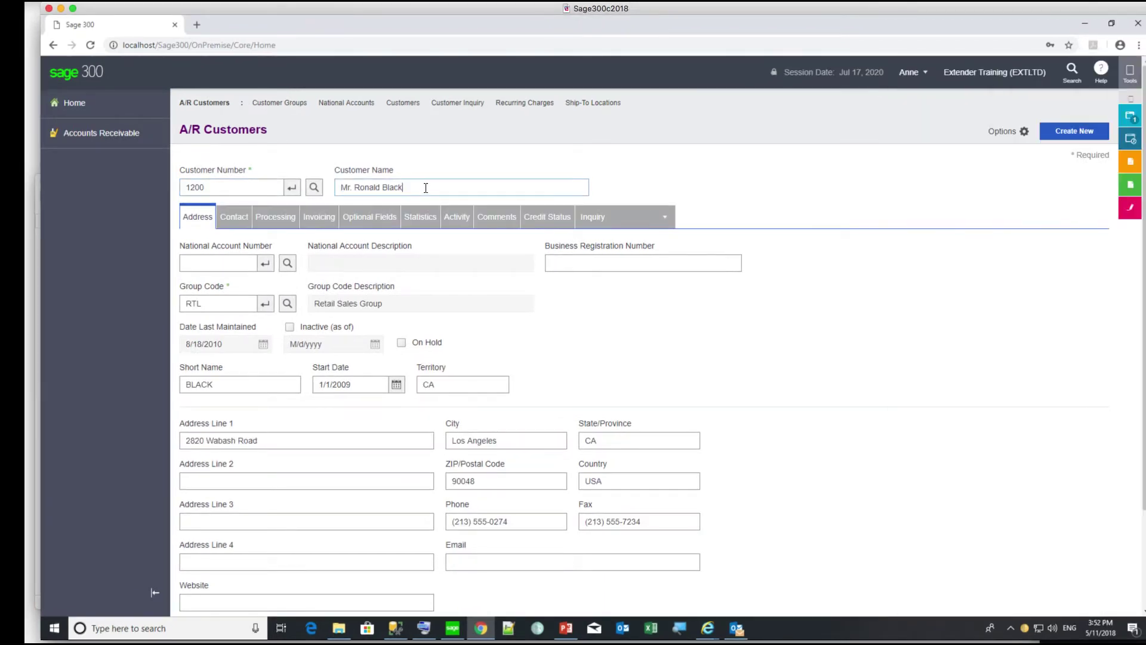
{"action": "scroll", "coordinate": [339, 478], "scroll_direction": "down", "scroll_amount": 1}
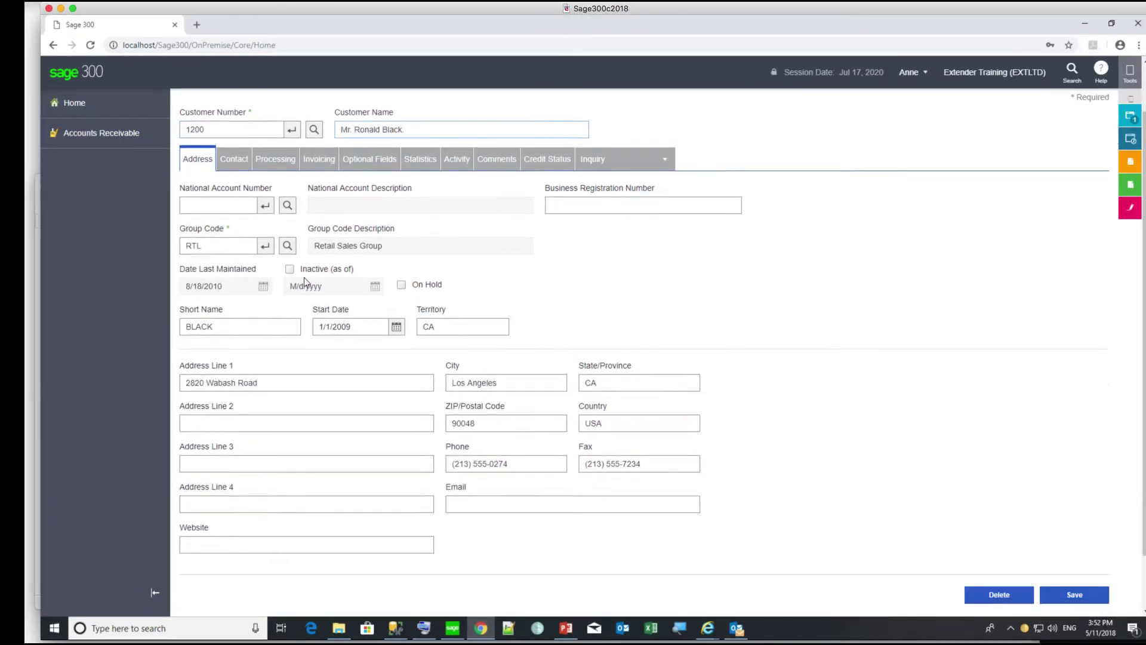
{"action": "left_click", "coordinate": [275, 159]}
{"action": "left_click", "coordinate": [262, 526]}
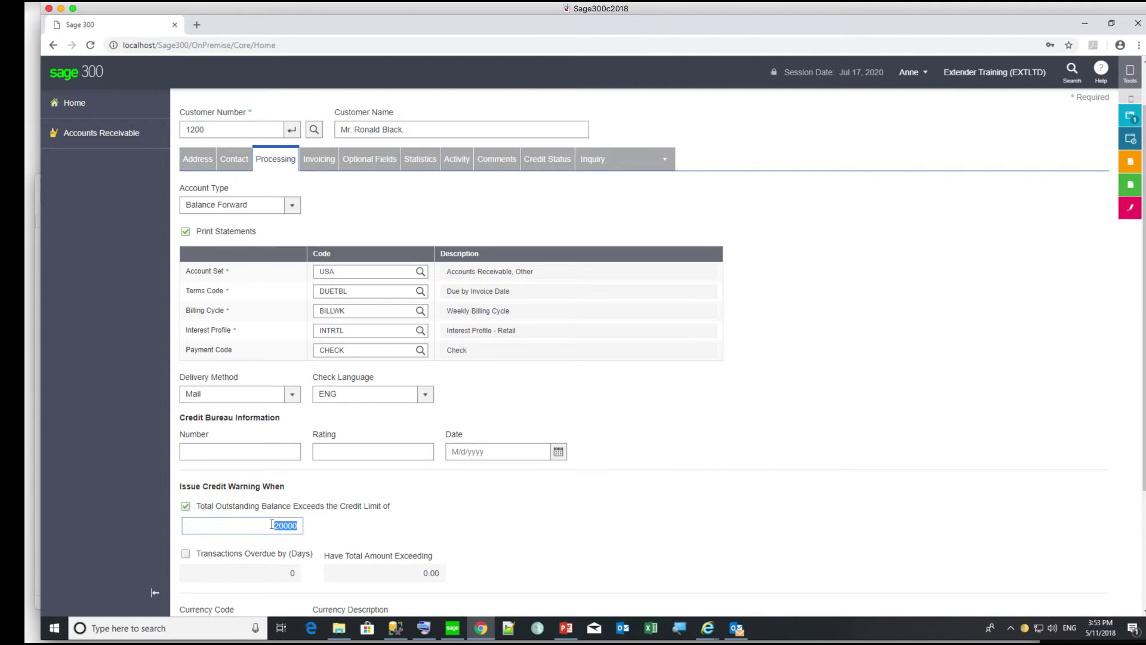
{"action": "type", "text": "18000"}
{"action": "key", "text": "Tab"}
{"action": "scroll", "coordinate": [418, 500], "scroll_direction": "down", "scroll_amount": 3}
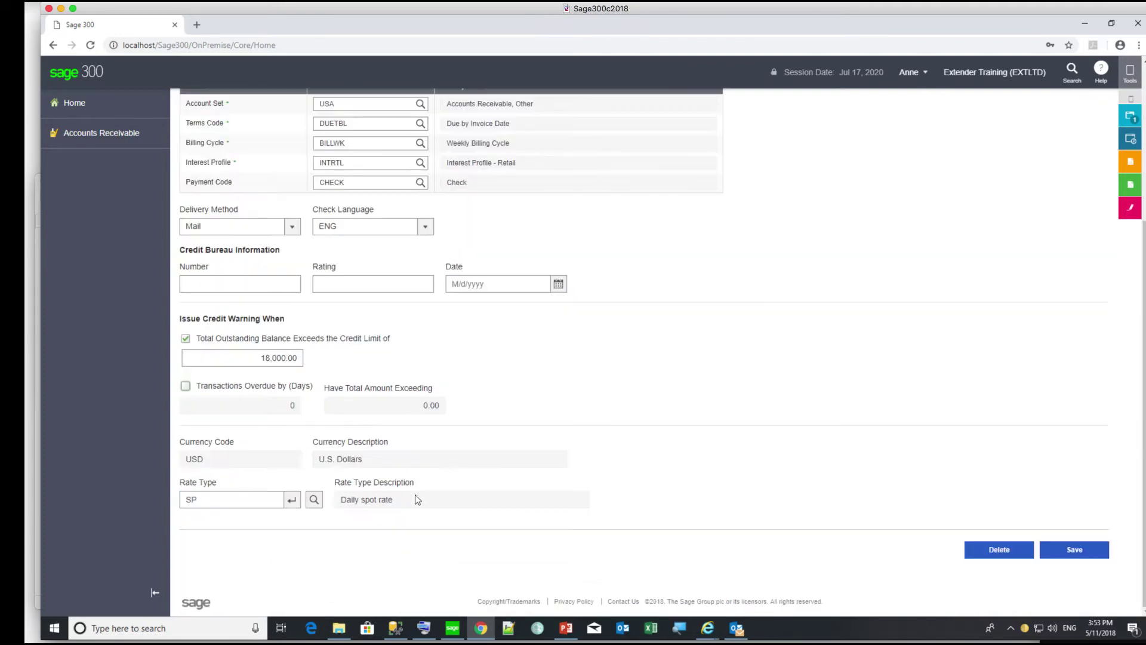
{"action": "left_click", "coordinate": [1075, 551]}
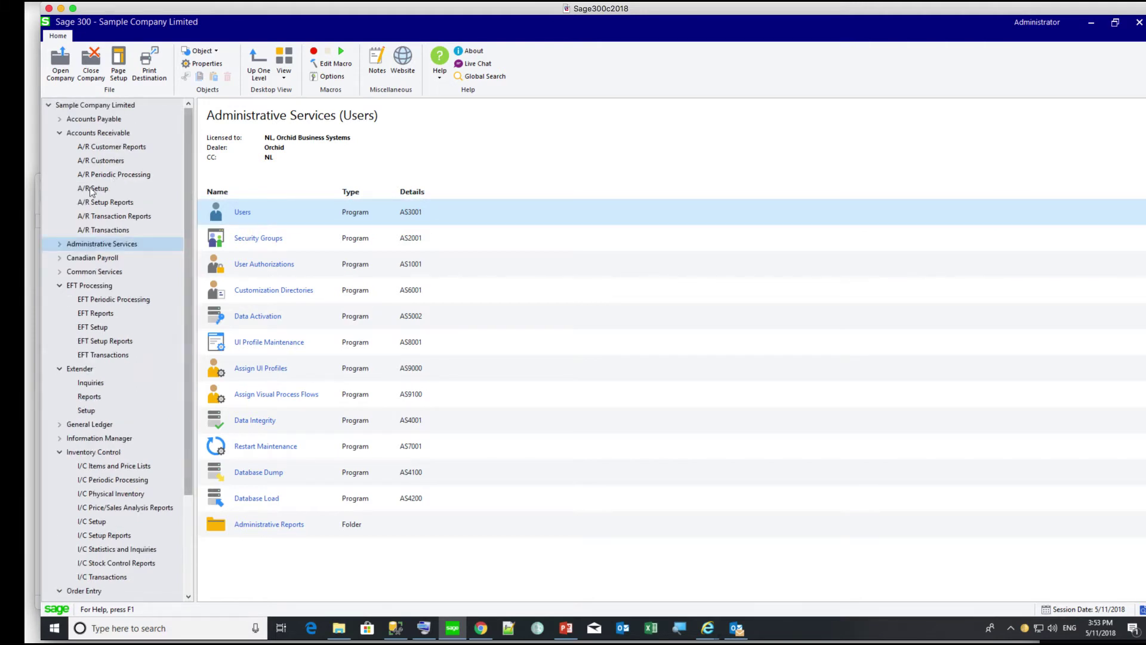
- Put Bargain Mart - San Diego on hold with a 5,000 credit limit and save
{"action": "left_click", "coordinate": [99, 161]}
{"action": "double_click", "coordinate": [237, 260]}
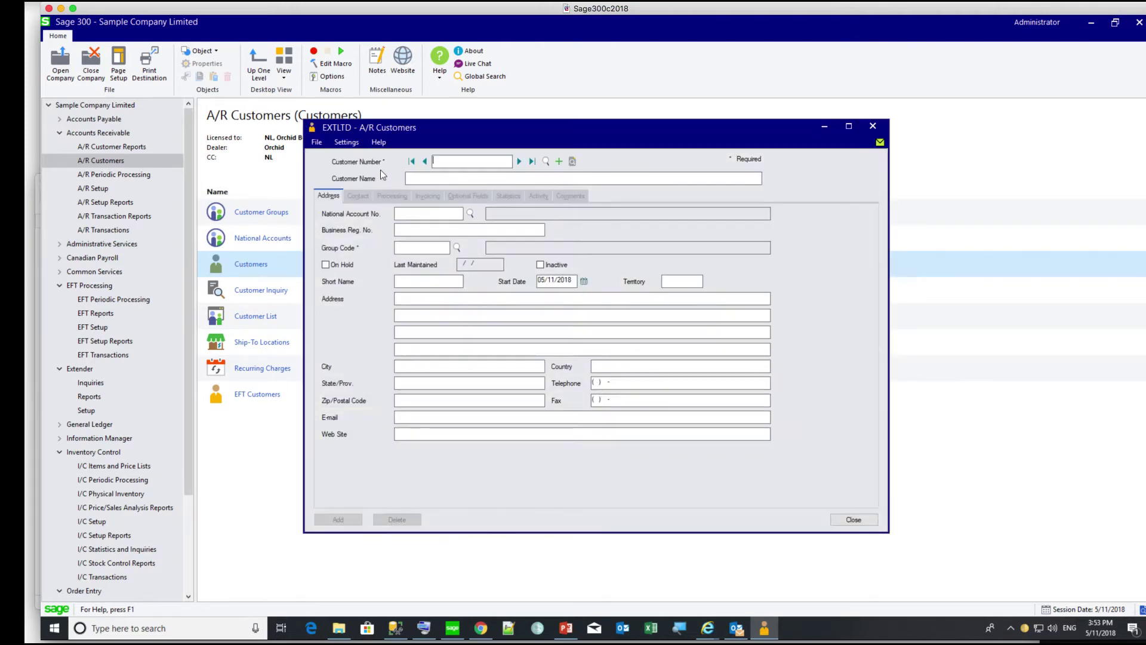
{"action": "left_click", "coordinate": [332, 266]}
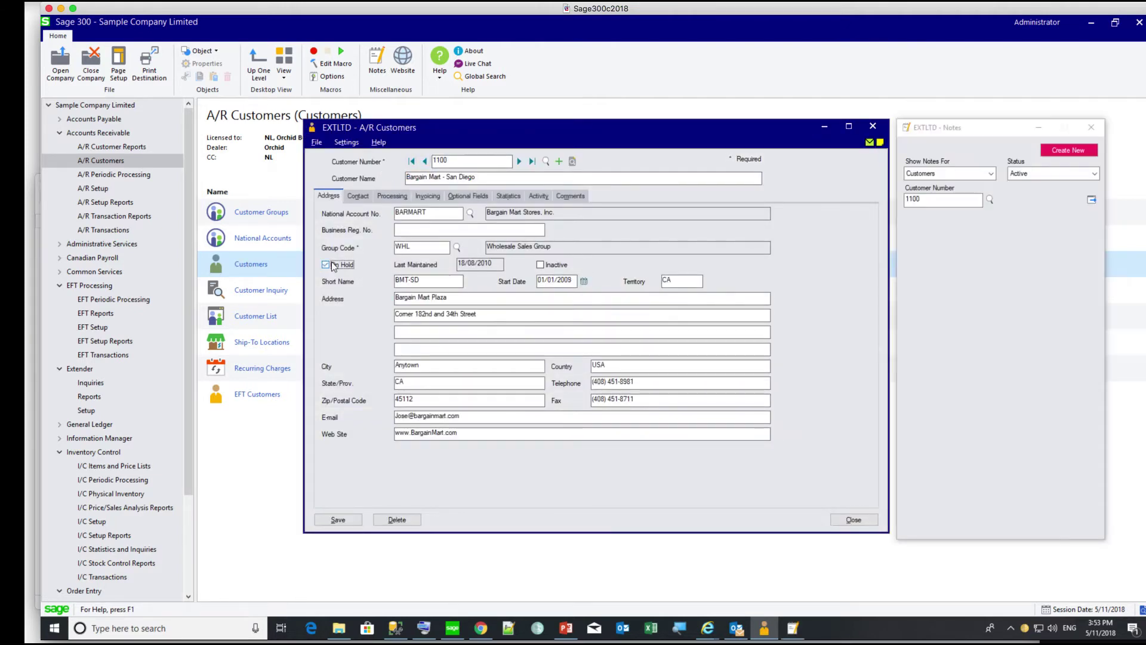
{"action": "left_click", "coordinate": [395, 196]}
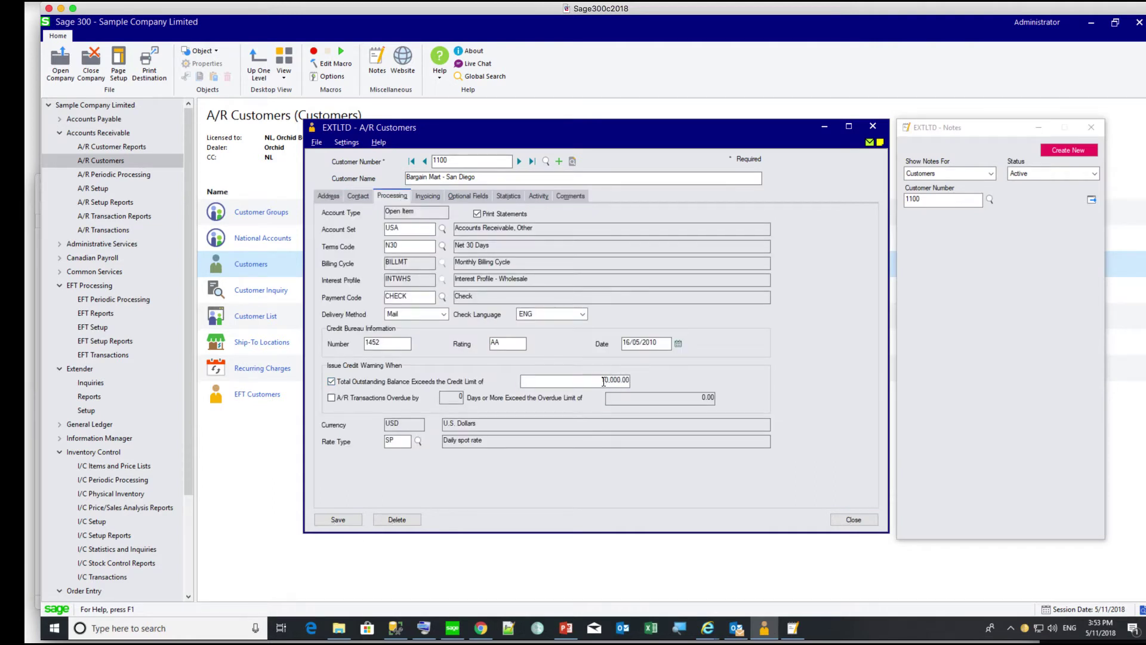
{"action": "left_click_drag", "start_coordinate": [601, 381], "coordinate": [609, 380]}
{"action": "type", "text": "5"}
{"action": "key", "text": "Tab"}
{"action": "left_click", "coordinate": [342, 517]}
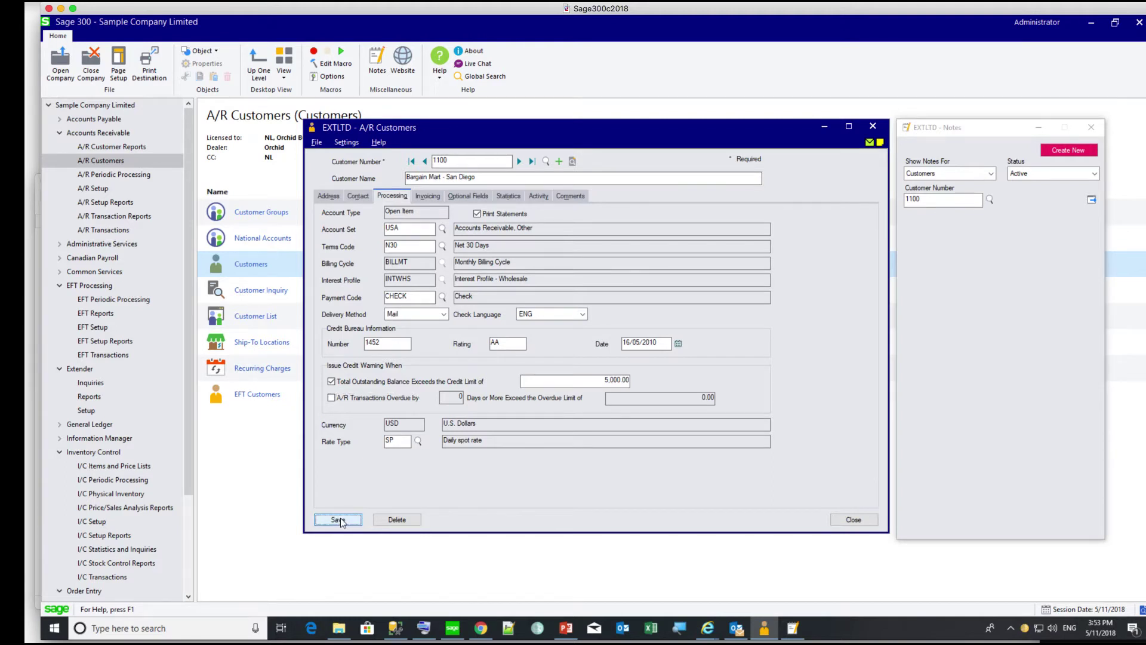
{"action": "left_click", "coordinate": [80, 368]}
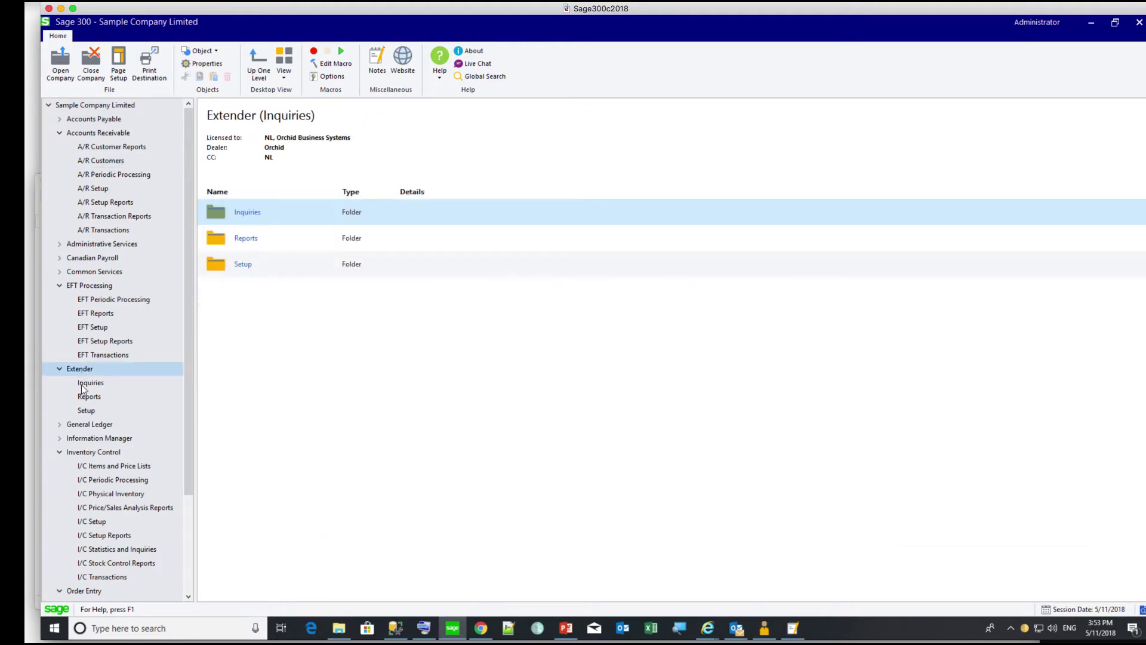
- In the Extender Log inquiry, filter on the customer's key value, then clear the filter
{"action": "left_click", "coordinate": [86, 383]}
{"action": "double_click", "coordinate": [226, 215]}
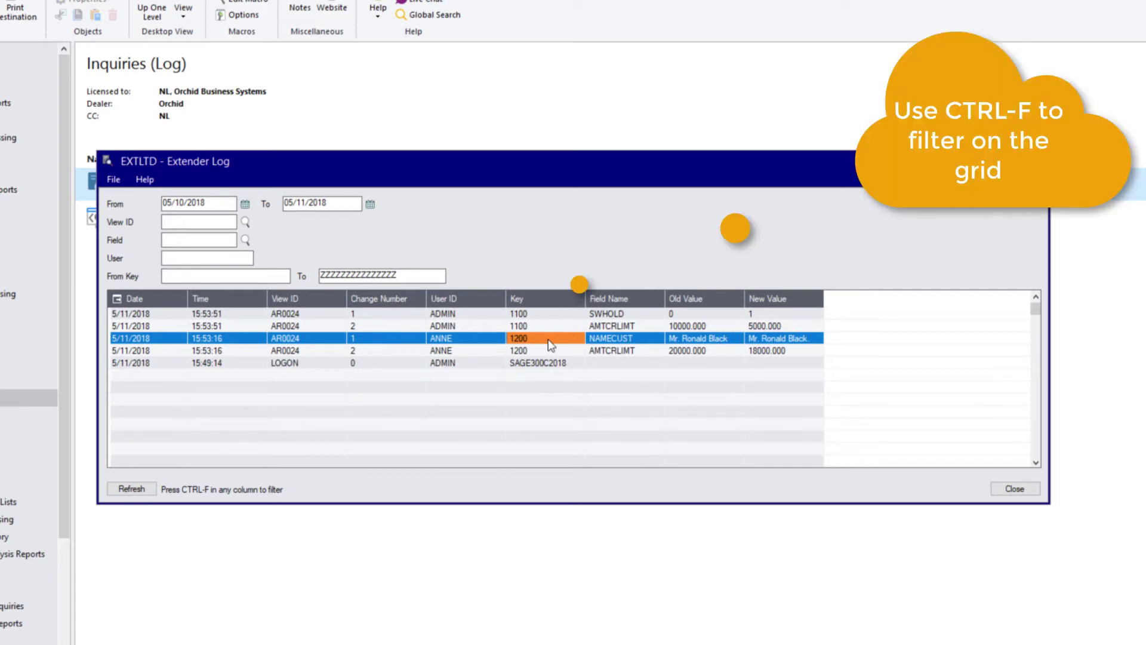
{"action": "key", "text": "ctrl+f"}
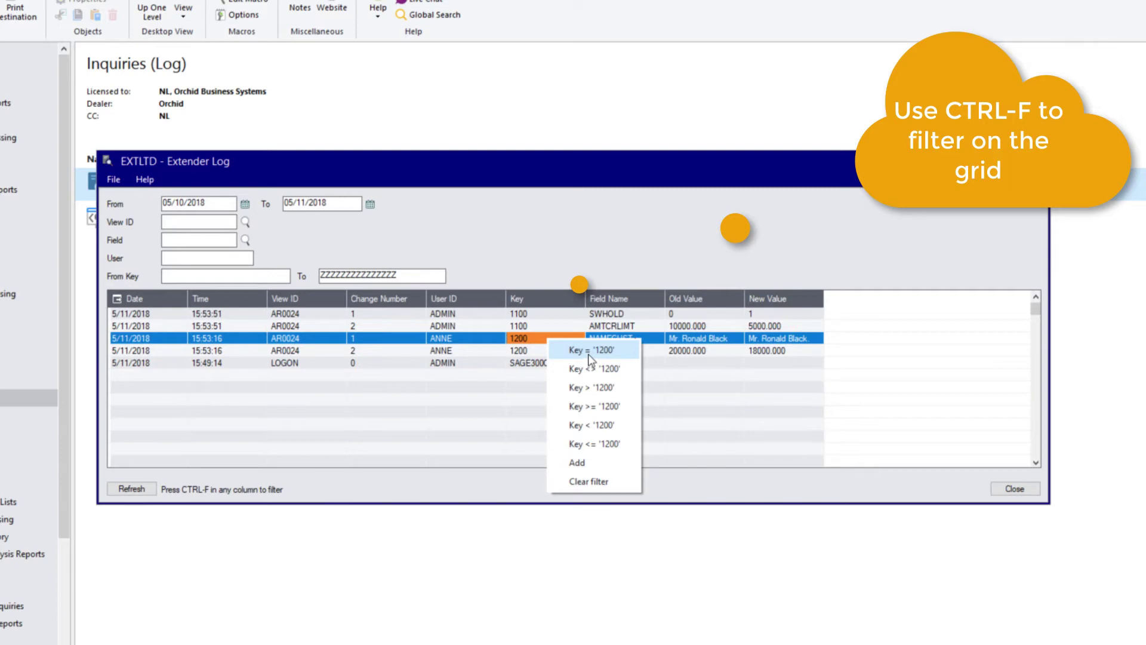
{"action": "left_click", "coordinate": [590, 352]}
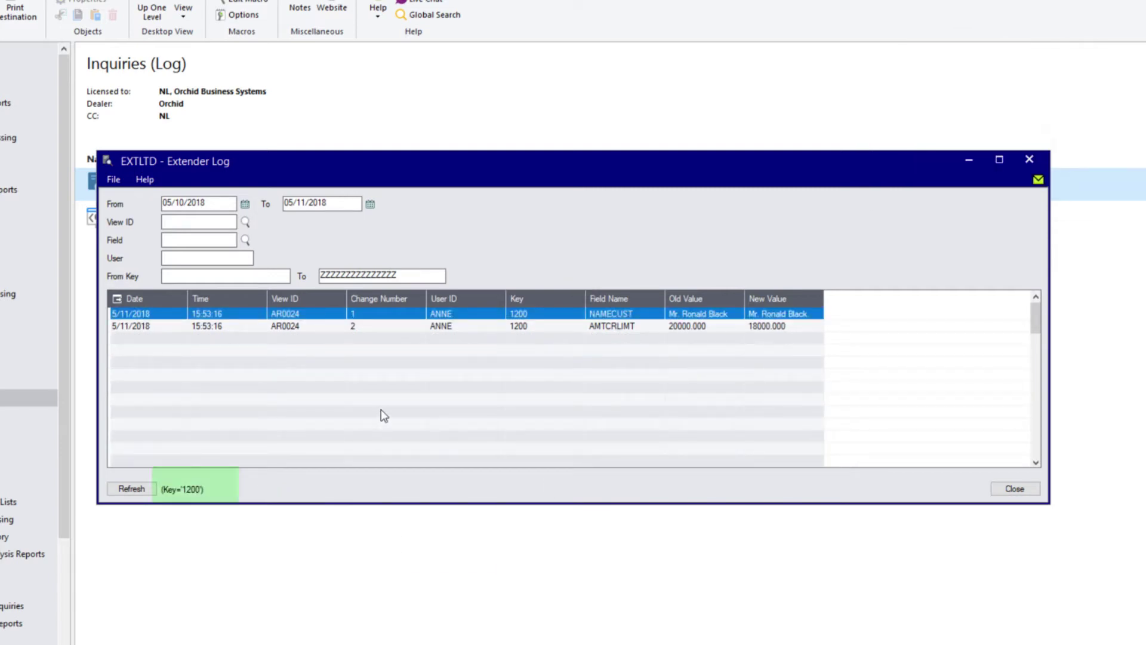
{"action": "key", "text": "ctrl+f"}
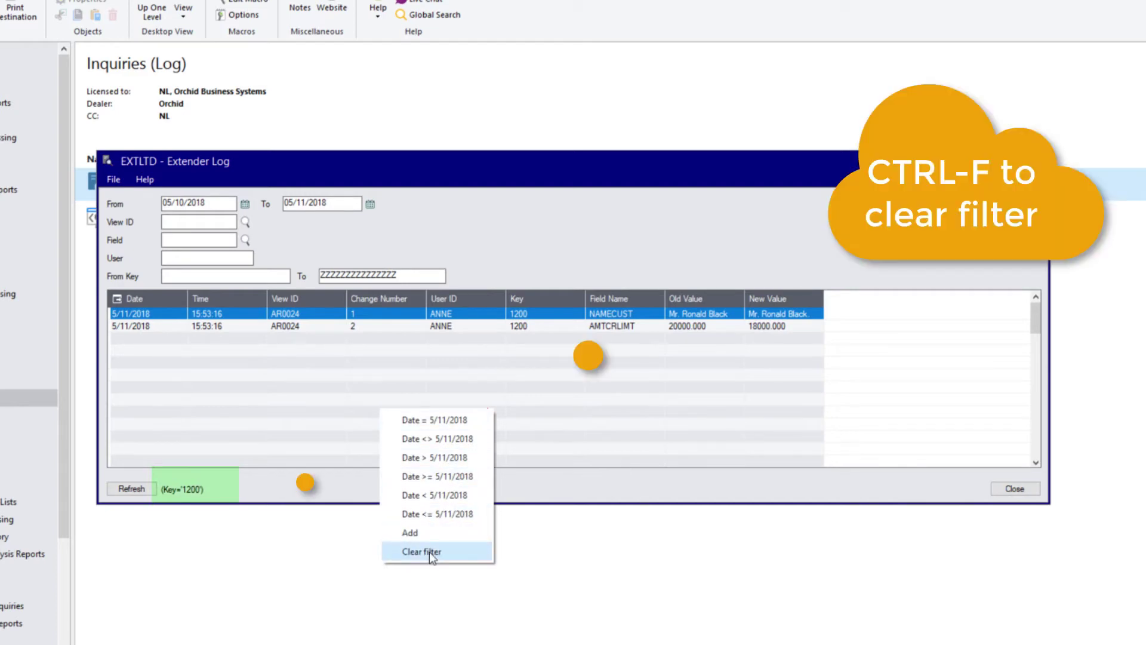
{"action": "left_click", "coordinate": [429, 552]}
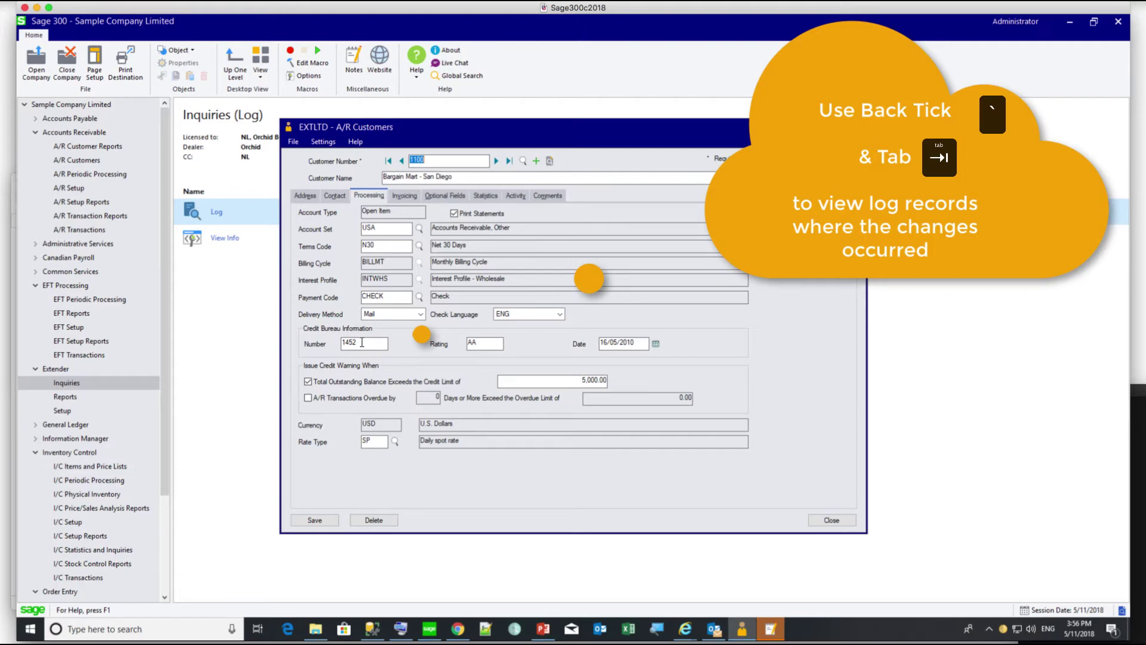
- Open Bargain Mart - San Diego's Extender Log from the credit bureau field and move it aside
{"action": "left_click", "coordinate": [362, 343]}
{"action": "type", "text": "1"}
{"action": "key", "text": "Tab"}
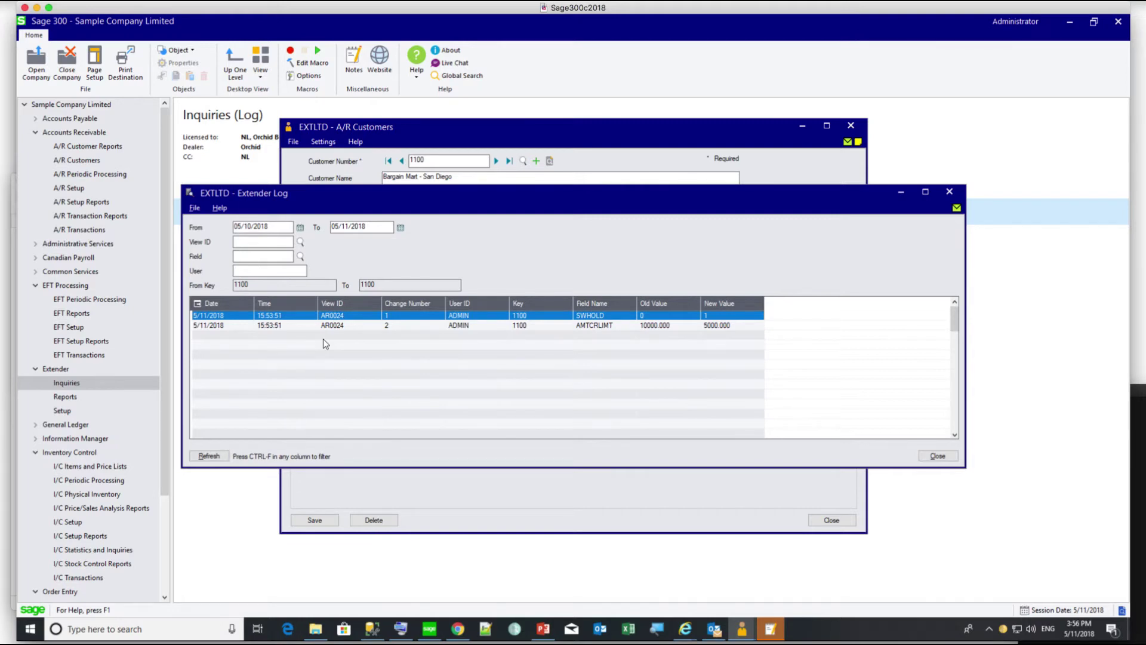
{"action": "left_click_drag", "start_coordinate": [383, 202], "coordinate": [693, 217]}
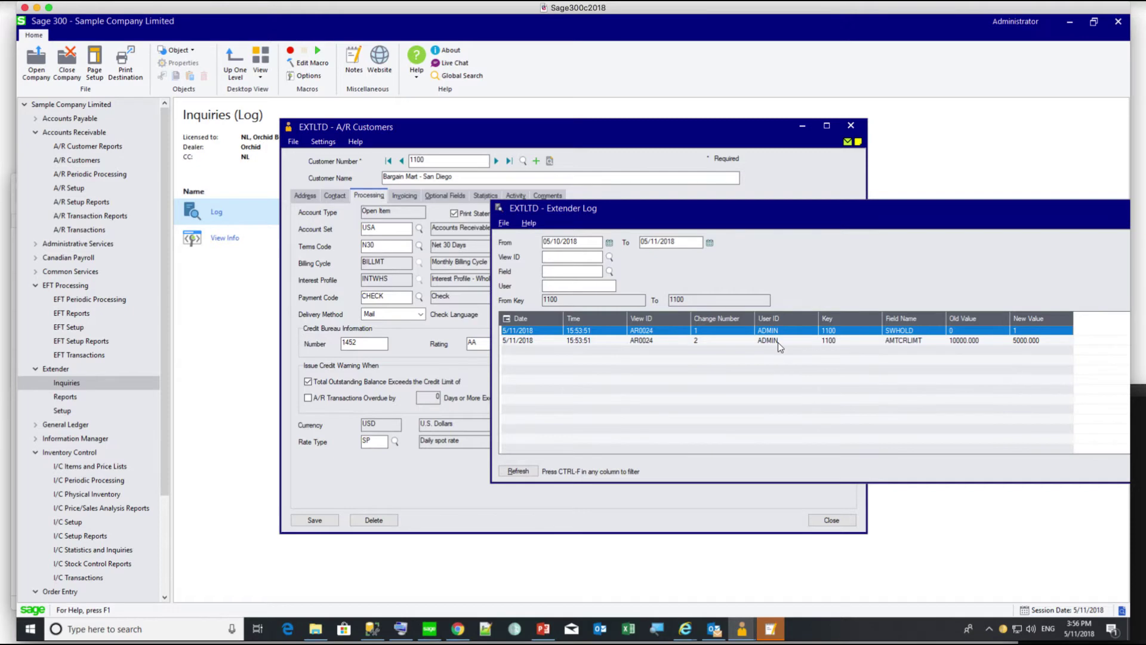
{"action": "left_click", "coordinate": [63, 397]}
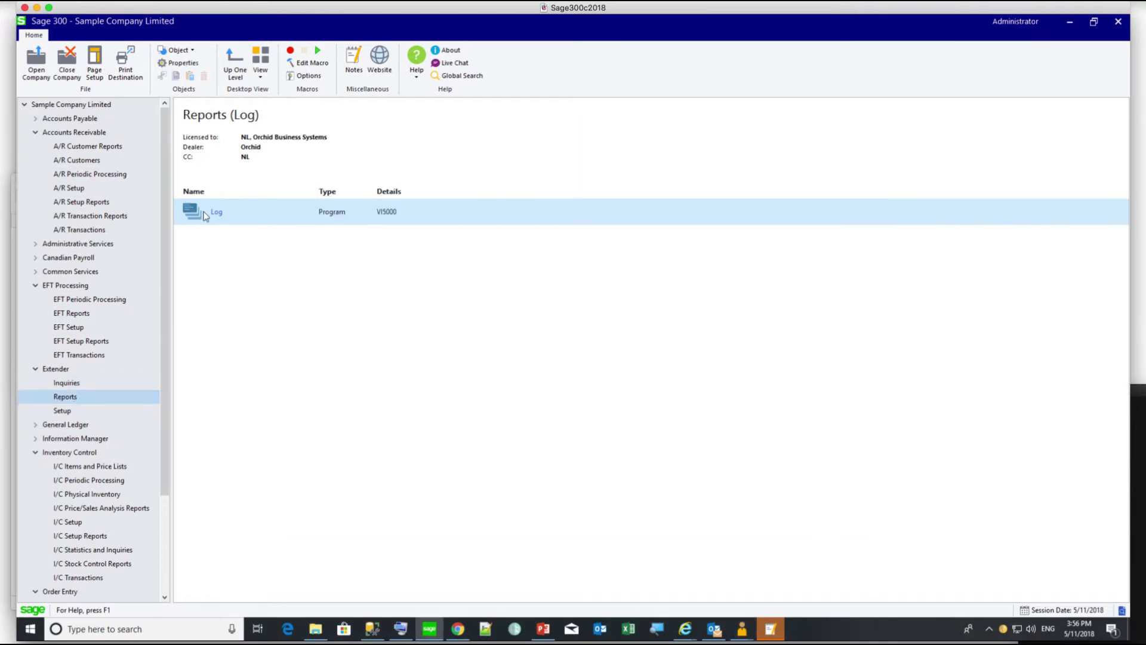
- Preview the Extender Log report with the default ranges, sorted by Date/Time
{"action": "left_click", "coordinate": [203, 215]}
{"action": "double_click", "coordinate": [203, 214]}
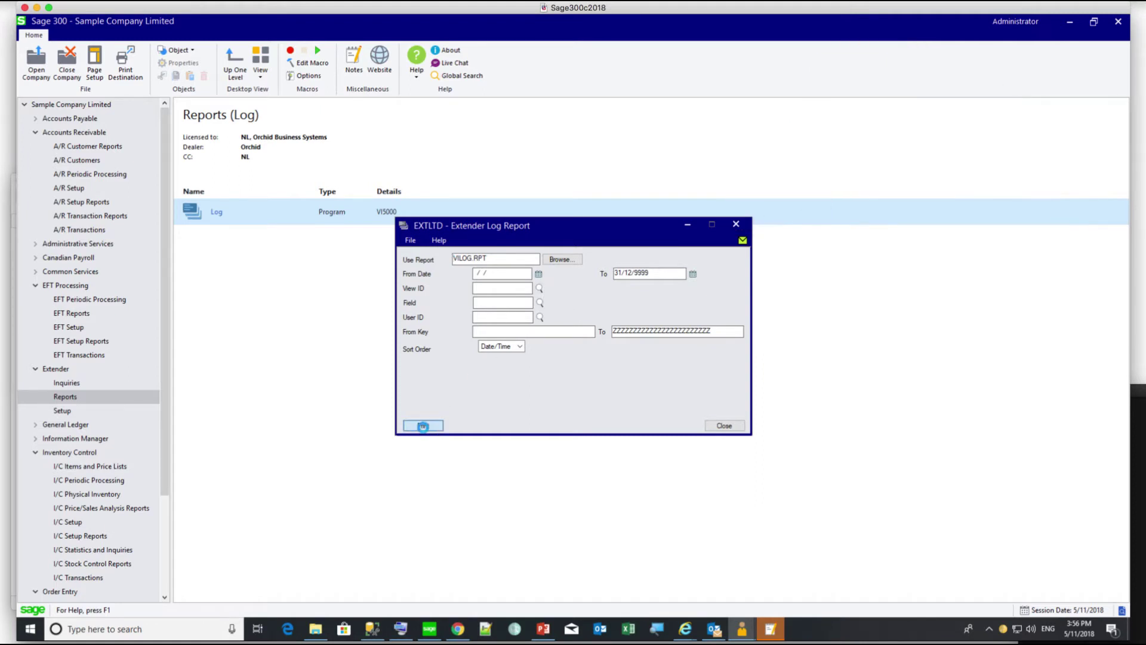
{"action": "left_click", "coordinate": [423, 426]}
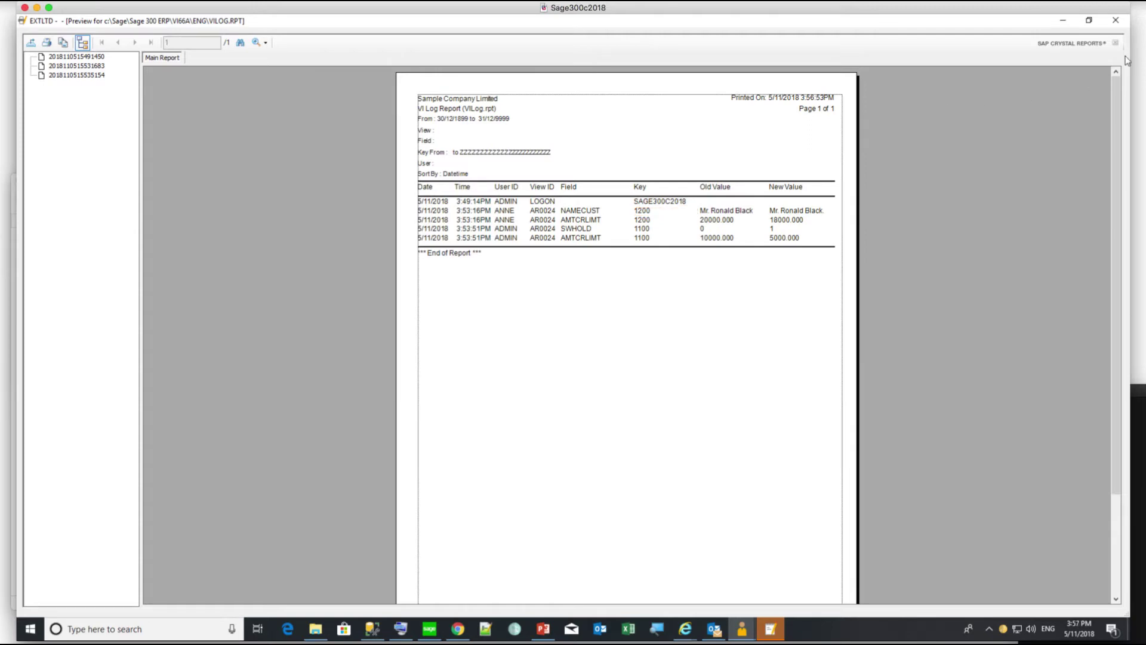
- Close the Extender Log report preview
{"action": "left_click", "coordinate": [1116, 20]}
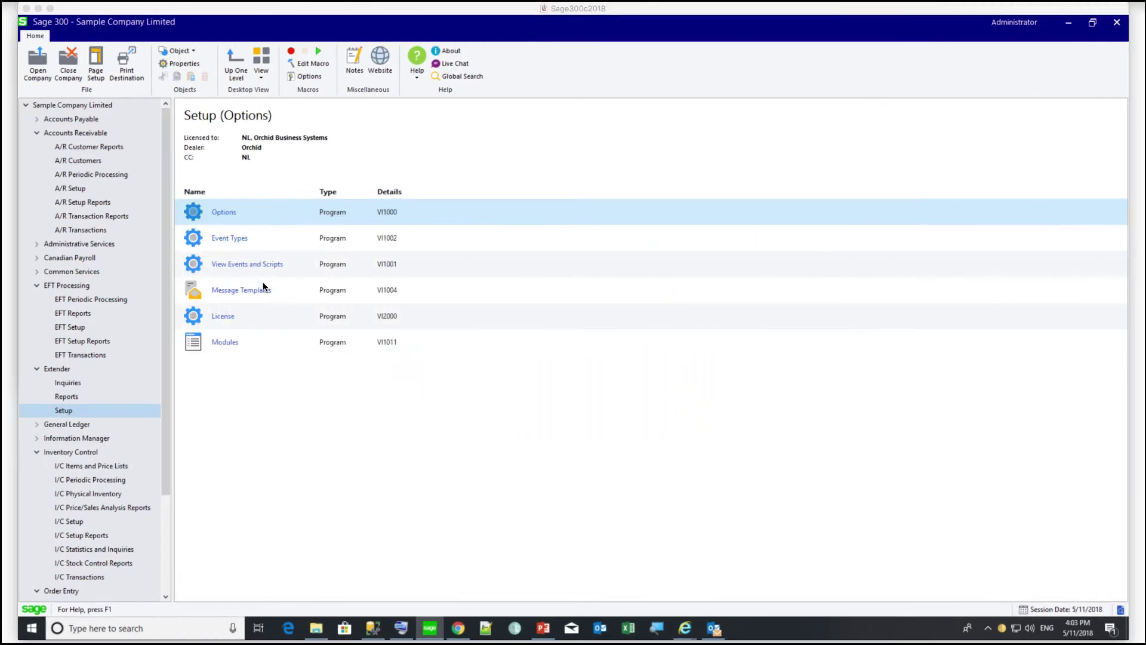
- In View Events and Scripts, search views for 'options' and choose I/C Options (IC0380)
{"action": "left_click", "coordinate": [222, 266]}
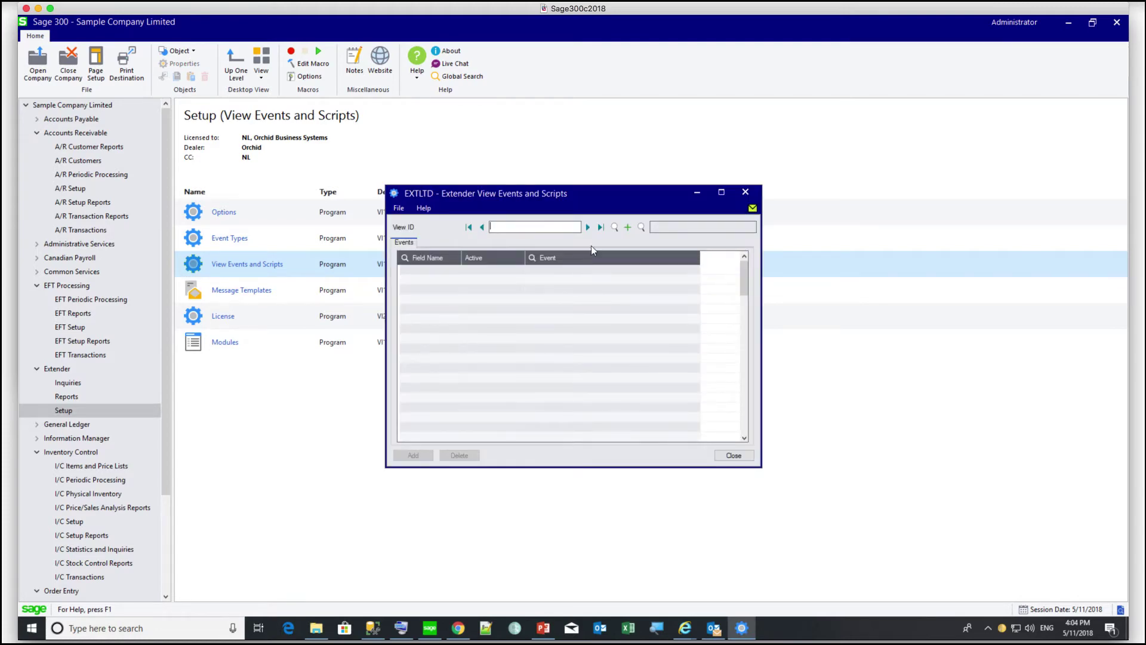
{"action": "left_click", "coordinate": [640, 227]}
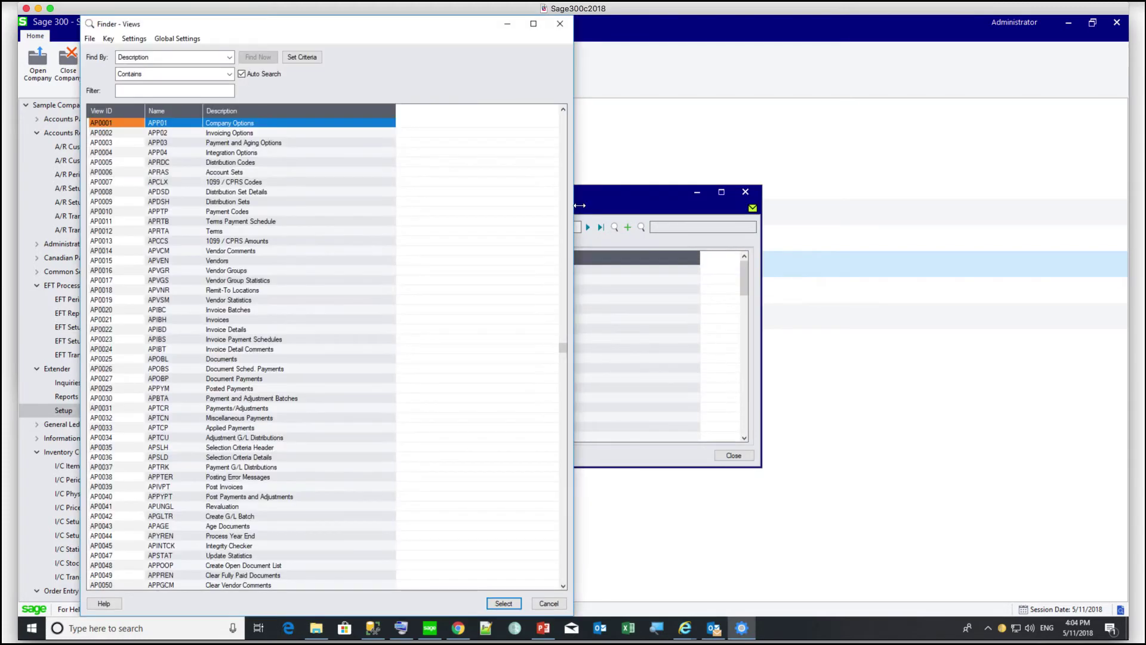
{"action": "left_click", "coordinate": [202, 91]}
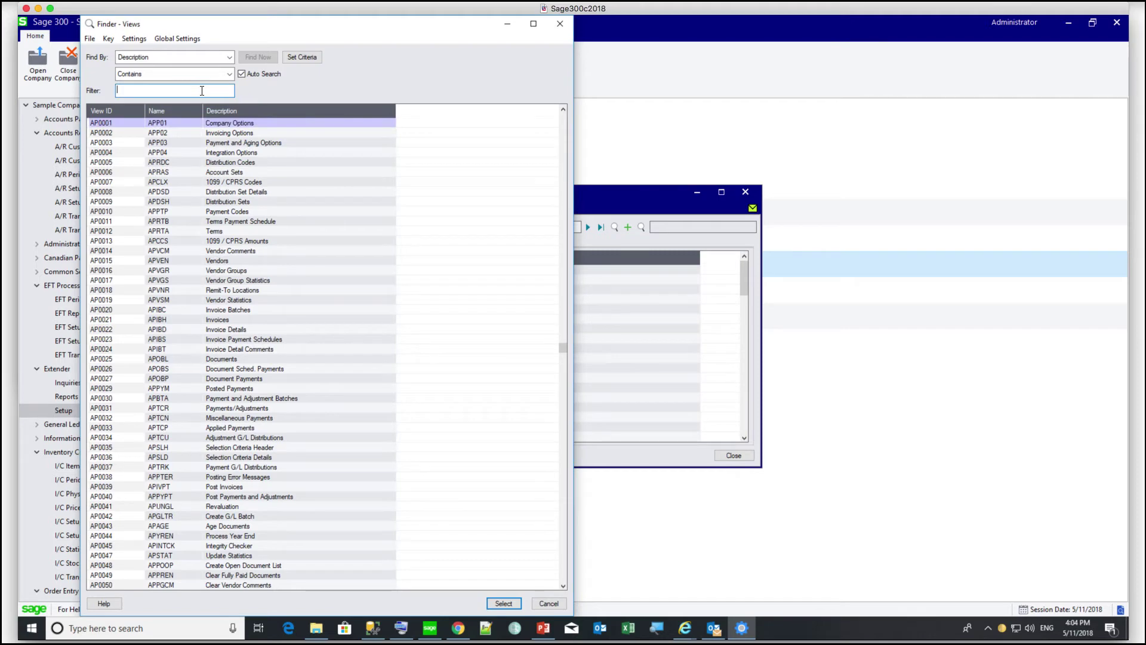
{"action": "type", "text": "options"}
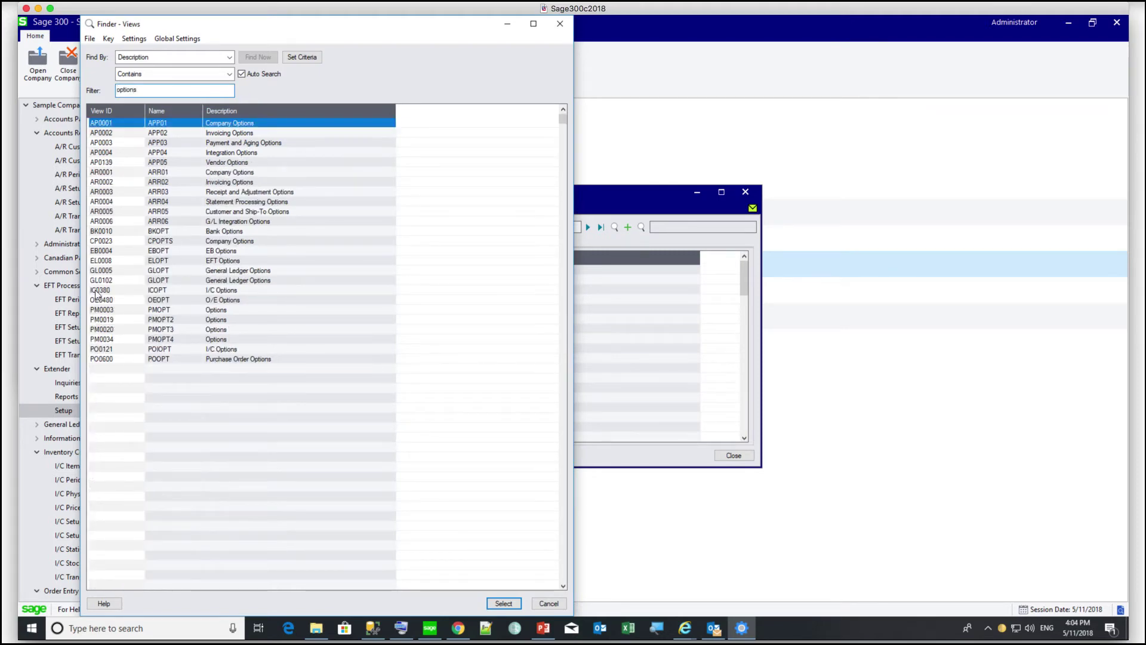
{"action": "double_click", "coordinate": [95, 291]}
- Log the <UPSERT> field with the LOG event, save, and exit the desktop
{"action": "double_click", "coordinate": [425, 271]}
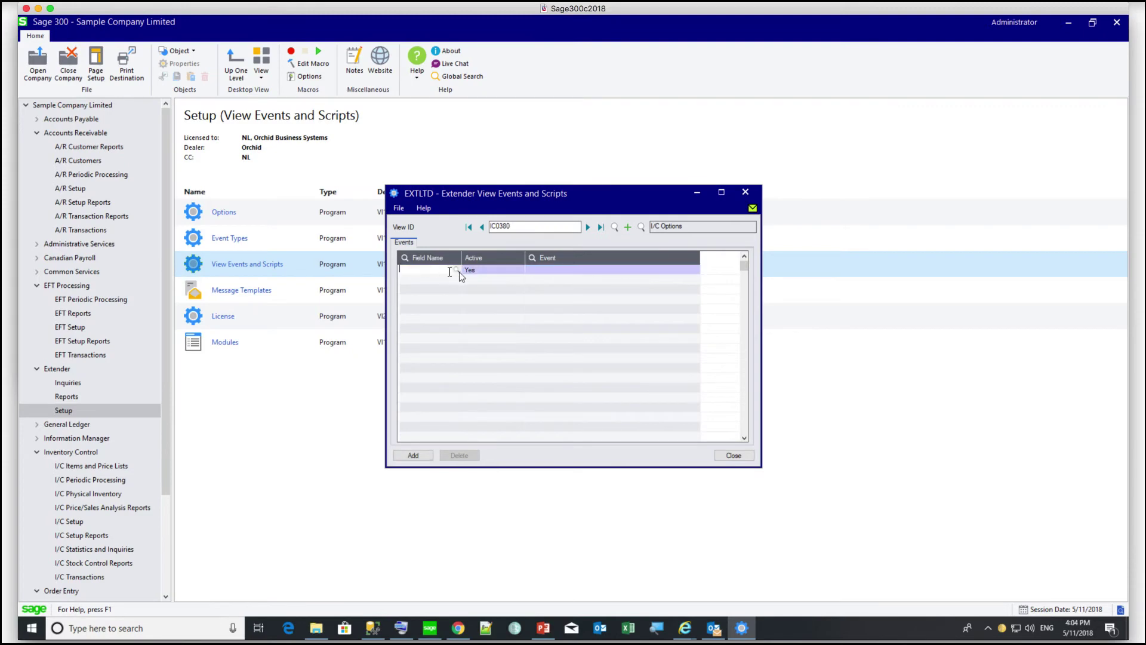
{"action": "left_click", "coordinate": [115, 210]}
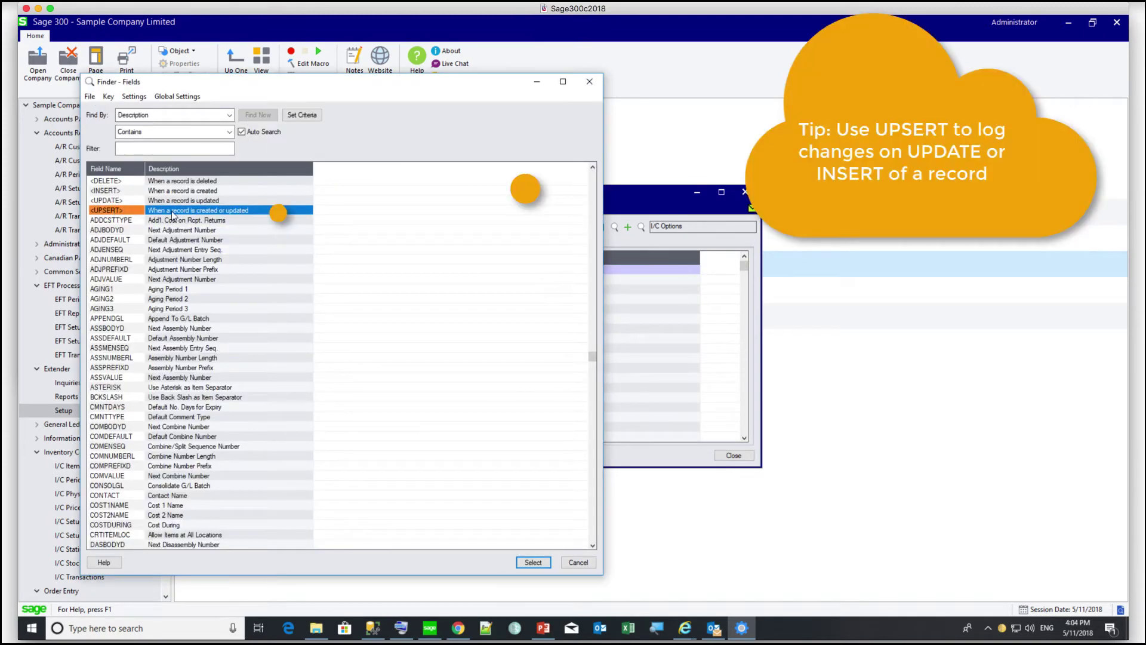
{"action": "left_click", "coordinate": [527, 564]}
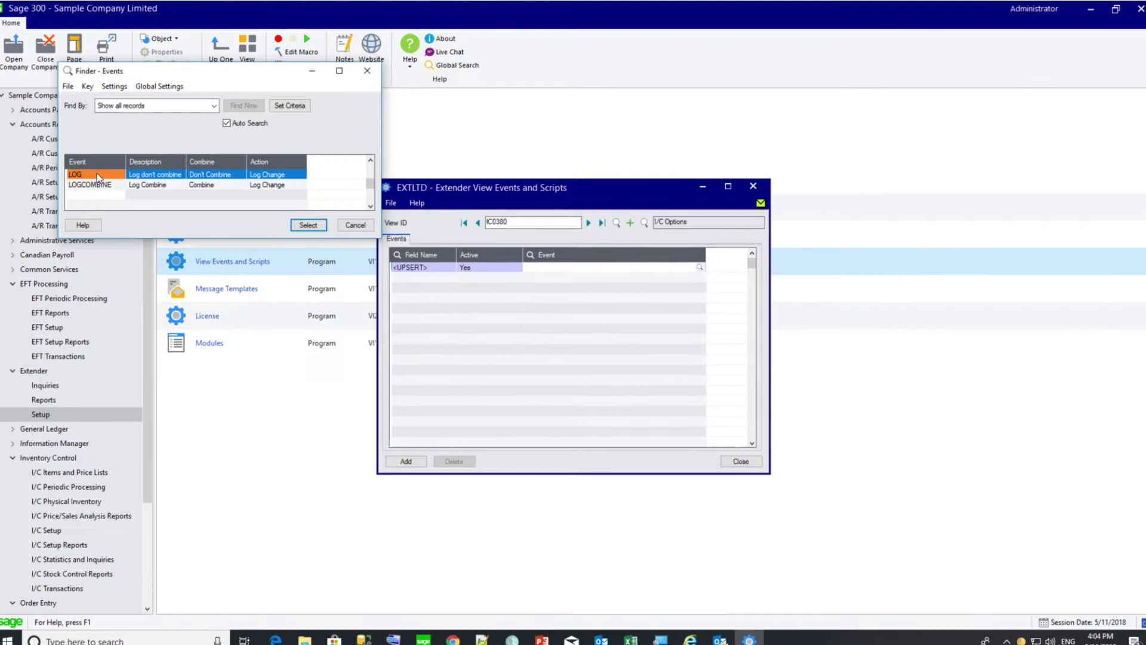
{"action": "double_click", "coordinate": [118, 184]}
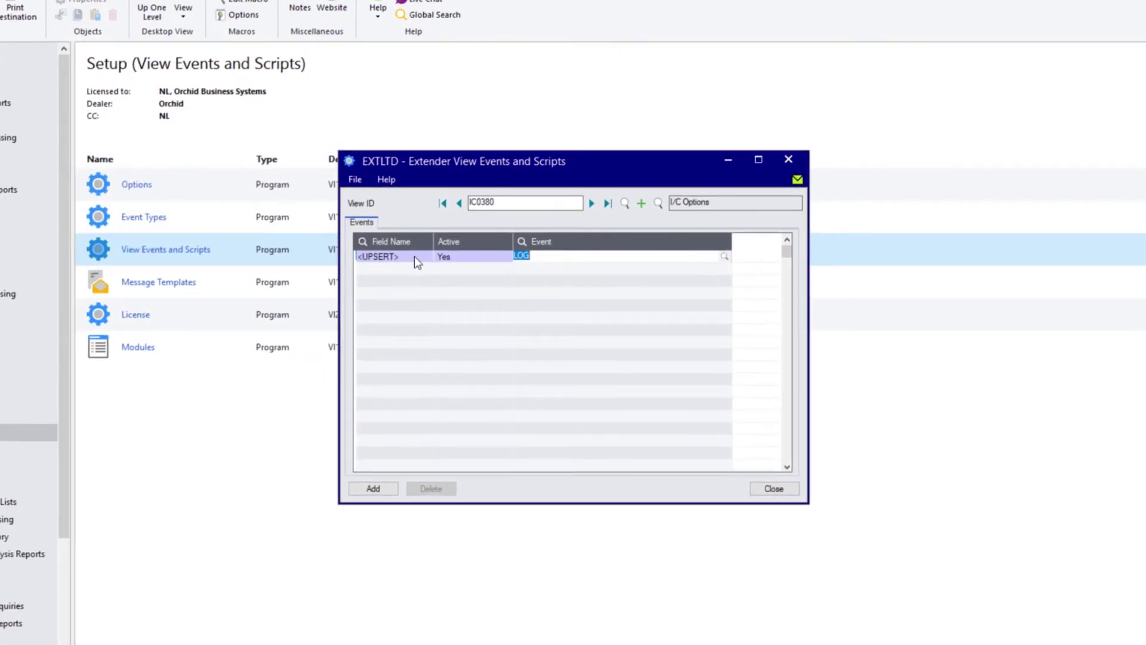
{"action": "left_click", "coordinate": [370, 487]}
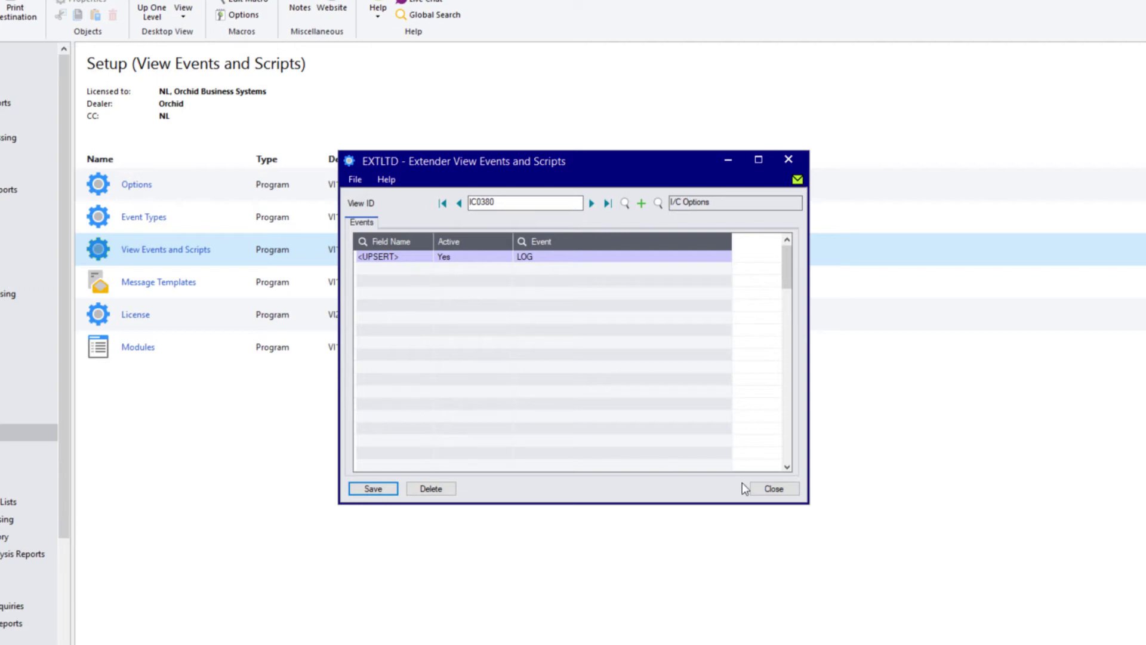
{"action": "left_click", "coordinate": [764, 490]}
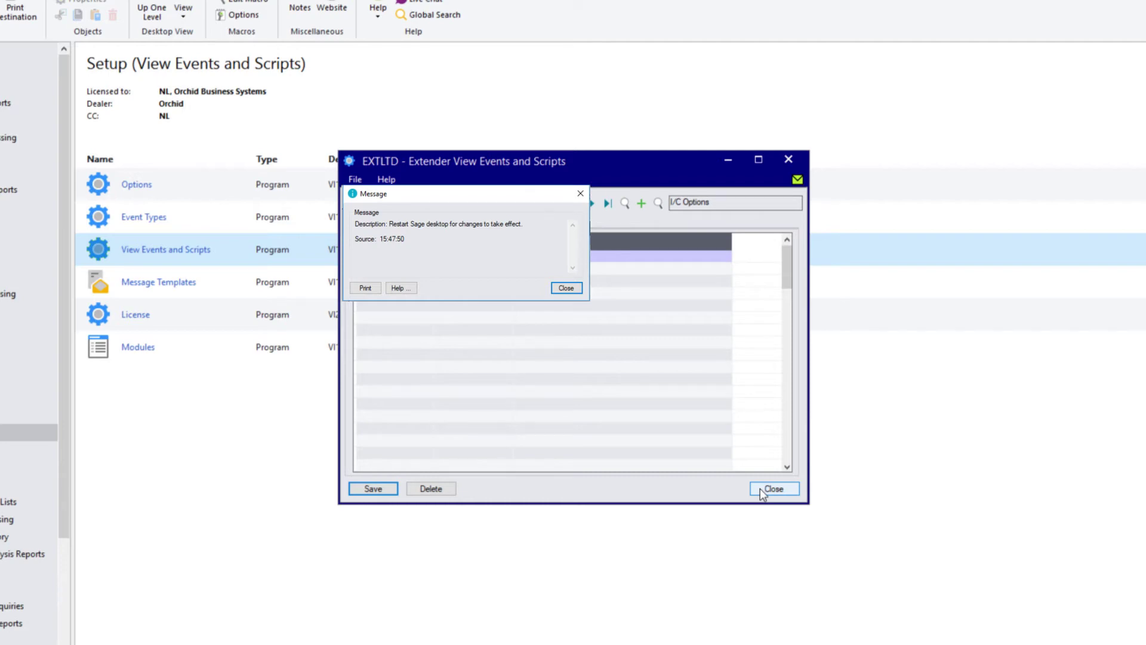
{"action": "key", "text": "Return"}
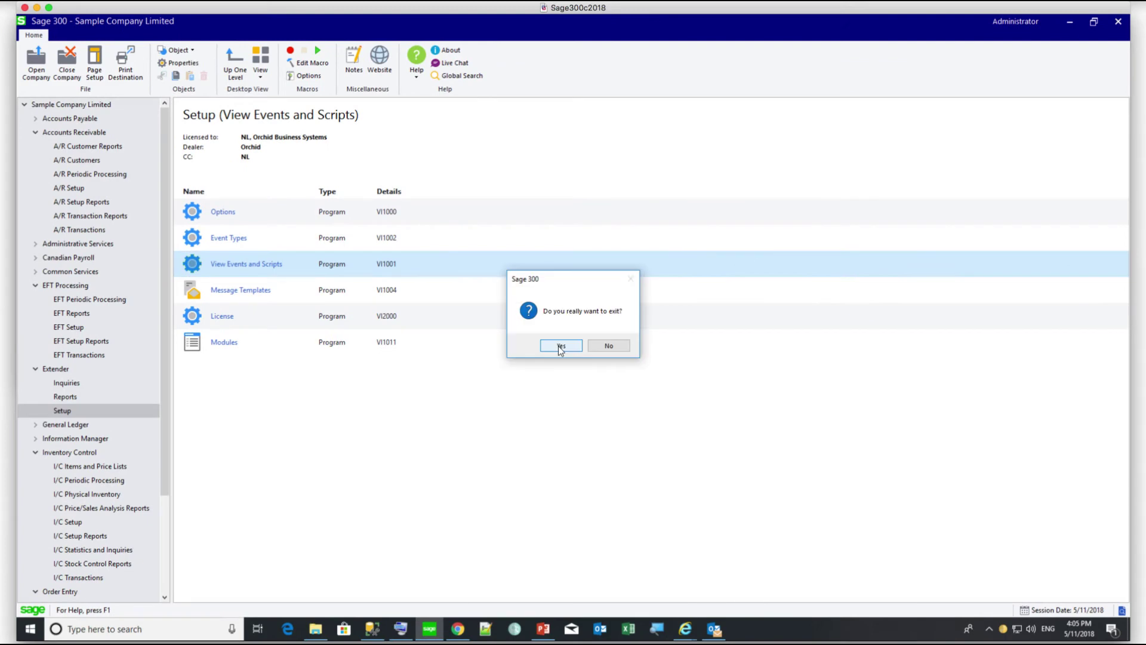
- Restart and set the I/C Options default item structure to LONG
{"action": "left_click", "coordinate": [560, 346]}
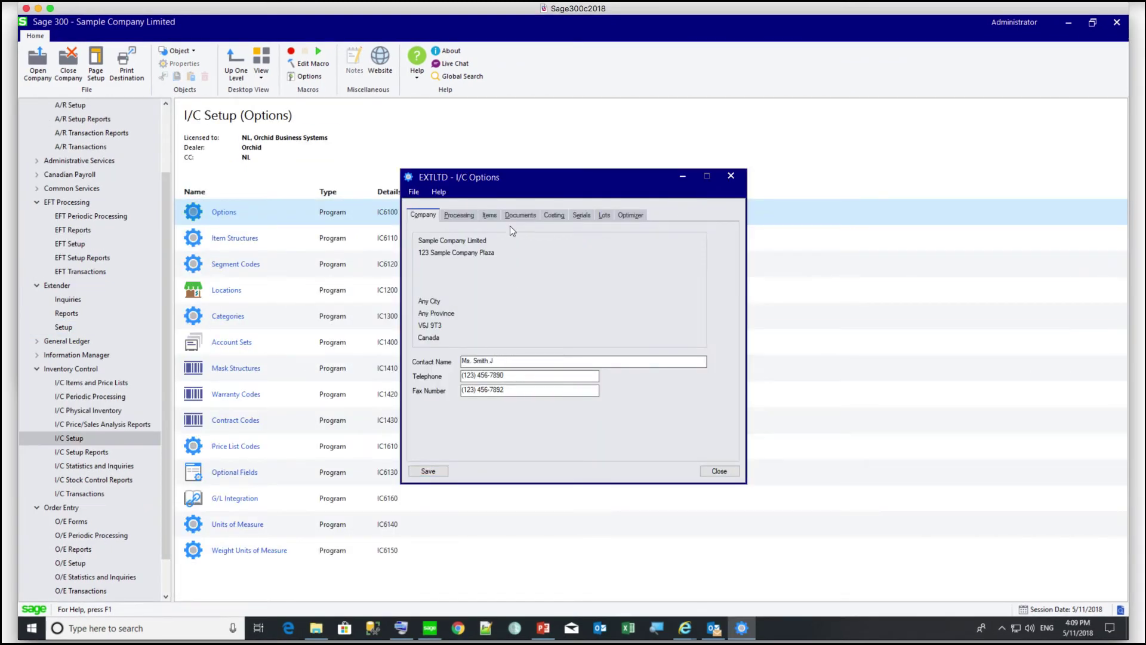
{"action": "left_click", "coordinate": [517, 218]}
{"action": "left_click", "coordinate": [489, 215]}
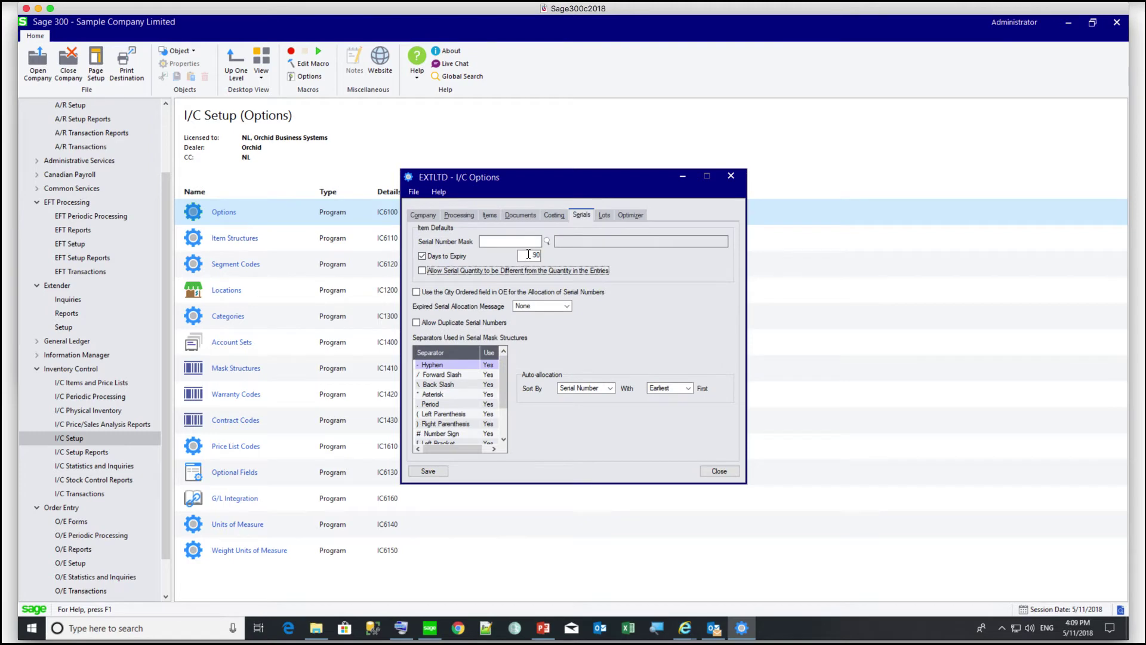
{"action": "left_click", "coordinate": [459, 217]}
{"action": "left_click", "coordinate": [490, 215]}
{"action": "left_click", "coordinate": [518, 233]}
{"action": "double_click", "coordinate": [107, 189]}
{"action": "left_click", "coordinate": [429, 471]}
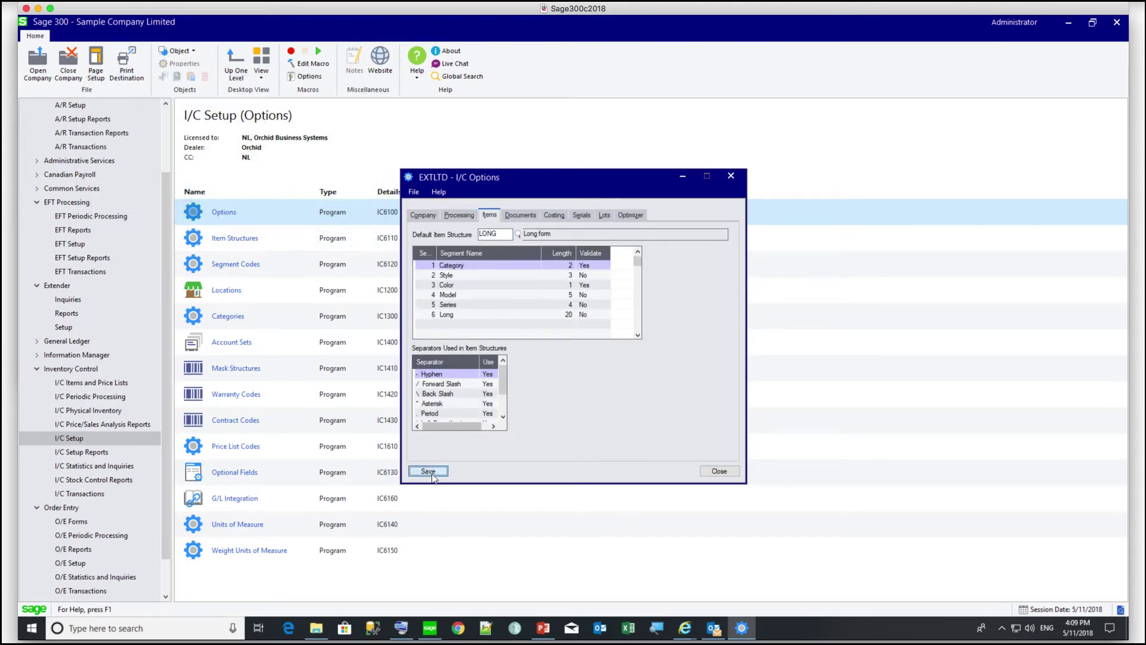
- Save the I/C Options changes and open the Extender Log inquiry
{"action": "left_click", "coordinate": [726, 472]}
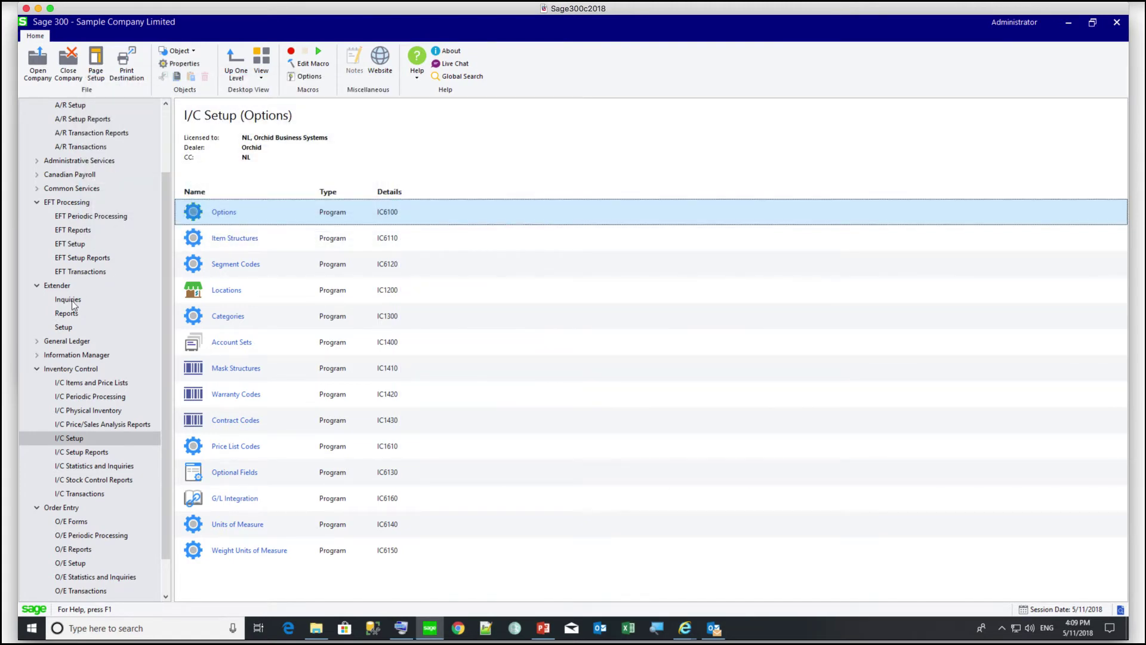
{"action": "left_click", "coordinate": [71, 301]}
{"action": "left_click", "coordinate": [216, 210]}
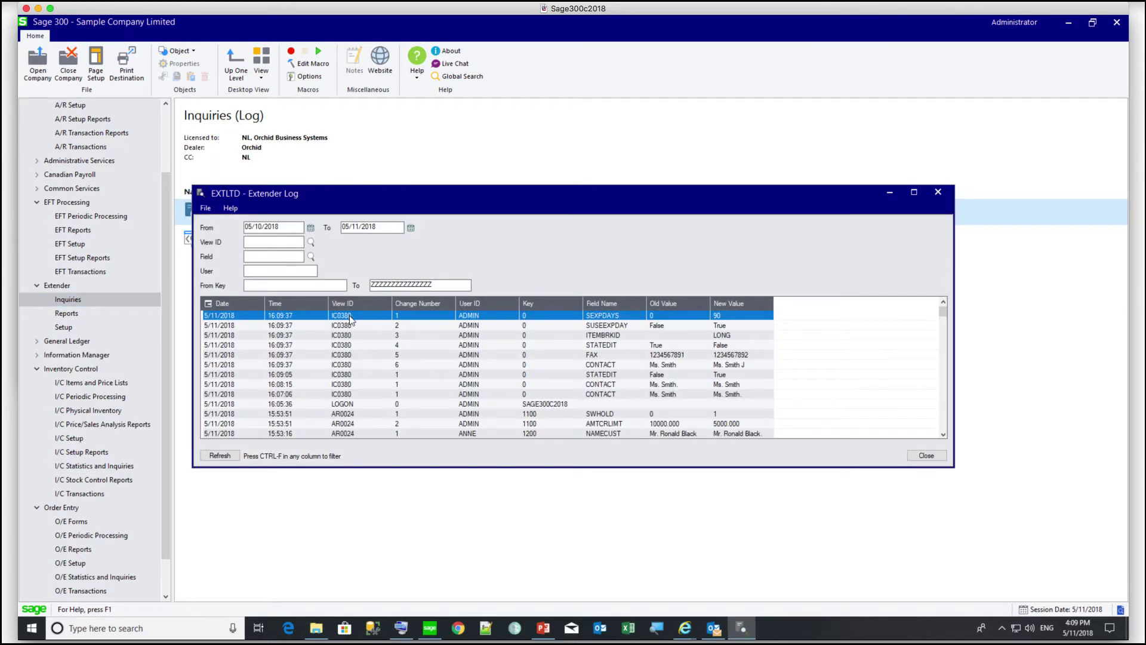
- Filter the Extender Log by View ID so only IC0380 changes are shown
{"action": "key", "text": "ctrl+f"}
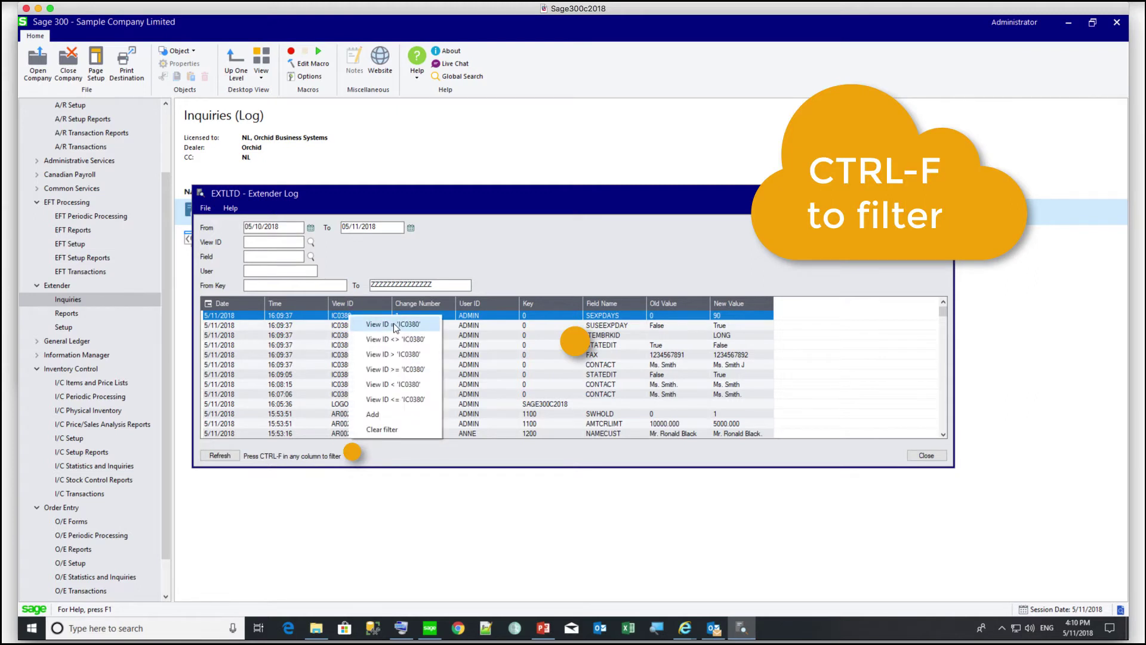
{"action": "left_click", "coordinate": [393, 324]}
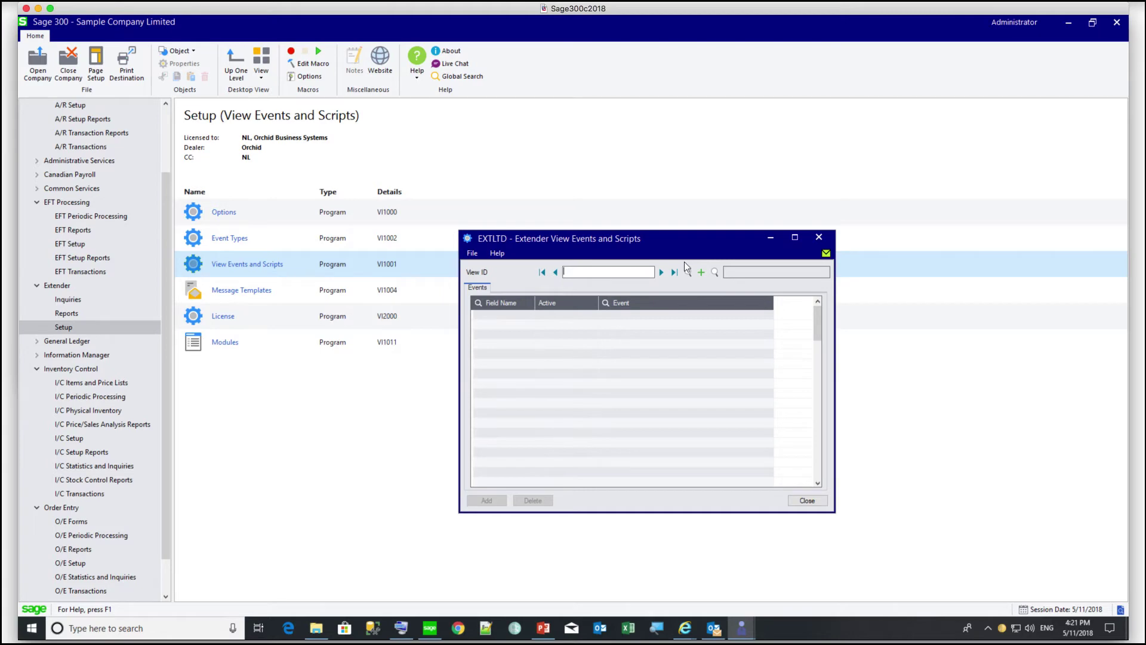
- Load the EL0001 Bank Detail view by filtering all views for 'bank'
{"action": "left_click", "coordinate": [715, 273]}
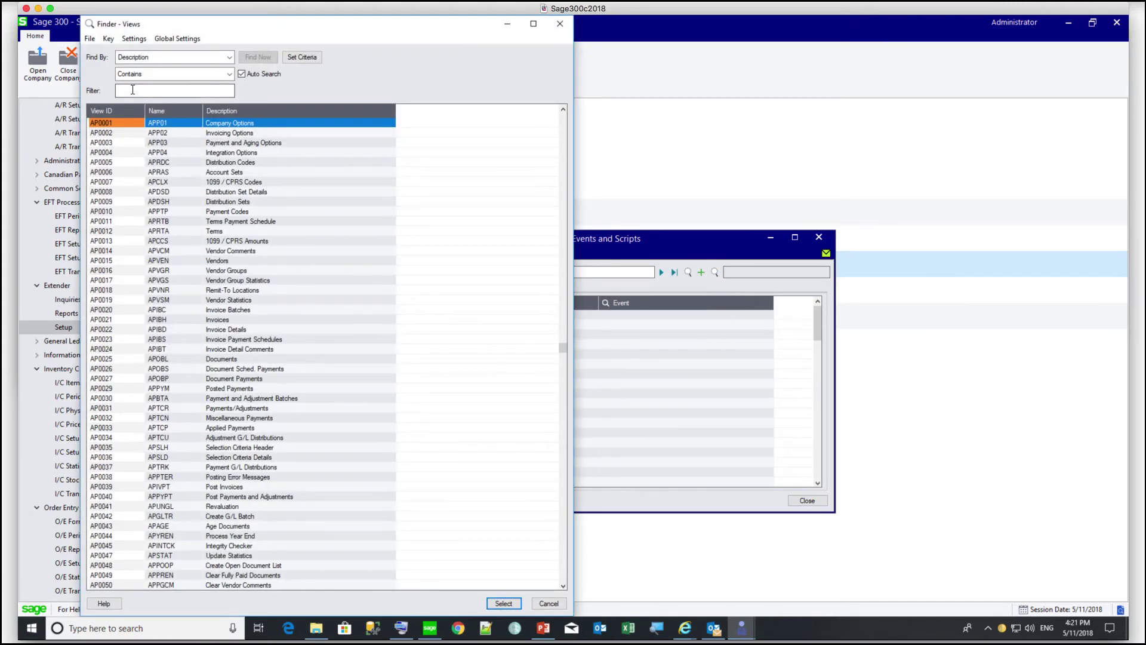
{"action": "left_click", "coordinate": [133, 89]}
{"action": "type", "text": "bank"}
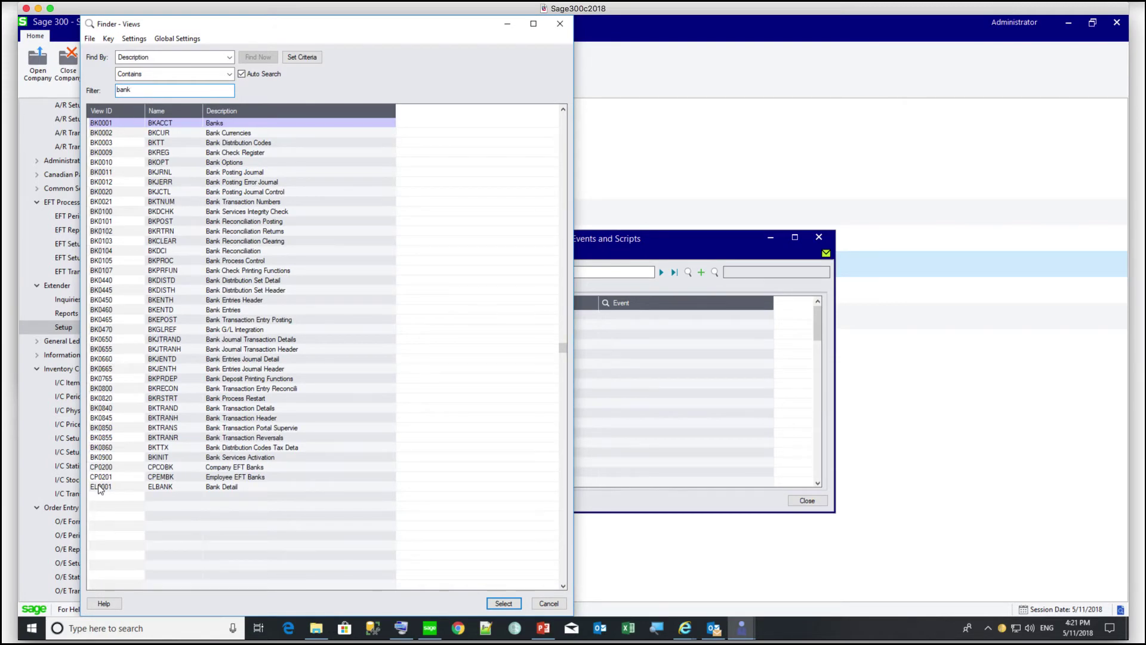
{"action": "double_click", "coordinate": [99, 488]}
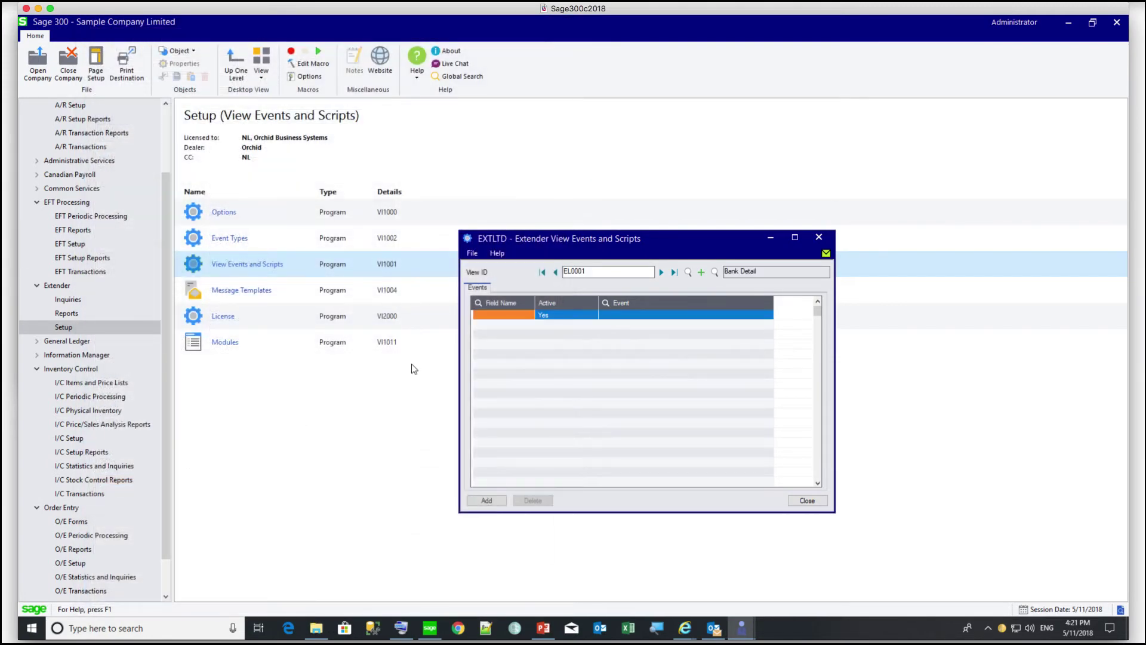
- Add a <UPSERT> event row with the LOGCOMBINE event
{"action": "double_click", "coordinate": [524, 314]}
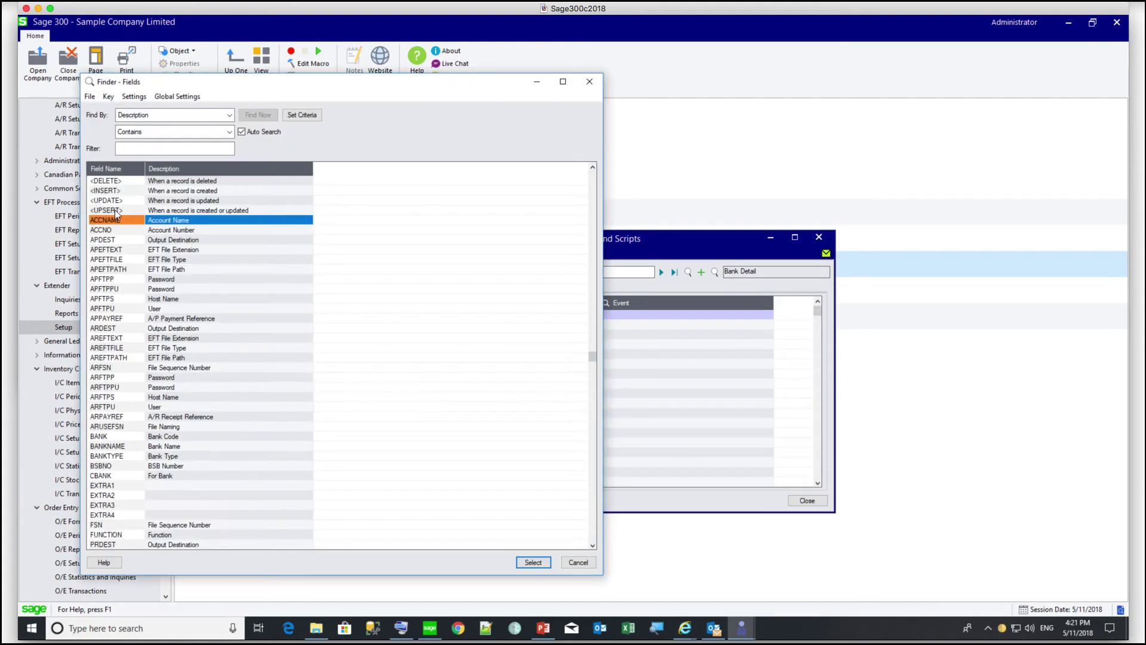
{"action": "double_click", "coordinate": [116, 212]}
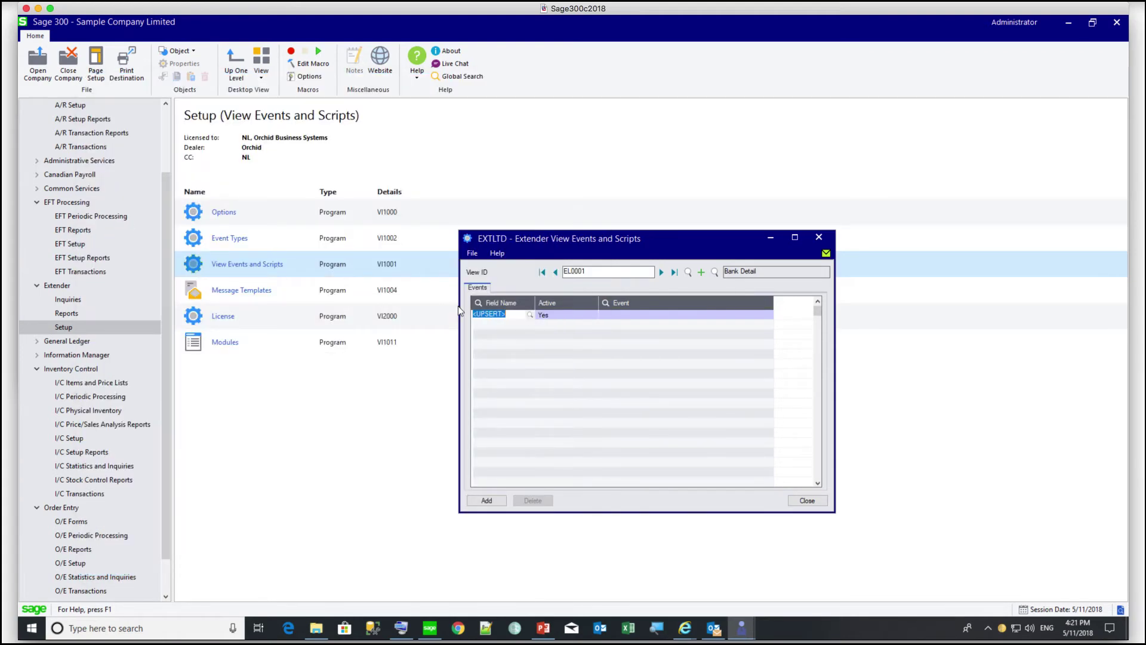
{"action": "left_click", "coordinate": [621, 314]}
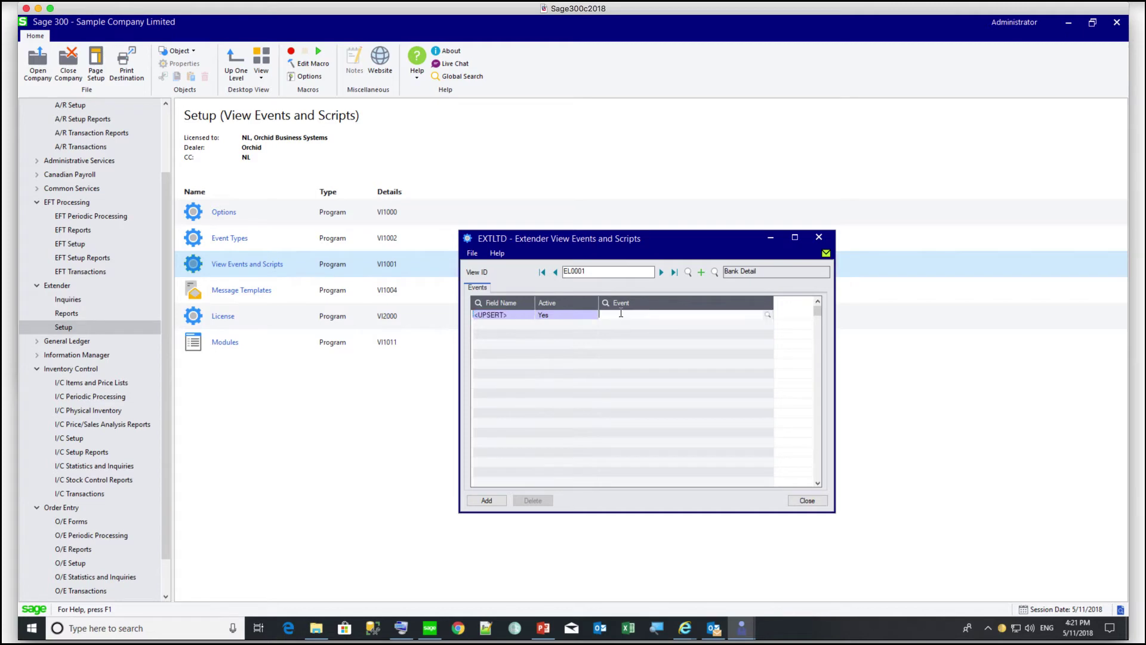
{"action": "left_click", "coordinate": [767, 315]}
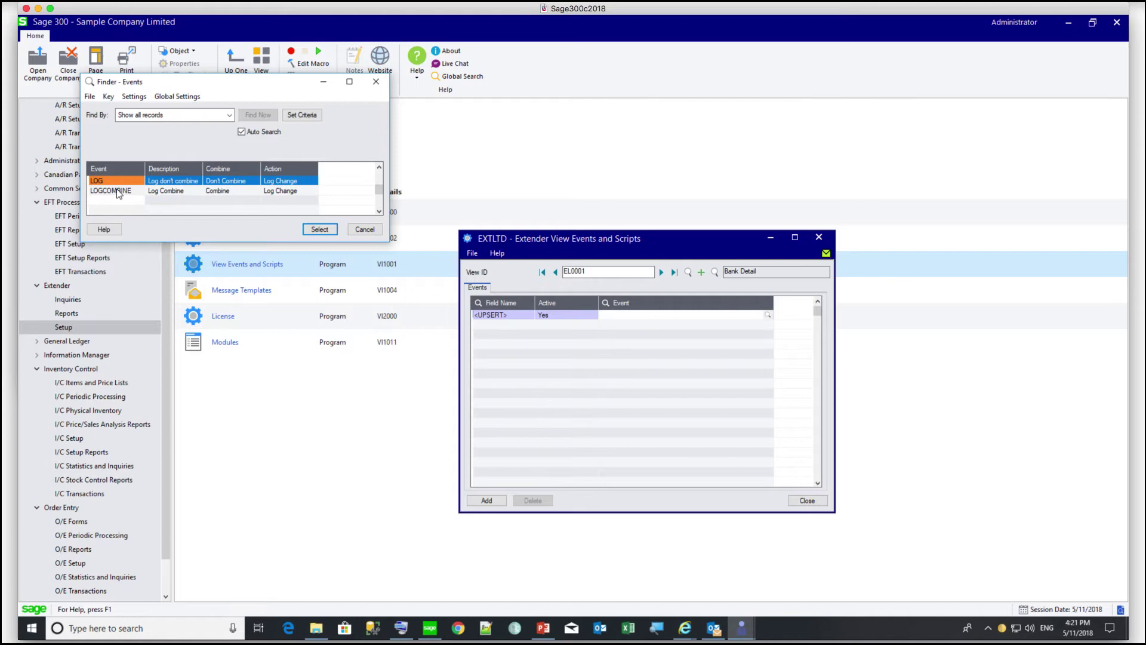
{"action": "left_click", "coordinate": [118, 191]}
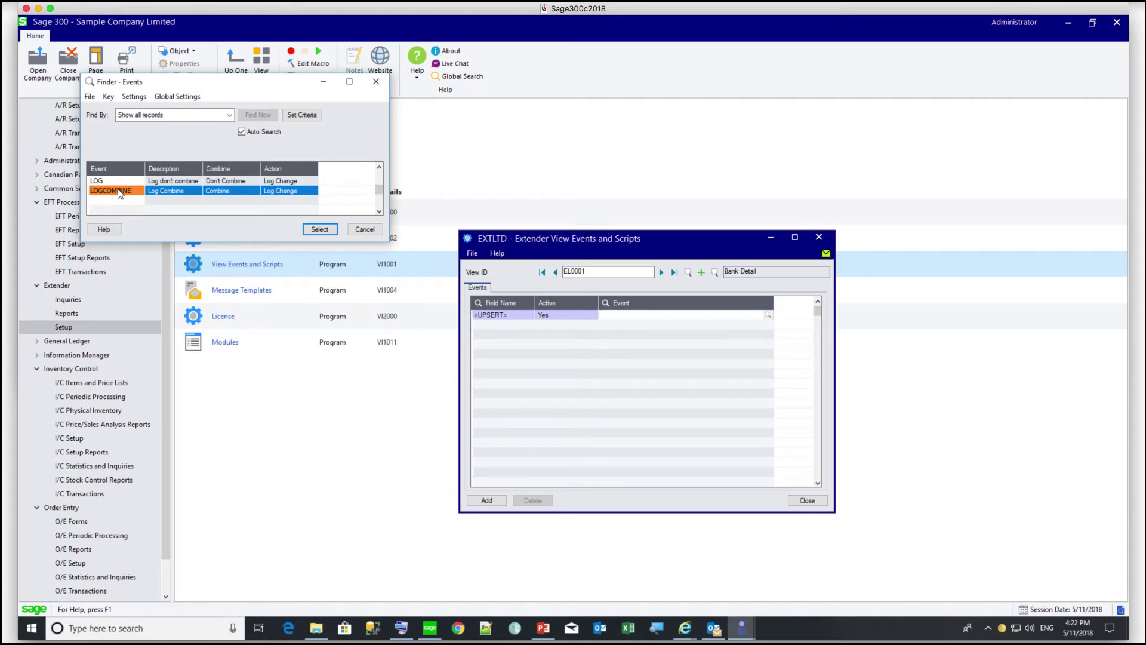
{"action": "double_click", "coordinate": [119, 193]}
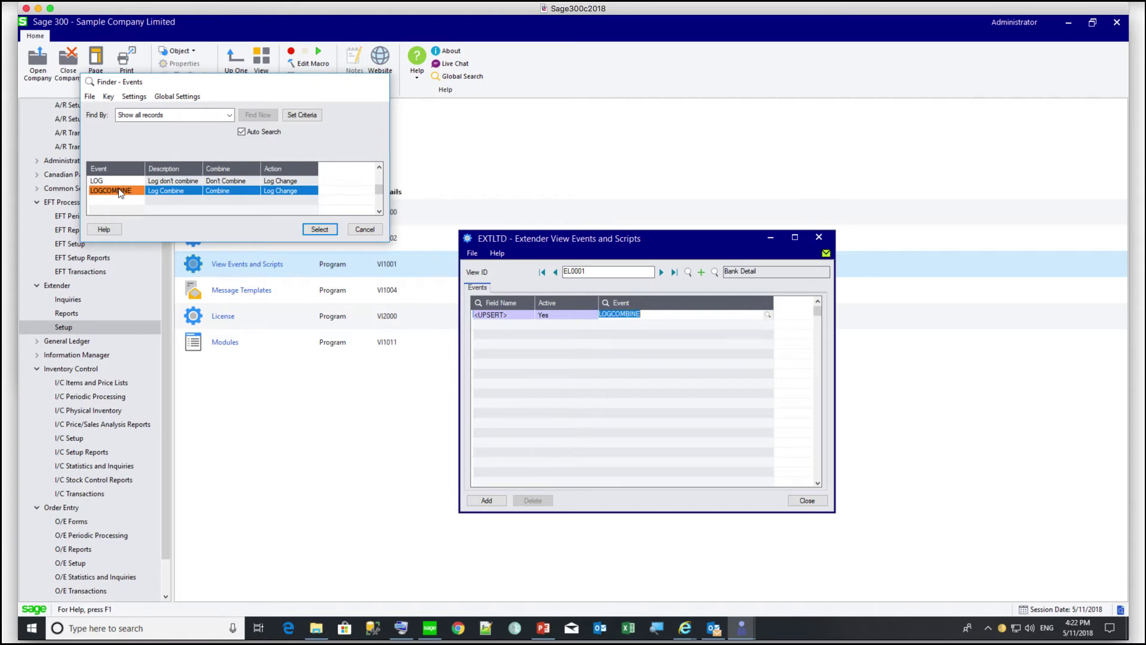
{"action": "left_click", "coordinate": [496, 325]}
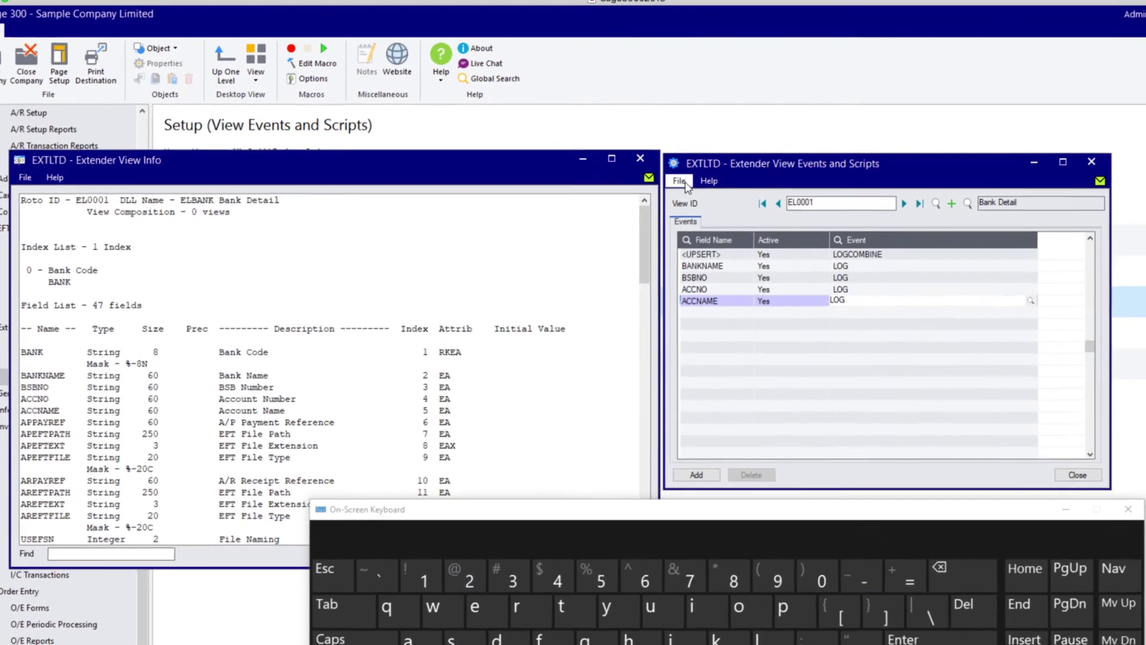
- Show the Bank Detail view's field list via View Info and enlarge it
{"action": "left_click", "coordinate": [685, 182]}
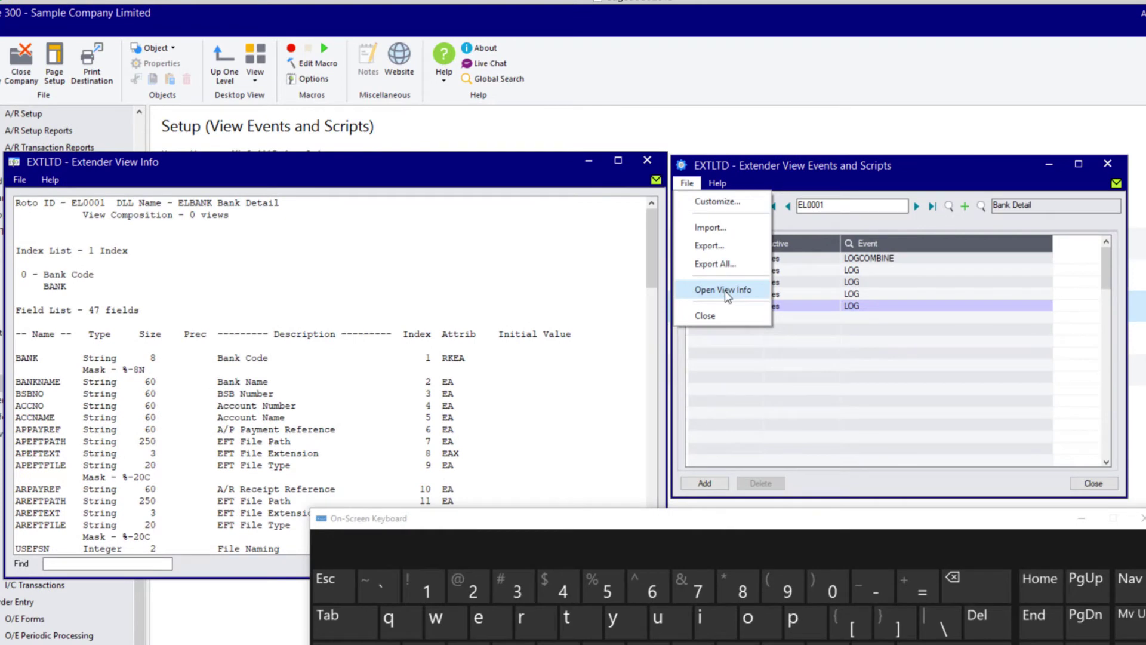
{"action": "left_click", "coordinate": [446, 266]}
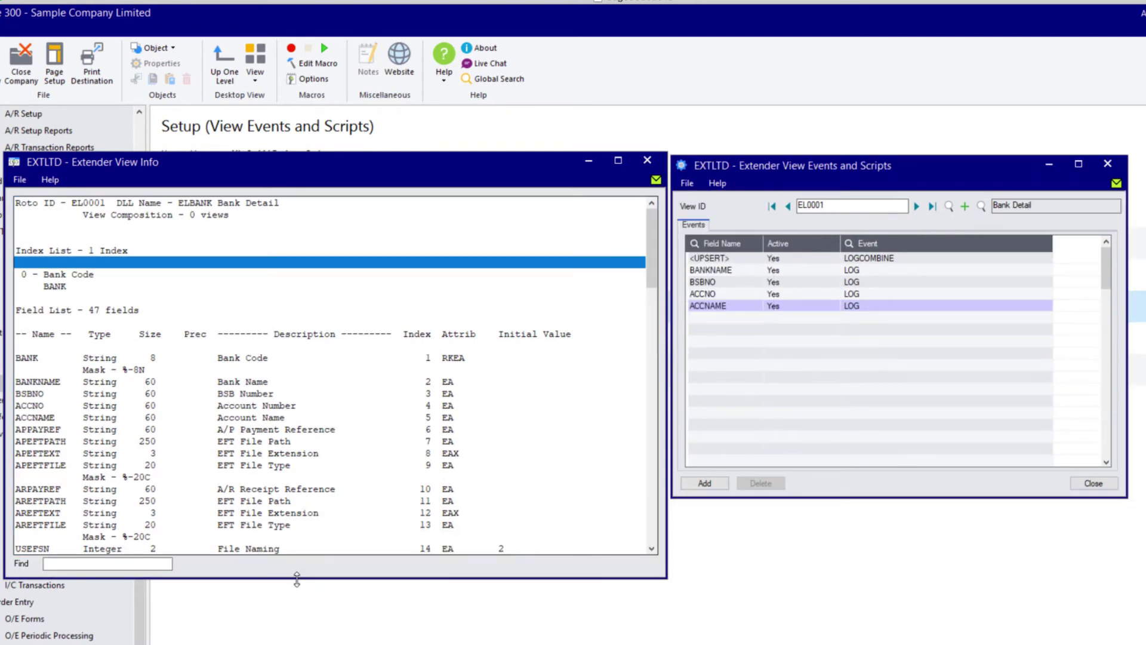
{"action": "left_click_drag", "start_coordinate": [298, 578], "coordinate": [299, 644]}
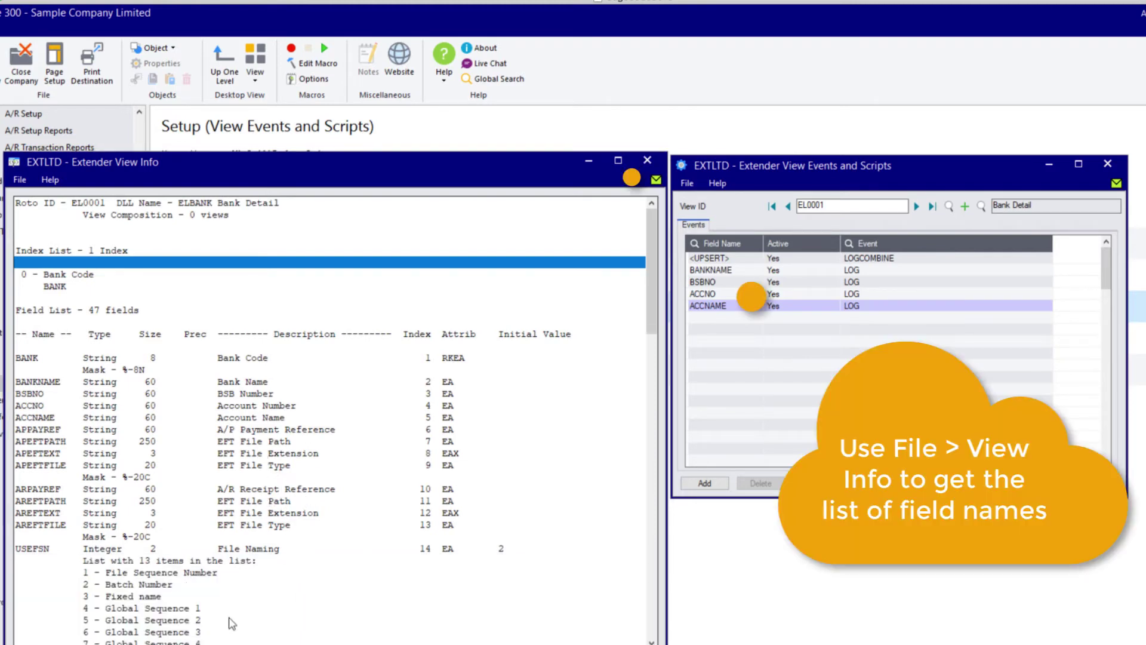
- Edit the BANKNAME event row and add another event row
{"action": "left_click", "coordinate": [714, 271]}
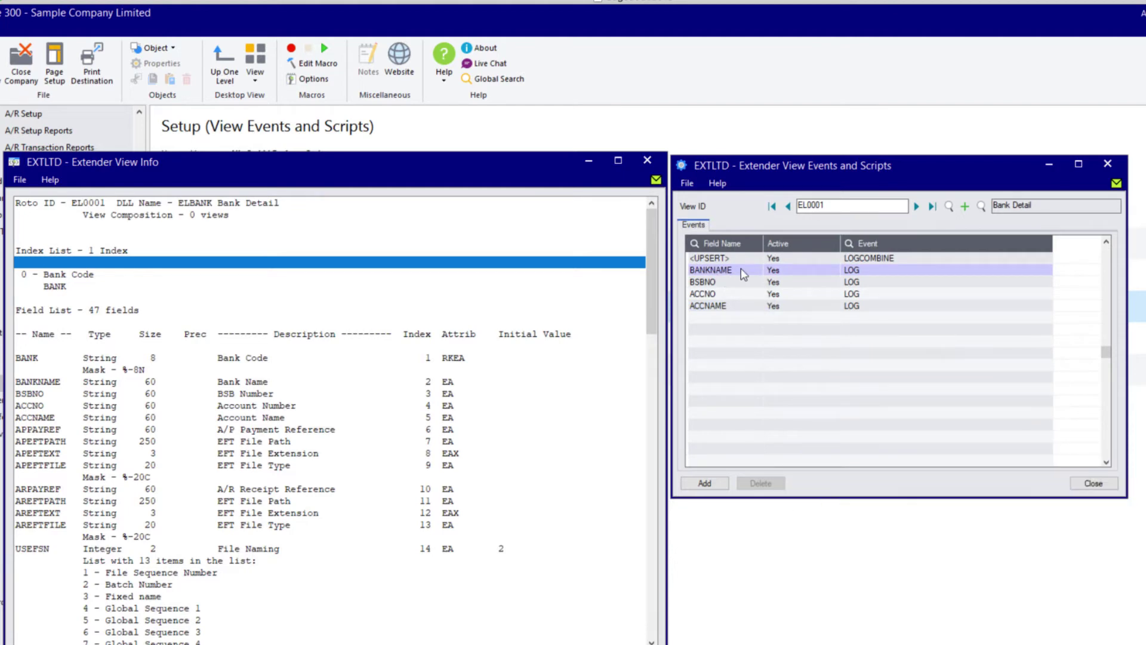
{"action": "left_click", "coordinate": [742, 270]}
{"action": "left_click", "coordinate": [747, 270]}
{"action": "left_click", "coordinate": [714, 484]}
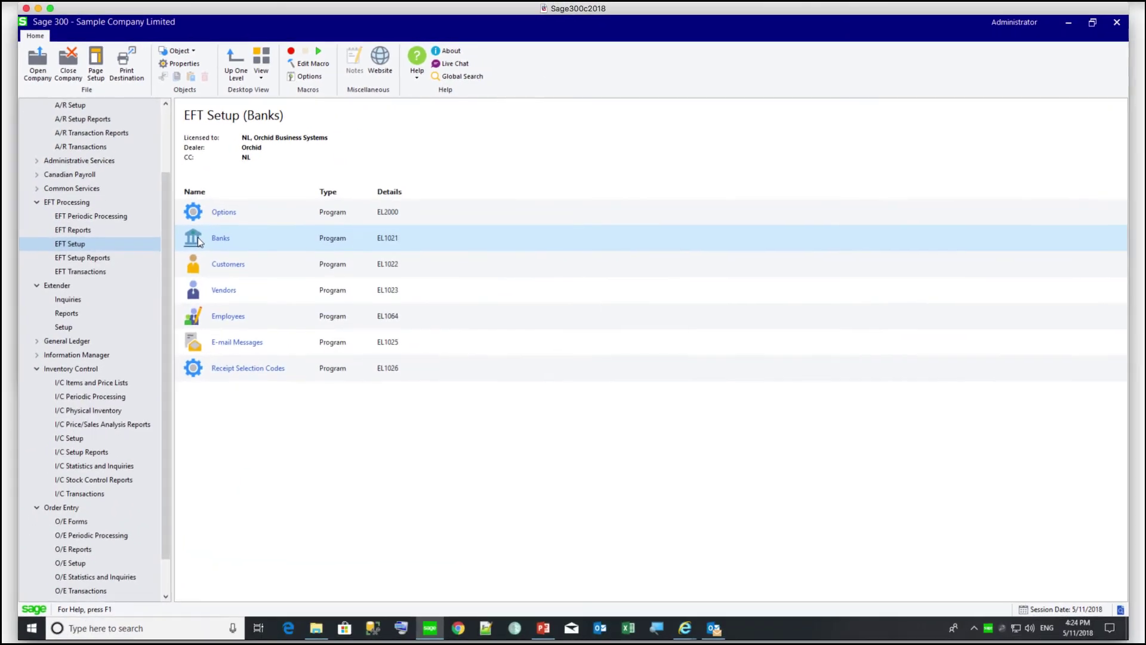
- Append 555 to the CCB bank's account number and view that field's change log
{"action": "double_click", "coordinate": [198, 238]}
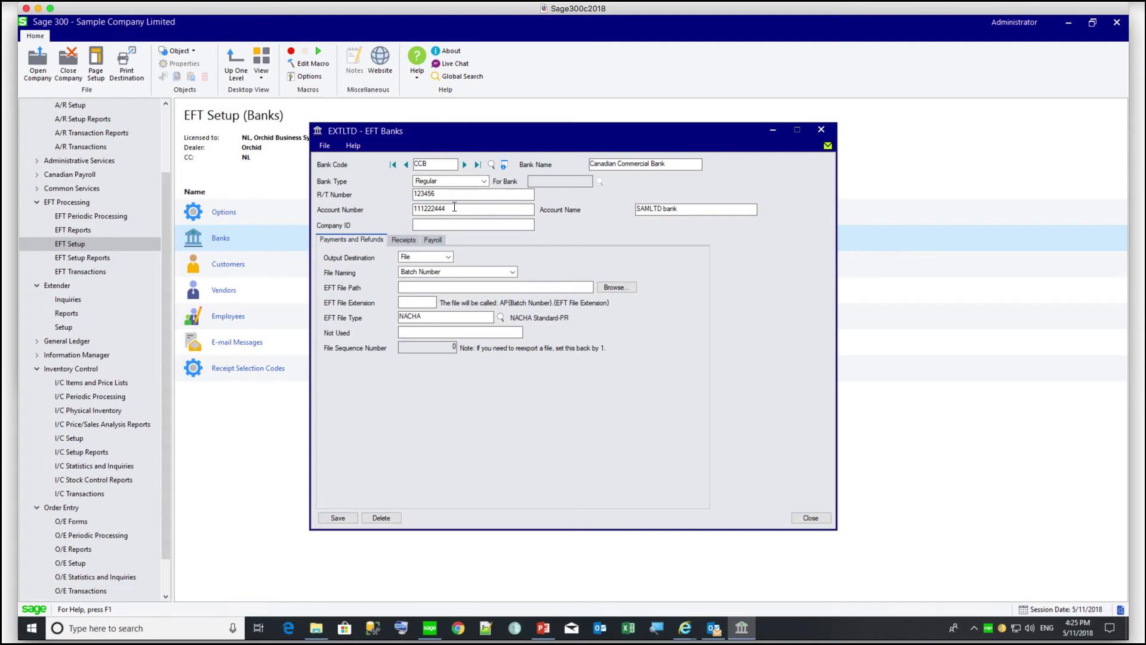
{"action": "type", "text": "555"}
{"action": "key", "text": "Tab"}
{"action": "left_click", "coordinate": [406, 286]}
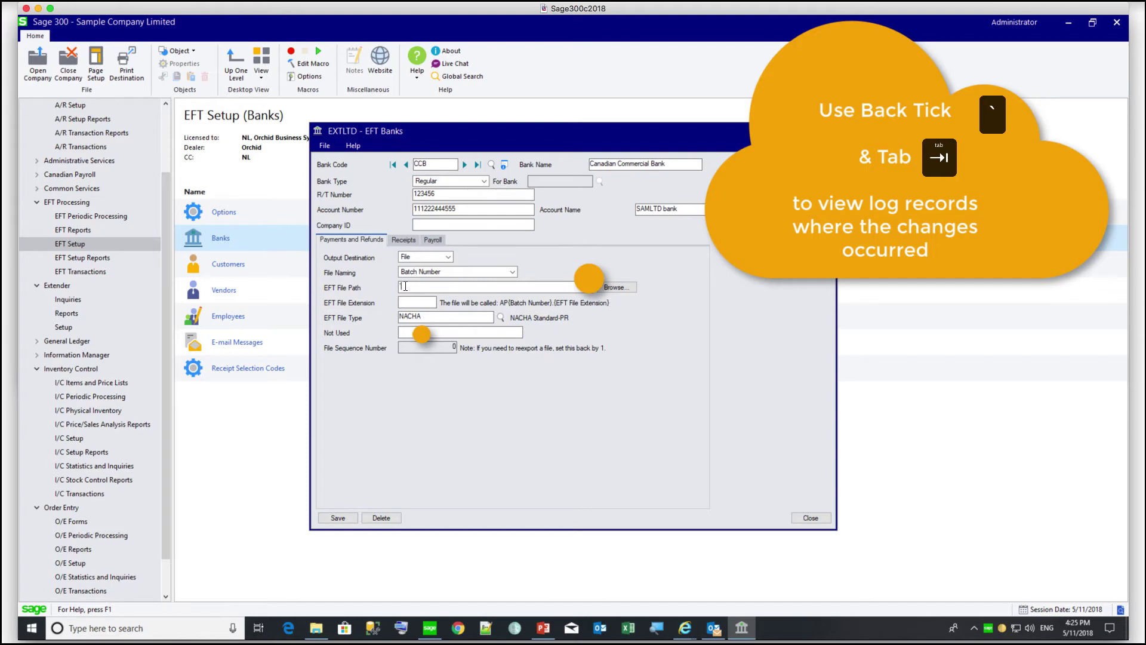
{"action": "key", "text": "grave"}
{"action": "key", "text": "Tab"}
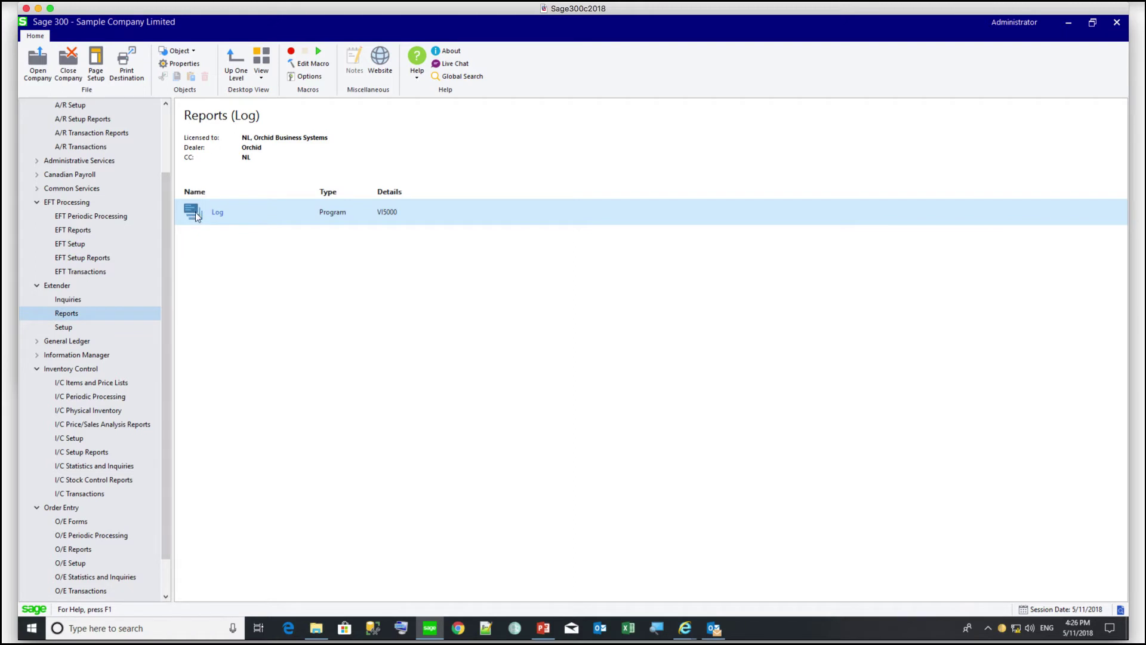
- Print the Extender Log report, then reveal the Email Event slide points
{"action": "double_click", "coordinate": [195, 213]}
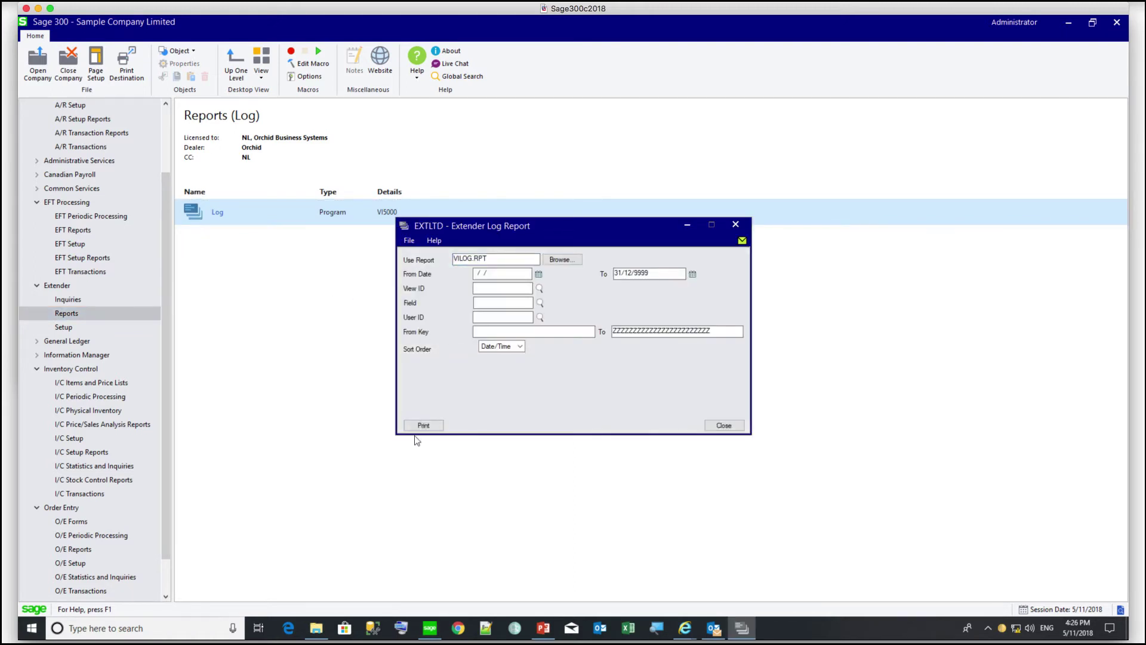
{"action": "left_click", "coordinate": [419, 426]}
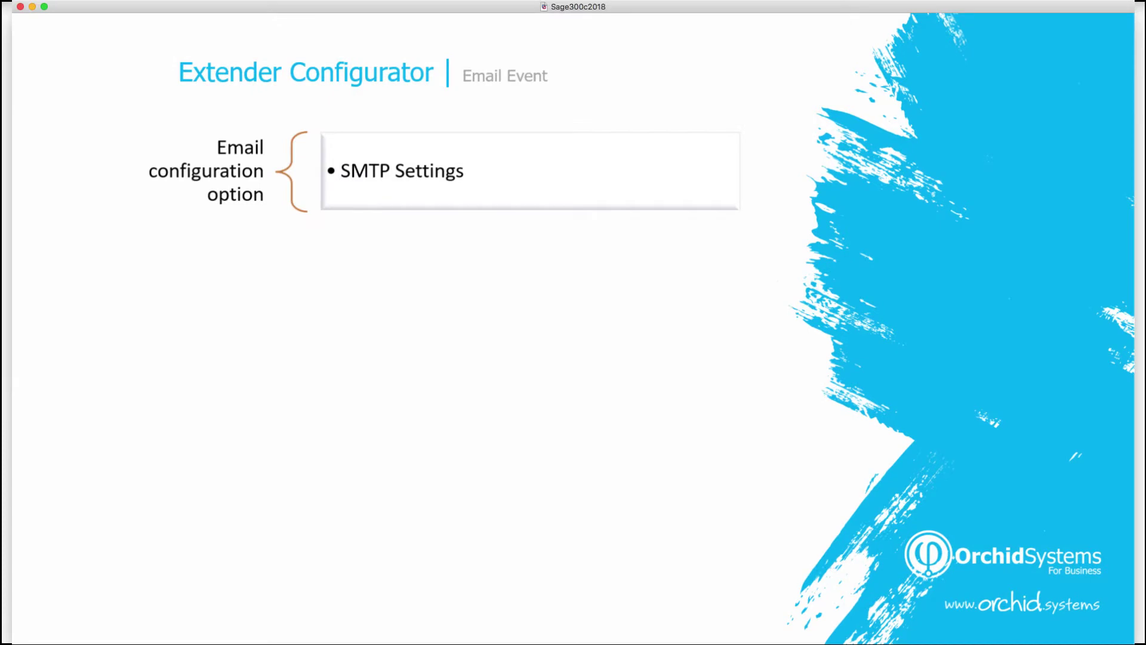
{"action": "key", "text": "Right"}
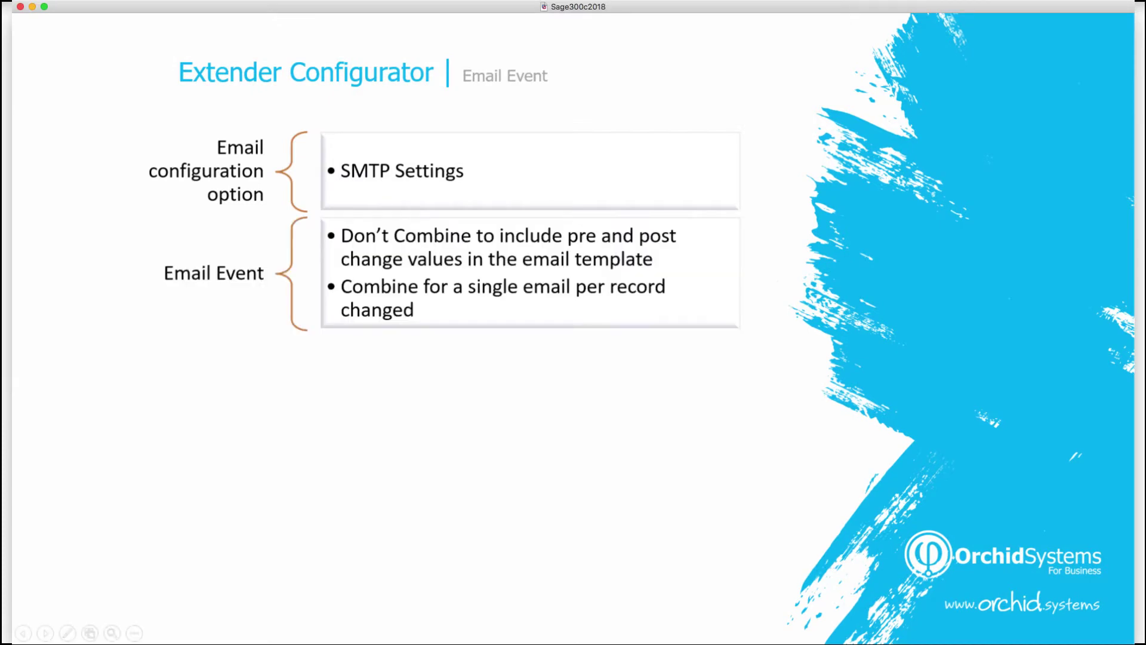
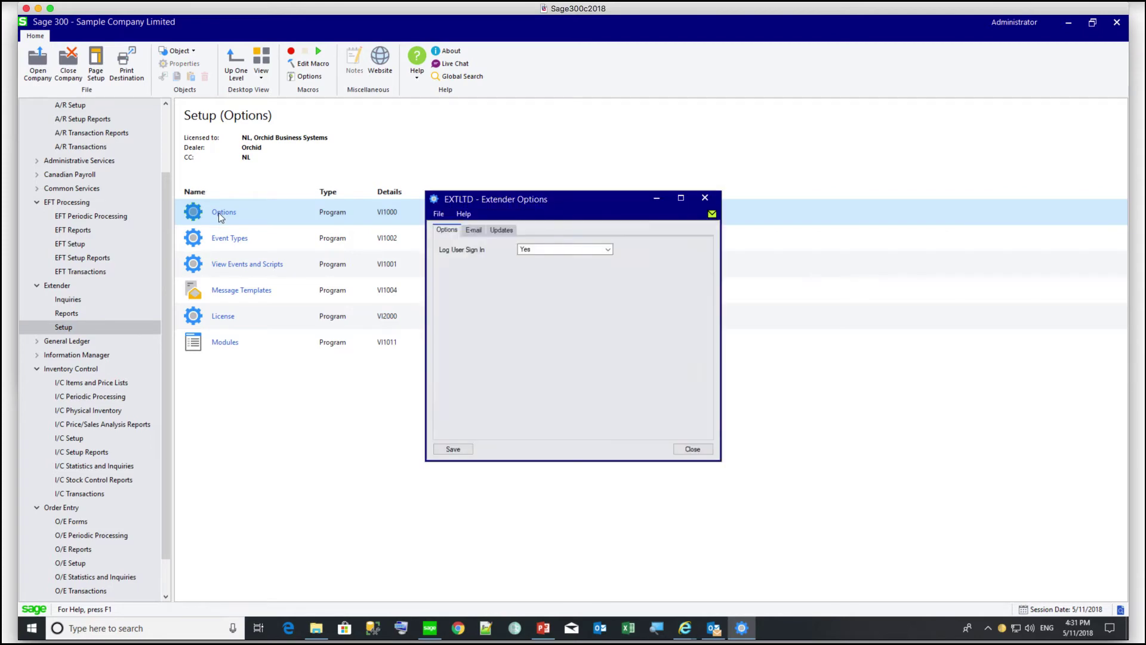
- Send a test email from the Extender E-mail settings to the pasted recipient address
{"action": "left_click", "coordinate": [475, 230]}
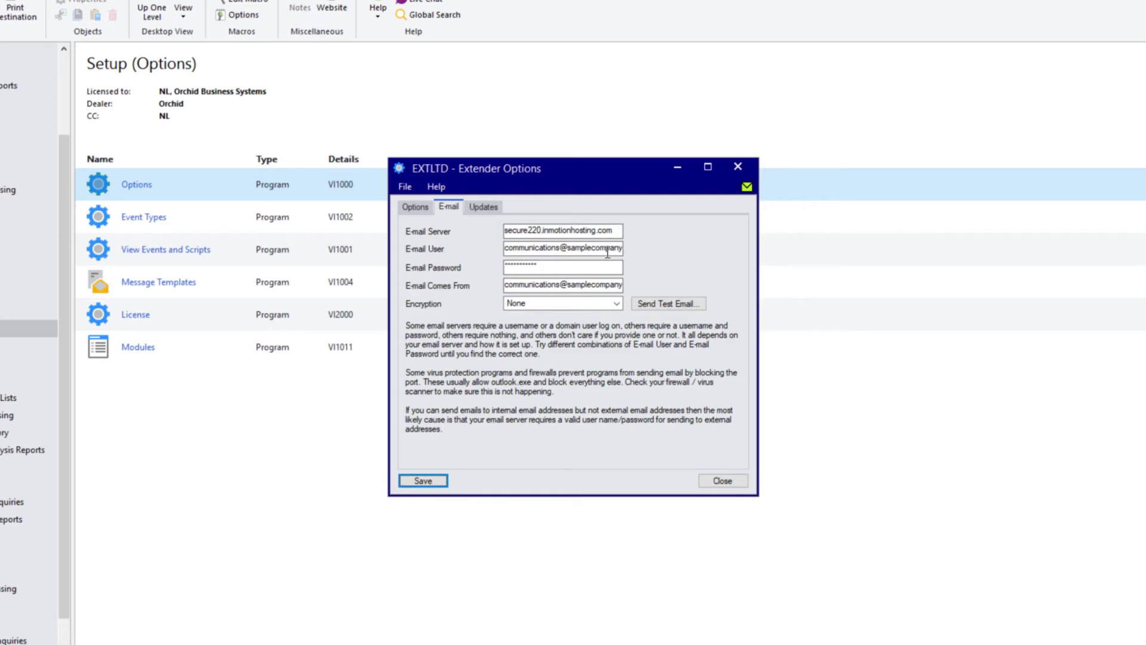
{"action": "left_click", "coordinate": [647, 303]}
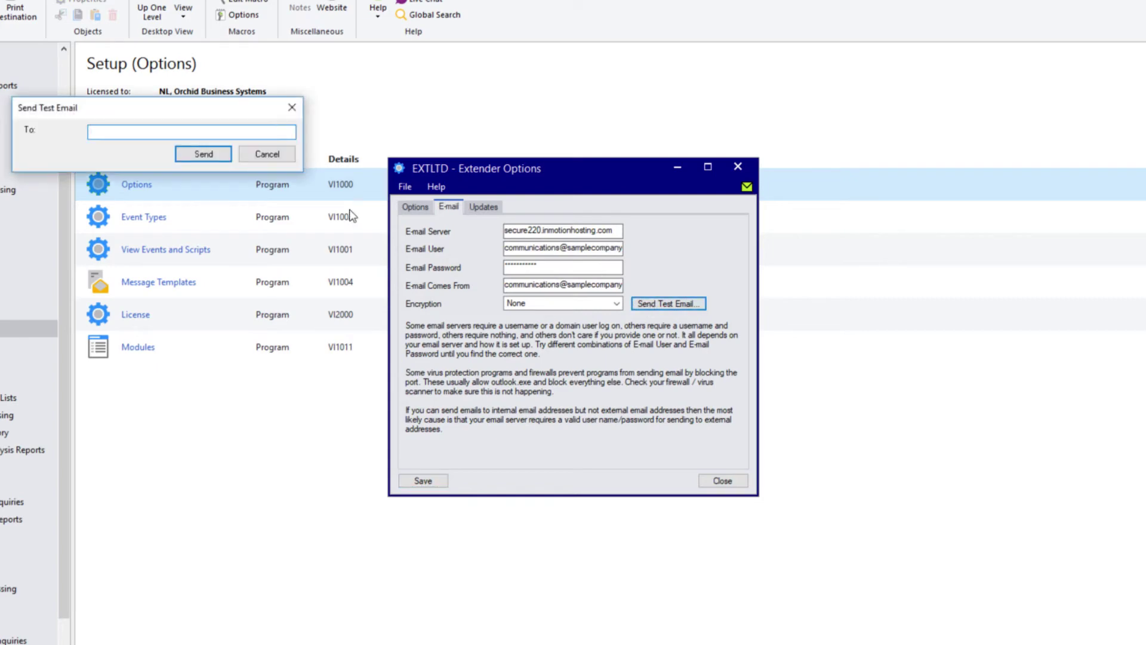
{"action": "key", "text": "ctrl+v"}
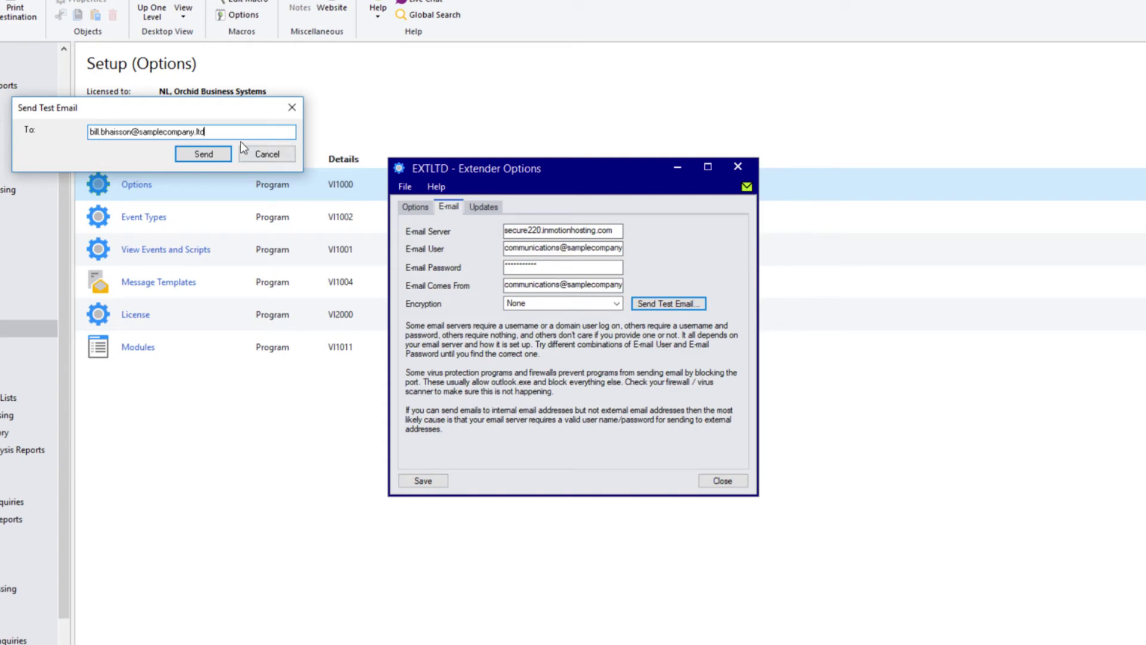
{"action": "left_click", "coordinate": [203, 154]}
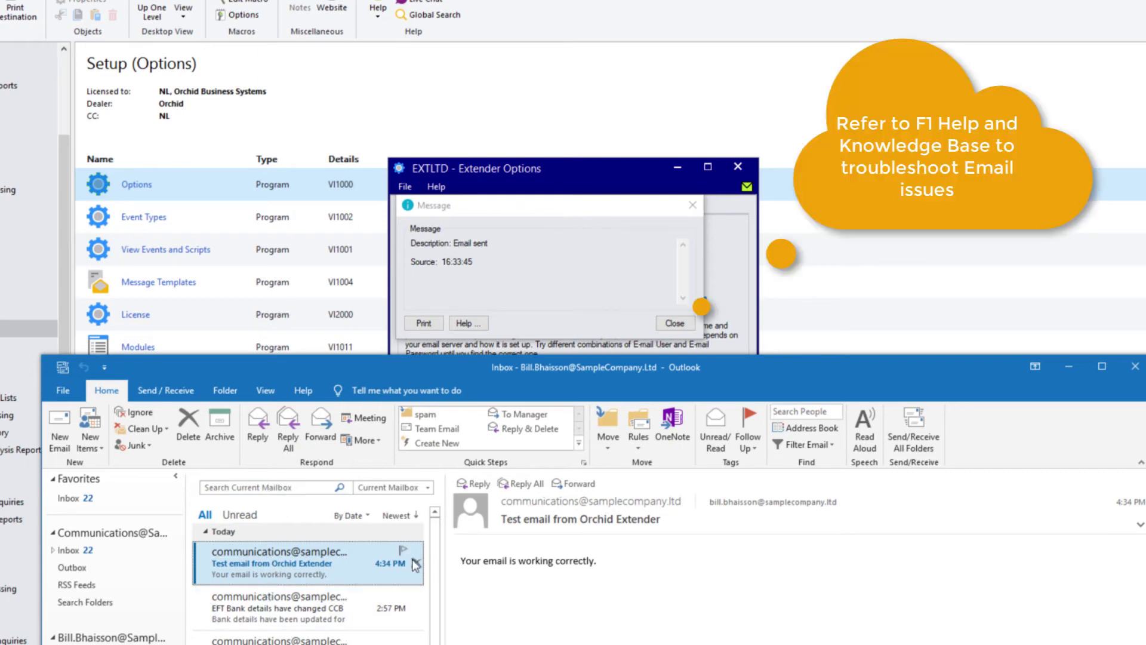
{"action": "left_click", "coordinate": [674, 323]}
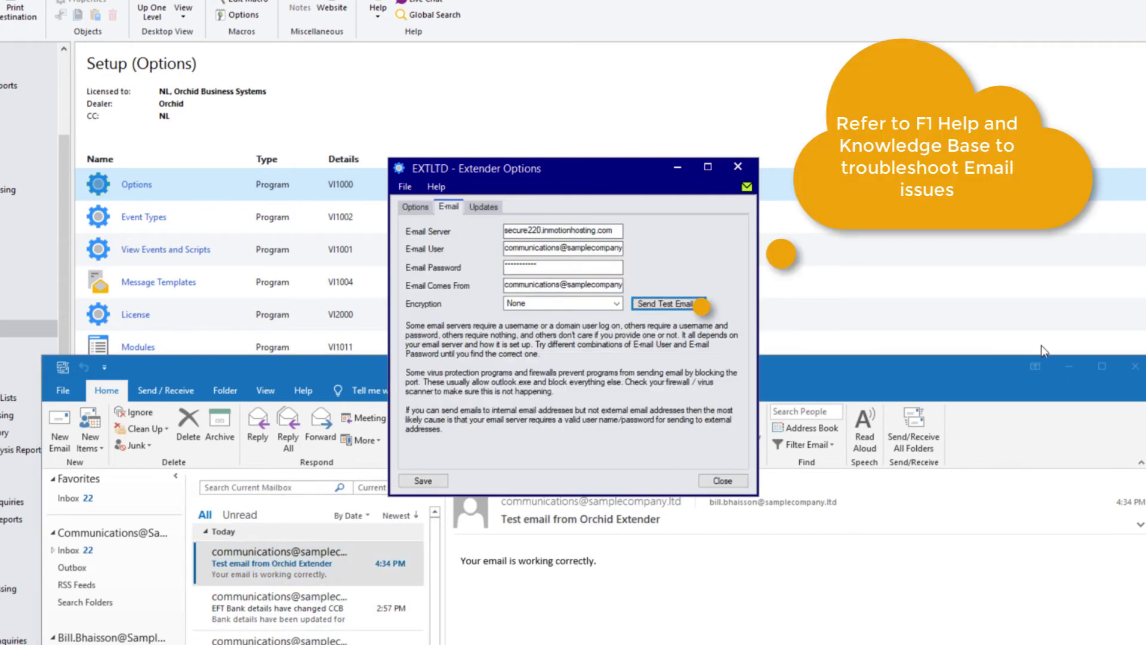
- Save the email settings and close Extender Options
{"action": "left_click", "coordinate": [1135, 366]}
{"action": "left_click", "coordinate": [421, 483]}
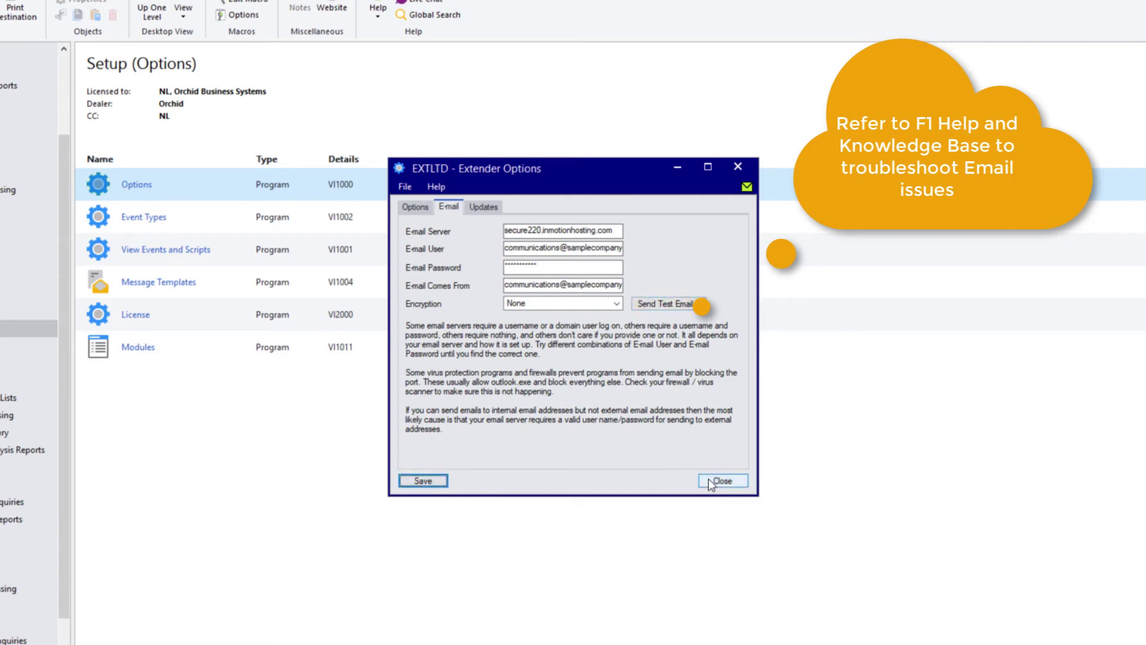
{"action": "left_click", "coordinate": [721, 481]}
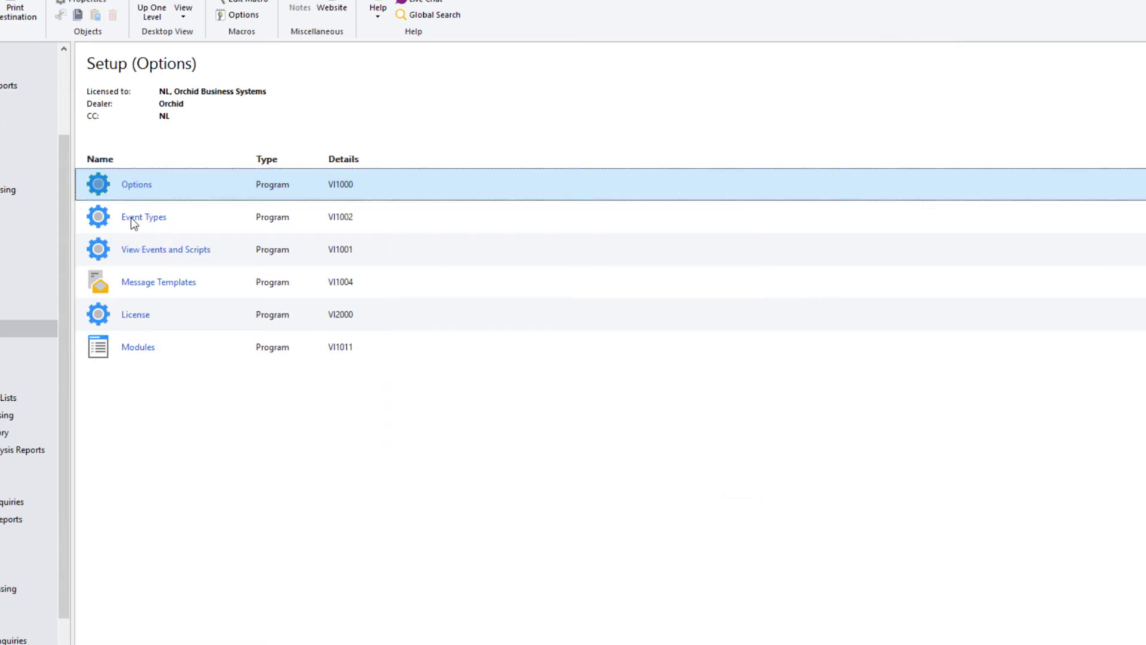
- Create event CUSTCLEMAIL, 'Customer Credit limit change Email', with action Send Email to the recipient's e-mail address
{"action": "left_click", "coordinate": [130, 217]}
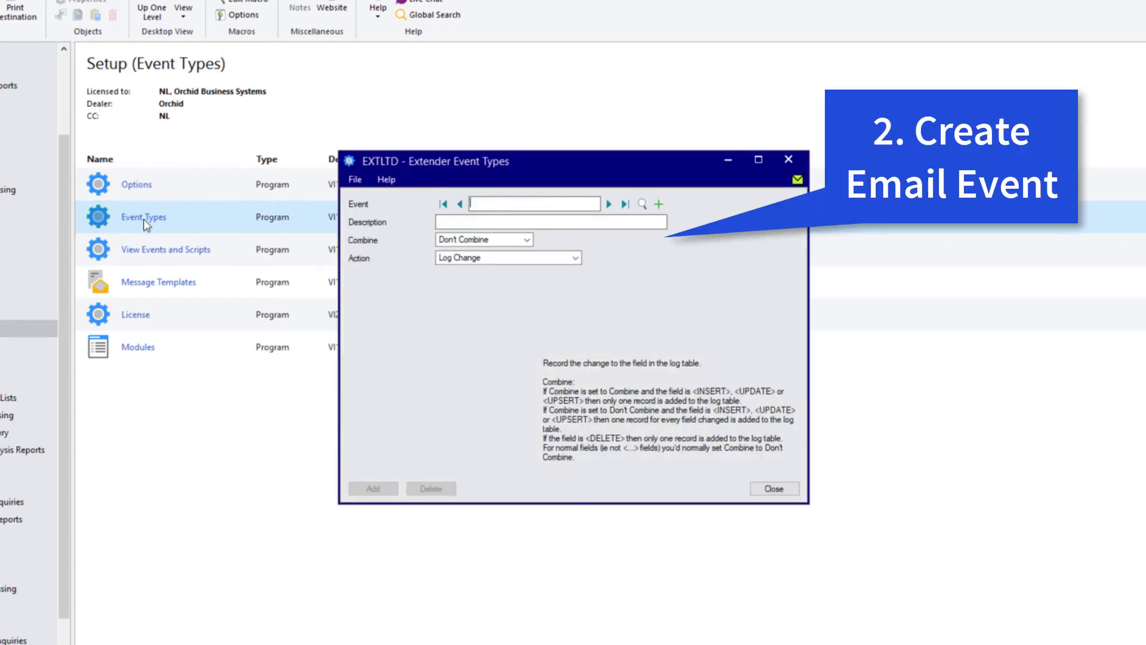
{"action": "type", "text": "CUSTCLEMAIL"}
{"action": "key", "text": "Tab"}
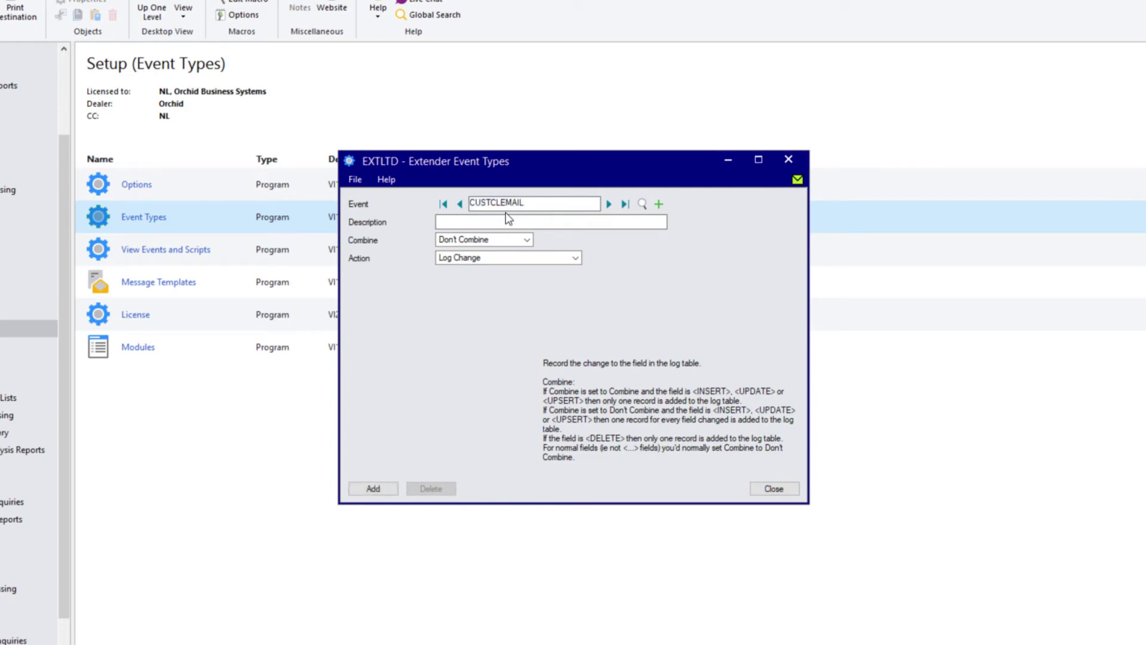
{"action": "type", "text": "Customer Credit limit change Email"}
{"action": "key", "text": "Tab"}
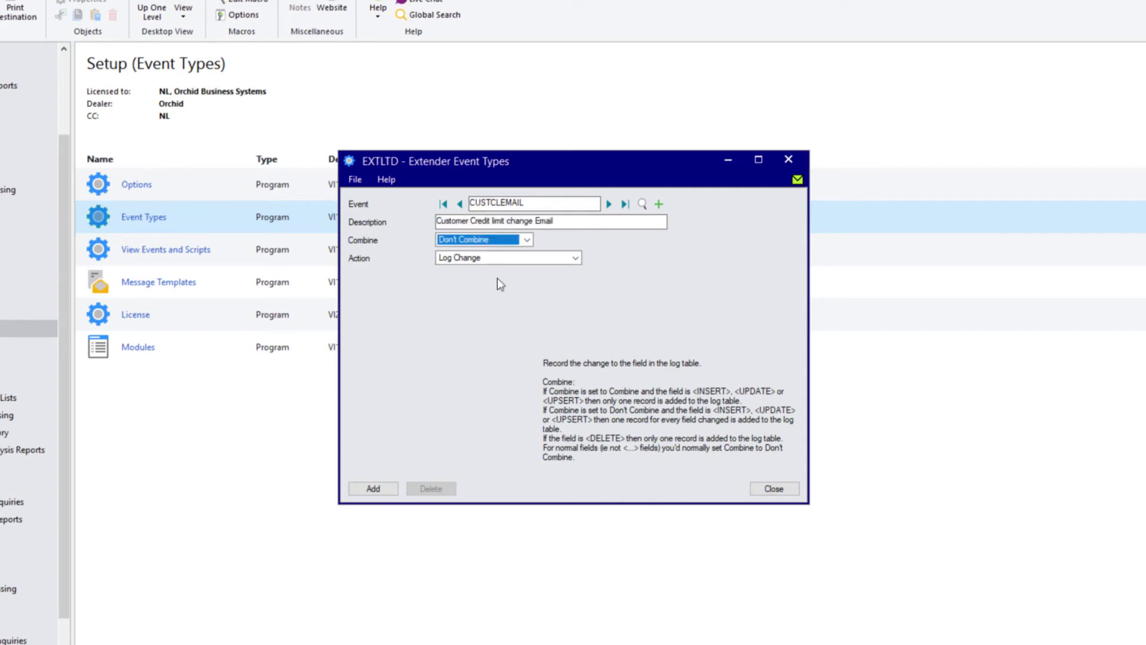
{"action": "left_click", "coordinate": [496, 257]}
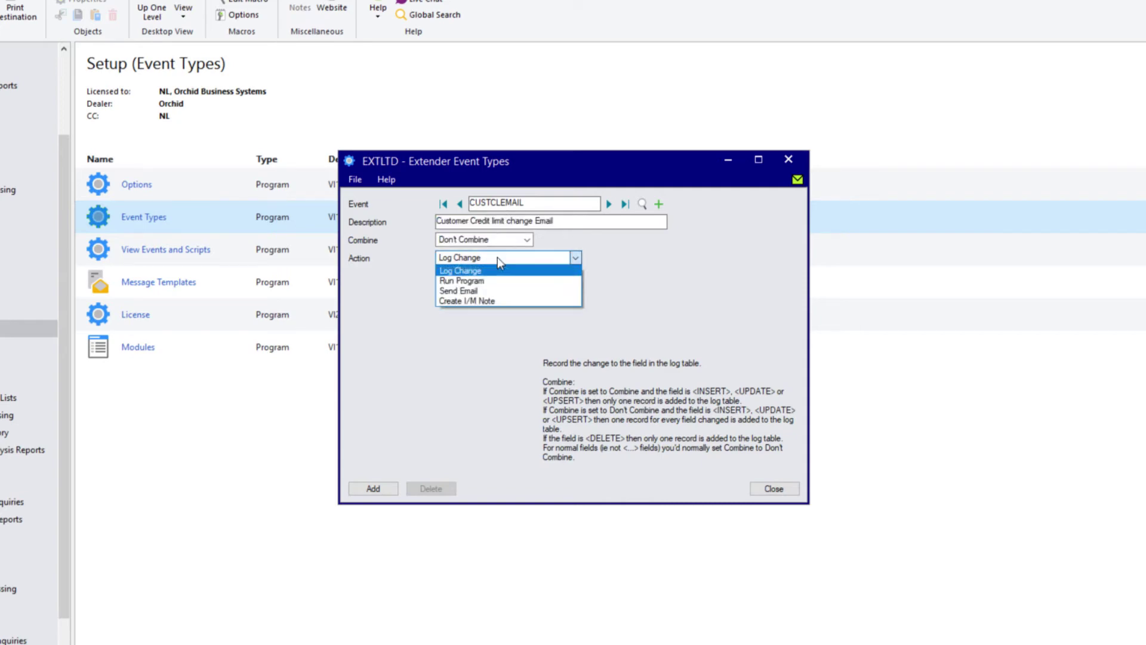
{"action": "left_click", "coordinate": [476, 292]}
{"action": "left_click", "coordinate": [468, 277]}
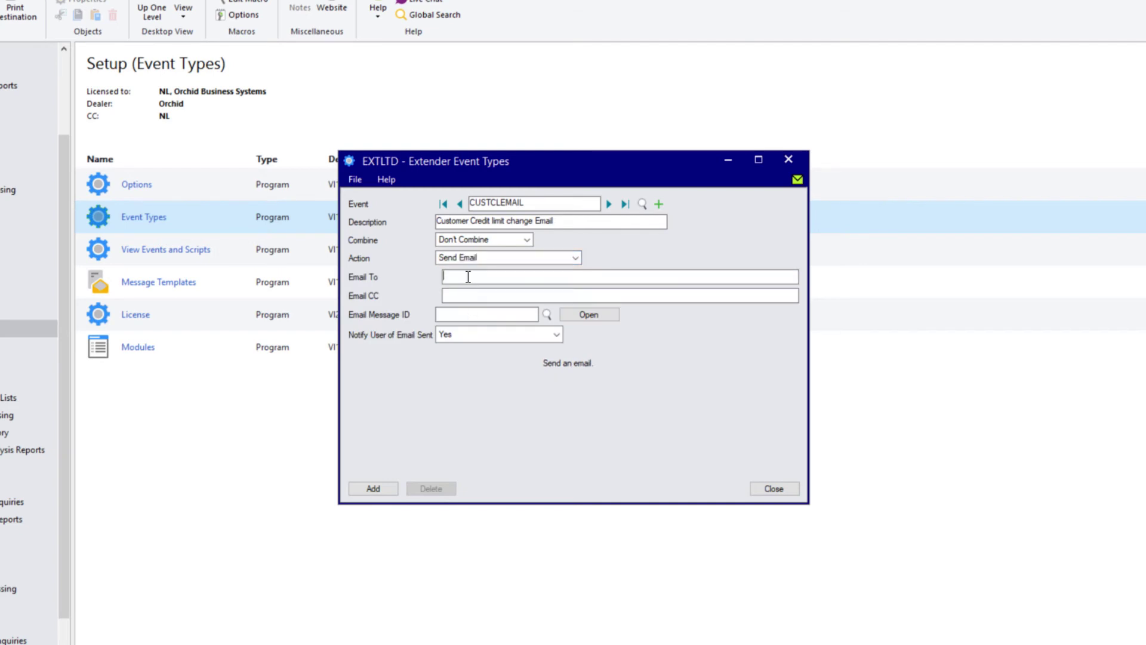
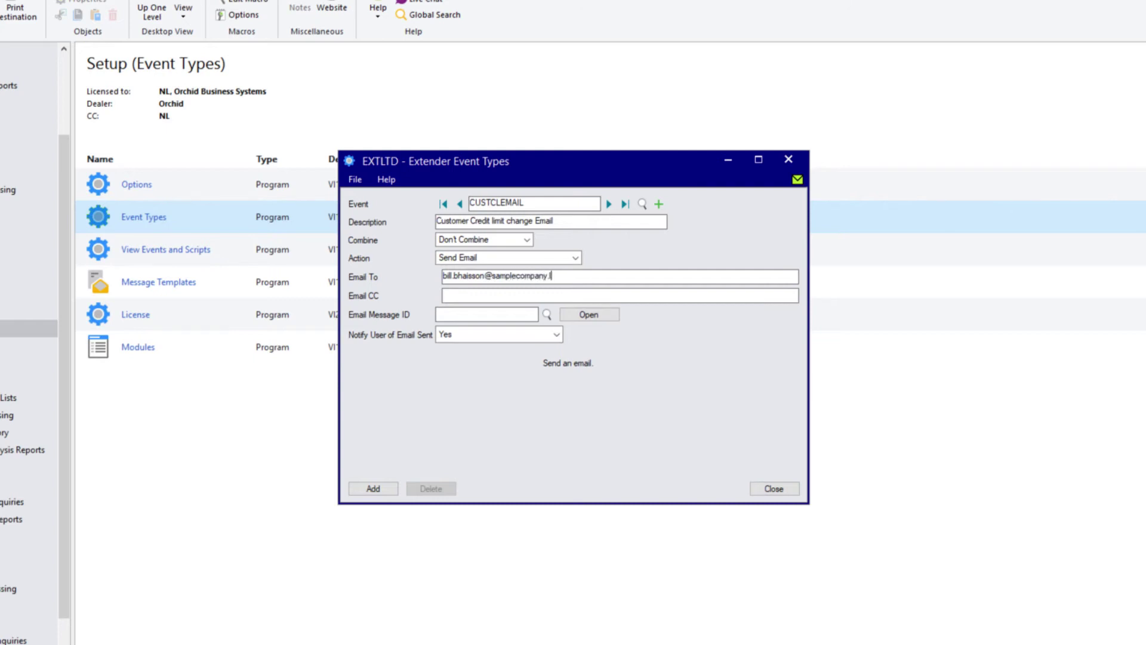
- Open the CUSTCLEMAIL message template and read the Message Template Variables help
{"action": "left_click", "coordinate": [588, 314]}
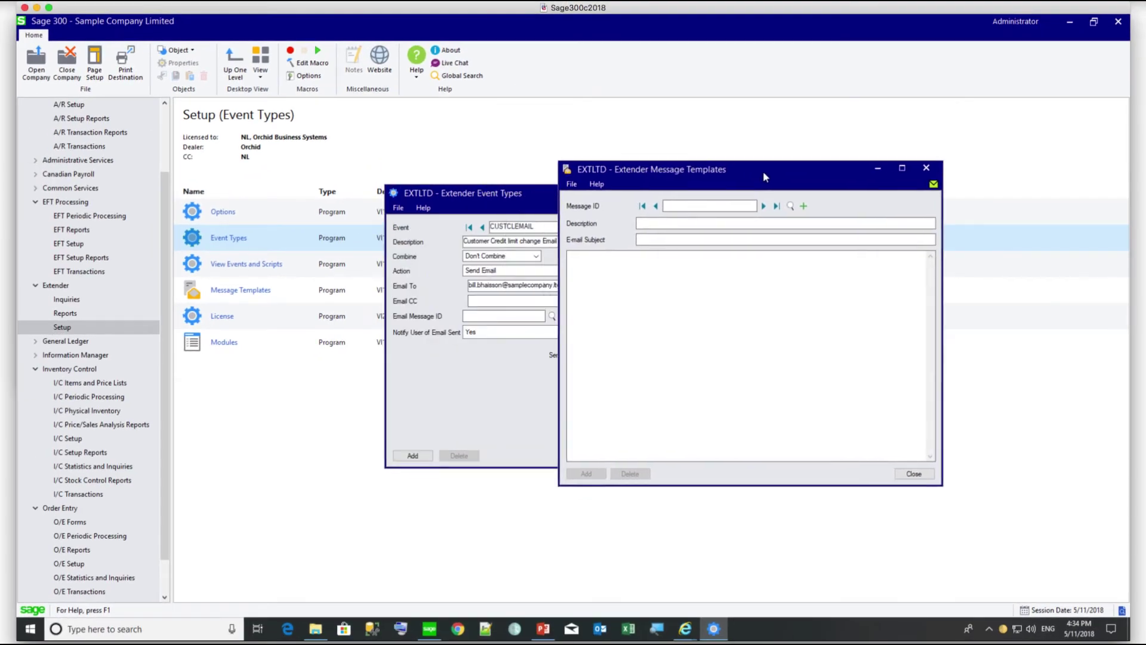
{"action": "left_click_drag", "start_coordinate": [763, 171], "coordinate": [778, 173]}
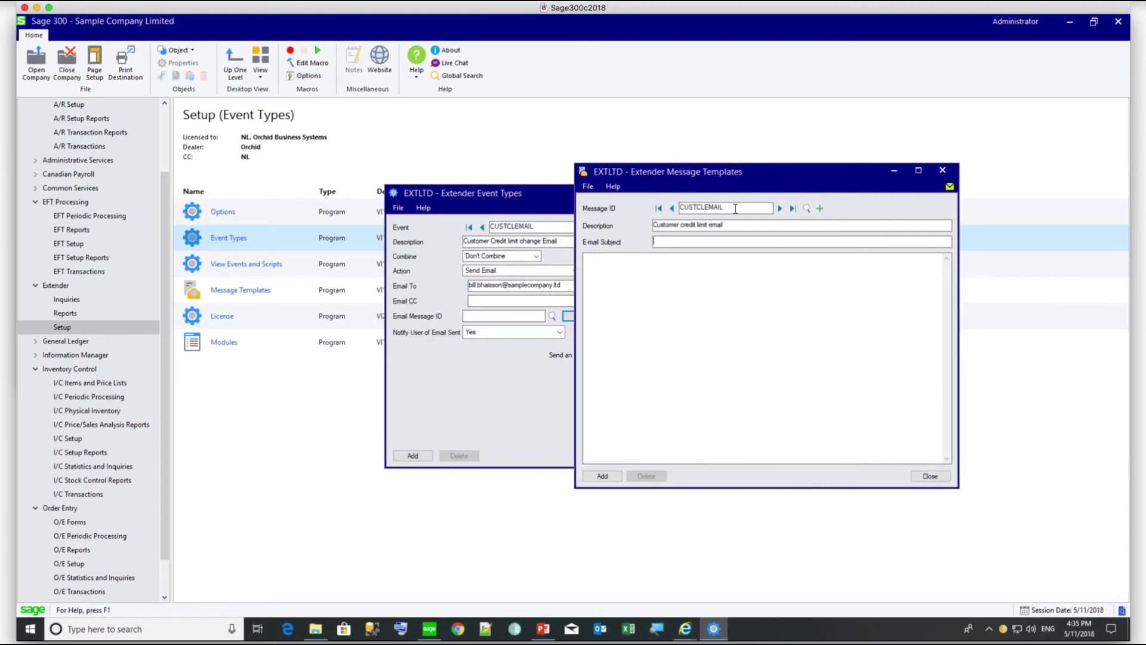
{"action": "key", "text": "F1"}
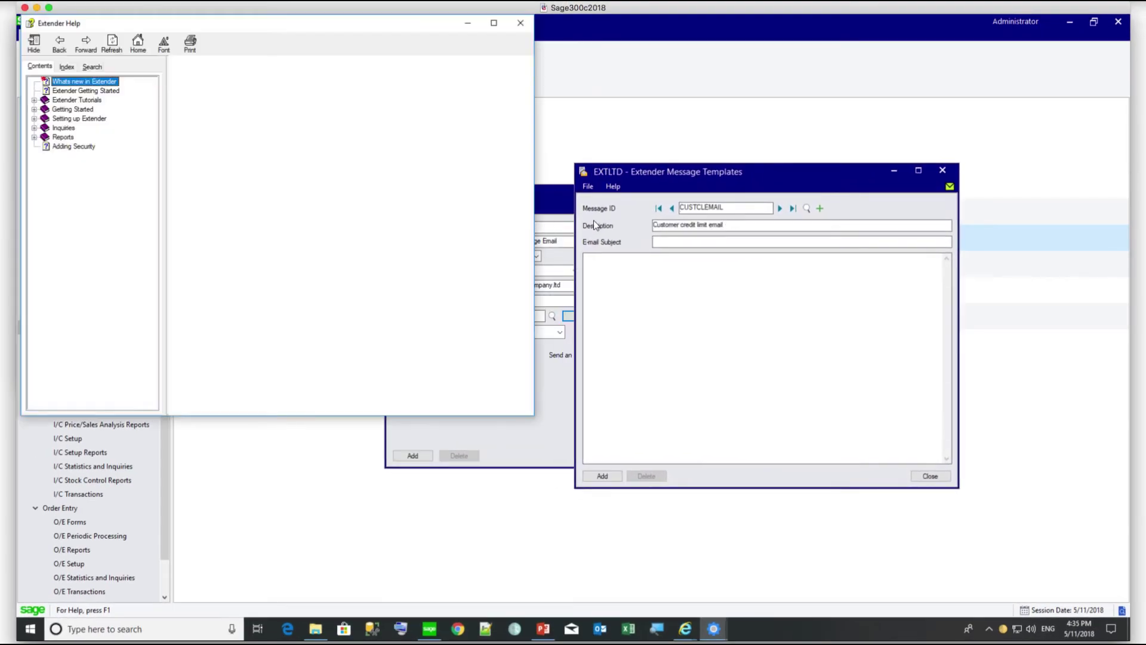
{"action": "left_click", "coordinate": [270, 199]}
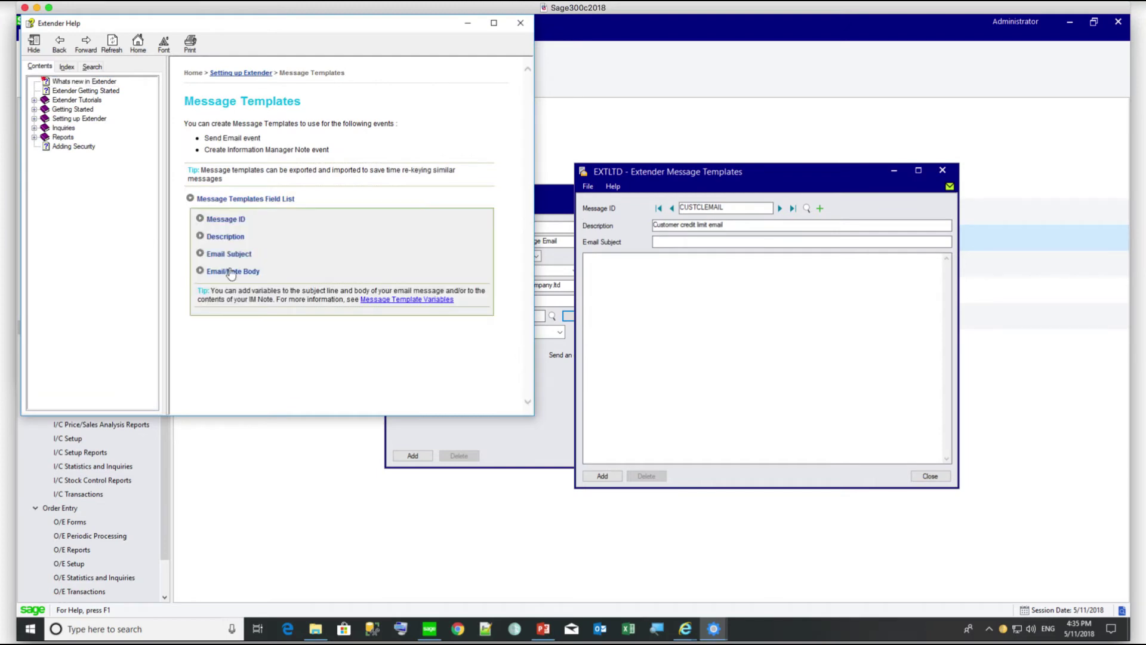
{"action": "left_click", "coordinate": [231, 271]}
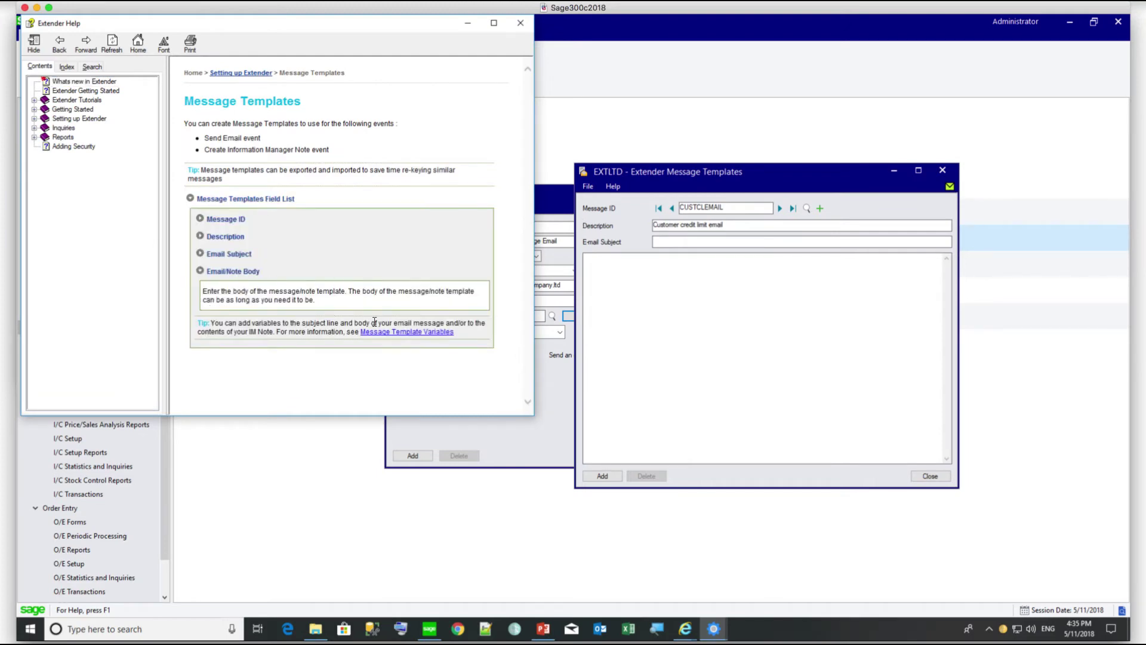
{"action": "left_click", "coordinate": [388, 331]}
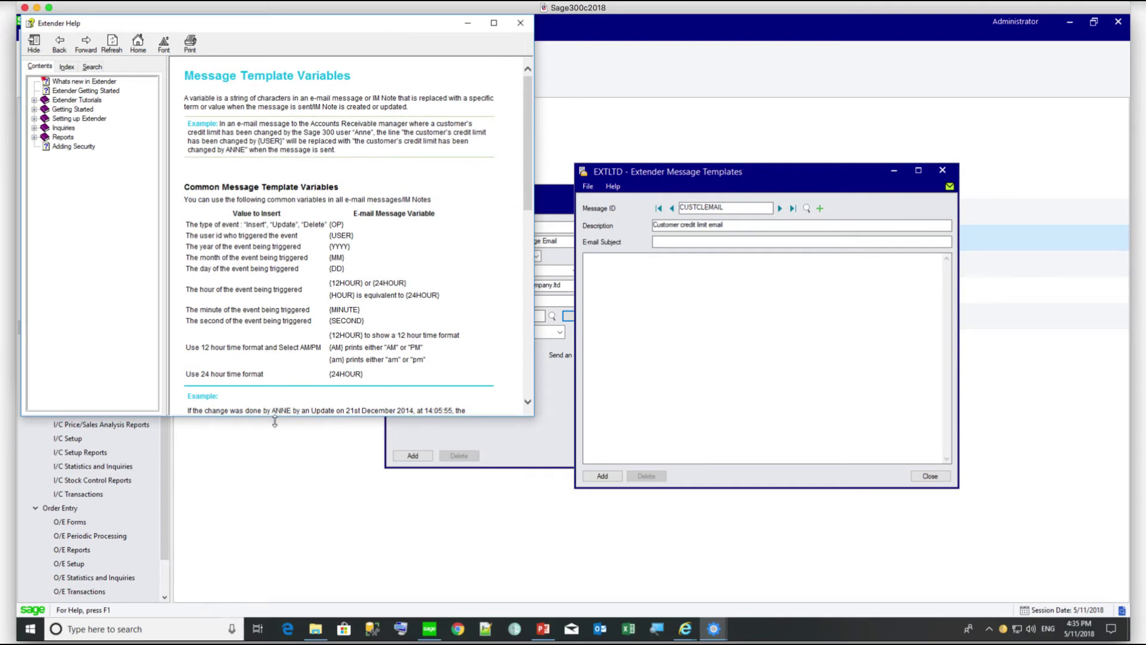
{"action": "left_click_drag", "start_coordinate": [275, 417], "coordinate": [274, 544]}
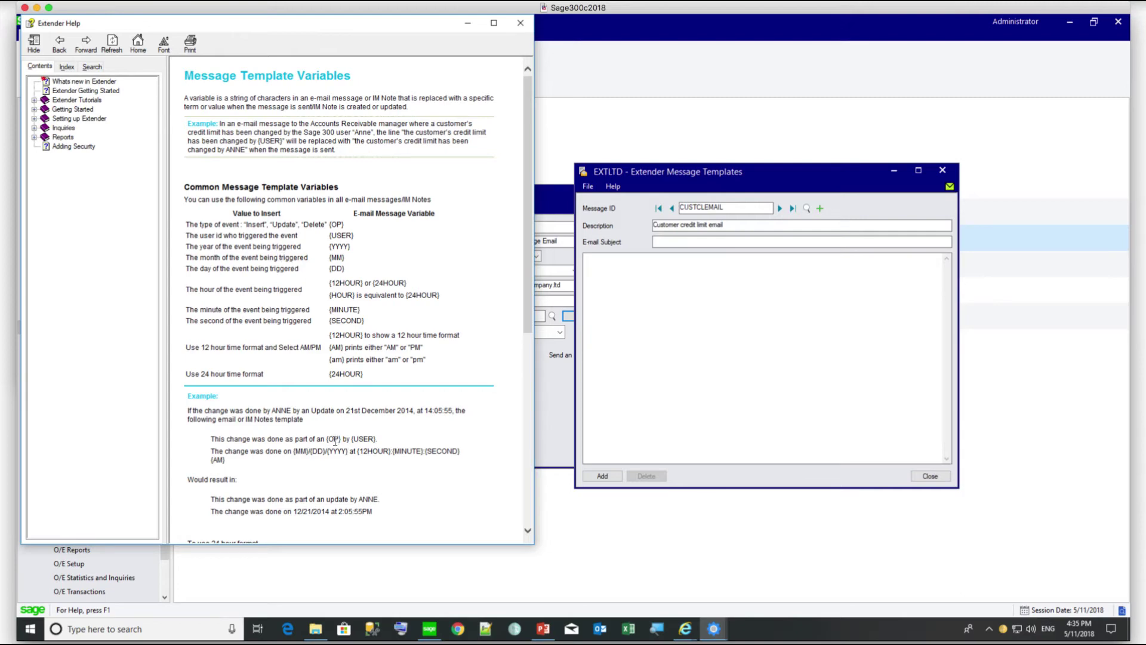
{"action": "scroll", "coordinate": [325, 473], "scroll_direction": "down", "scroll_amount": 1}
{"action": "scroll", "coordinate": [323, 468], "scroll_direction": "down", "scroll_amount": 6}
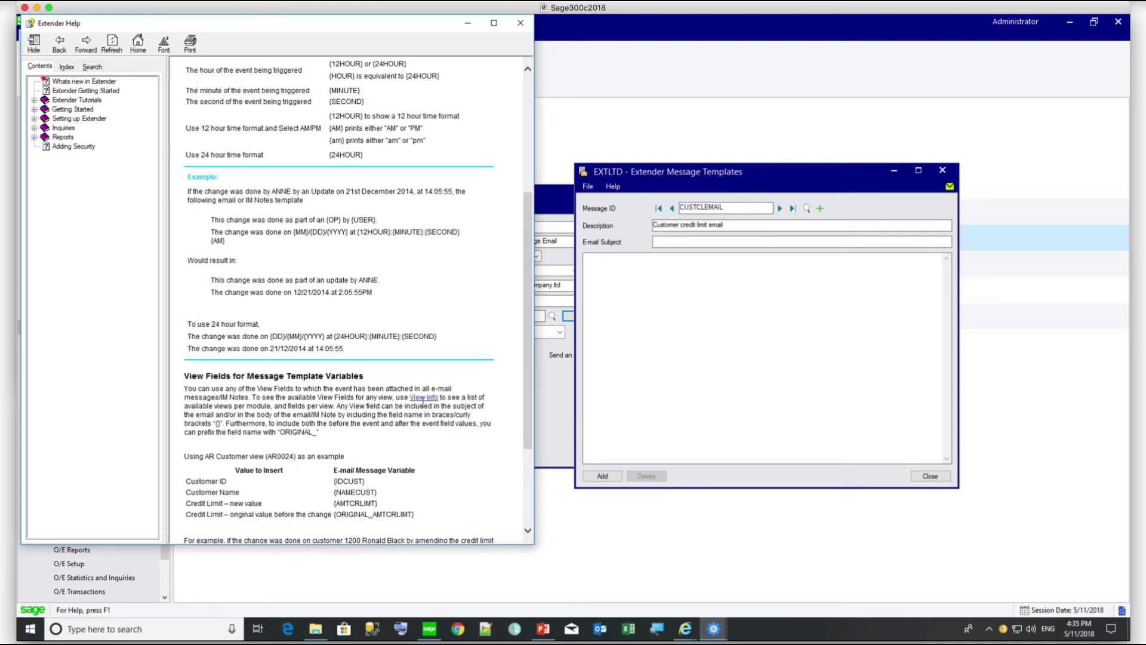
{"action": "scroll", "coordinate": [425, 407], "scroll_direction": "down", "scroll_amount": 3}
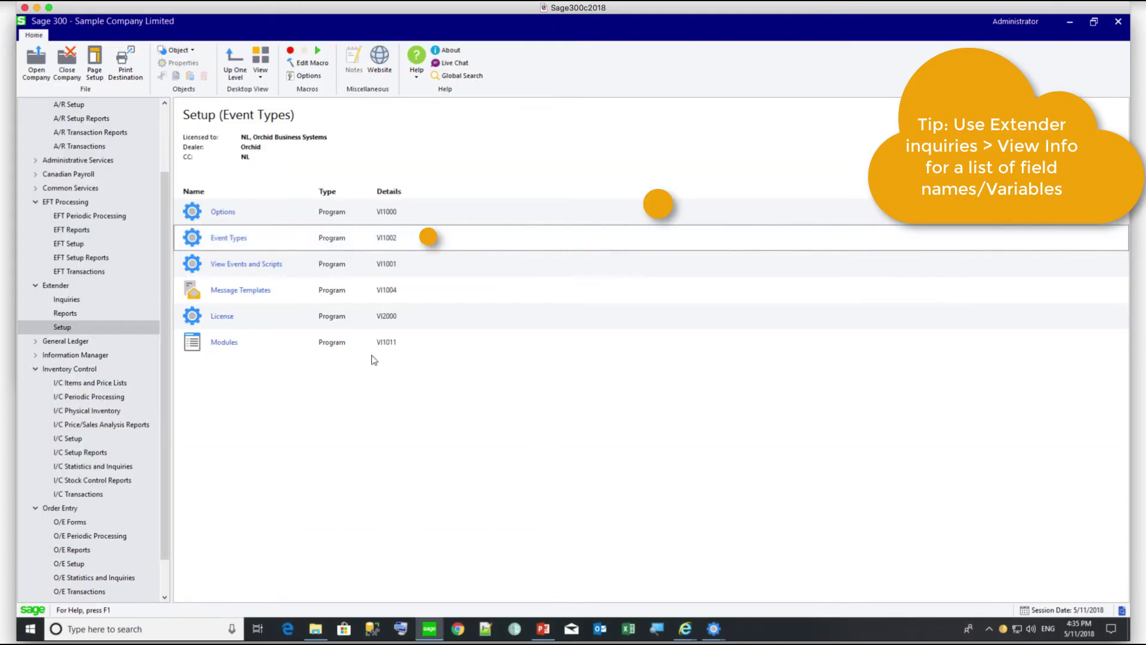
- Set the template subject to 'Credit limit has changed for customer {IDCUST} - {NAMECUST}' using the View Info field list
{"action": "left_click", "coordinate": [67, 300]}
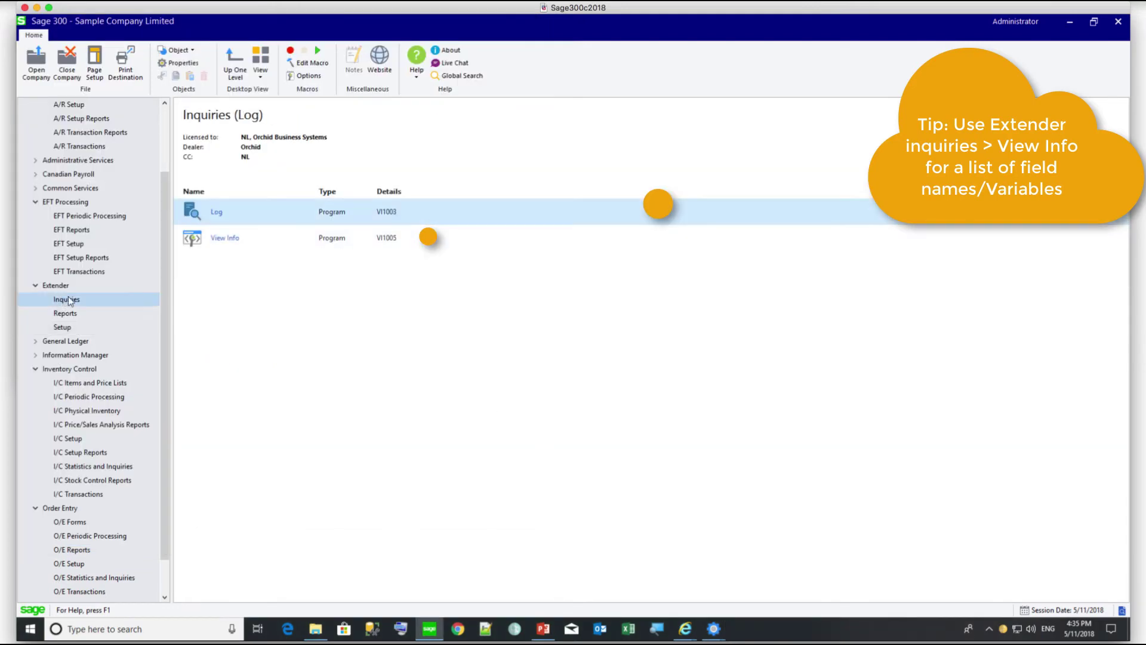
{"action": "left_click", "coordinate": [195, 239]}
{"action": "double_click", "coordinate": [194, 239]}
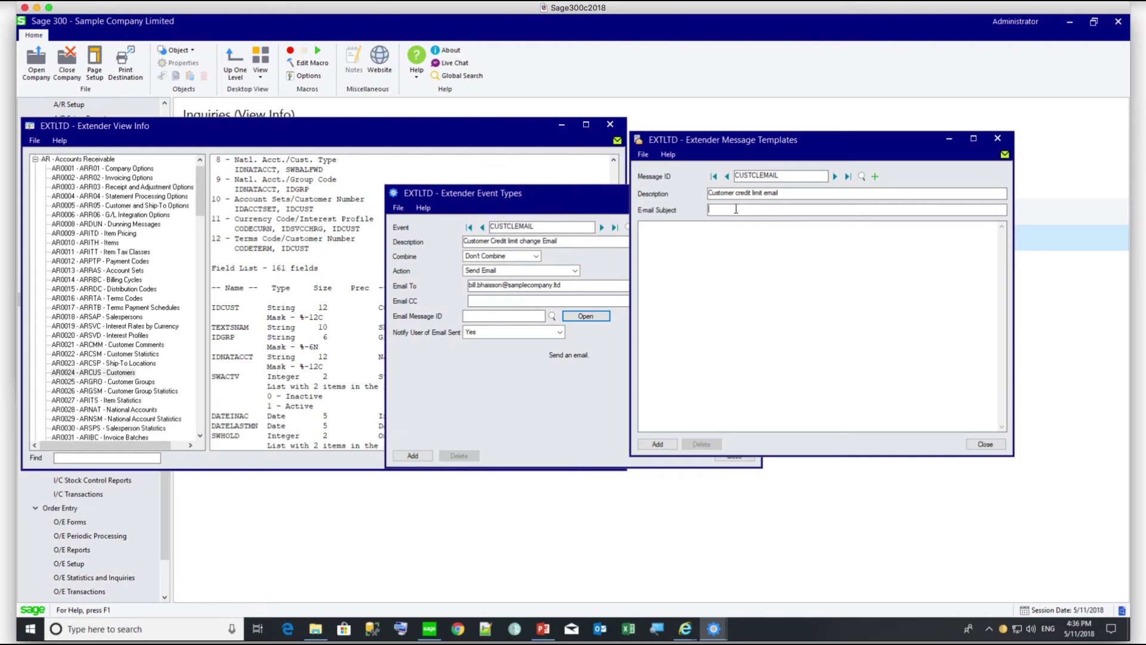
{"action": "type", "text": "Credit limit has changed for customer {IDCUST} - {NAME"}
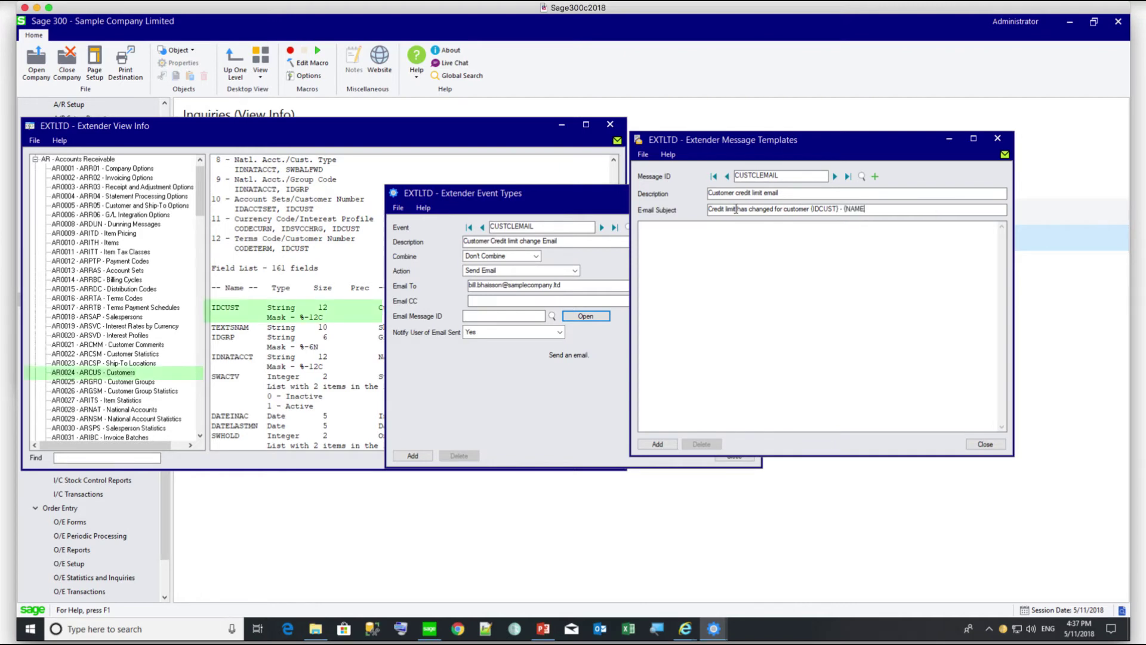
{"action": "type", "text": "CUST"}
{"action": "left_click", "coordinate": [277, 360]}
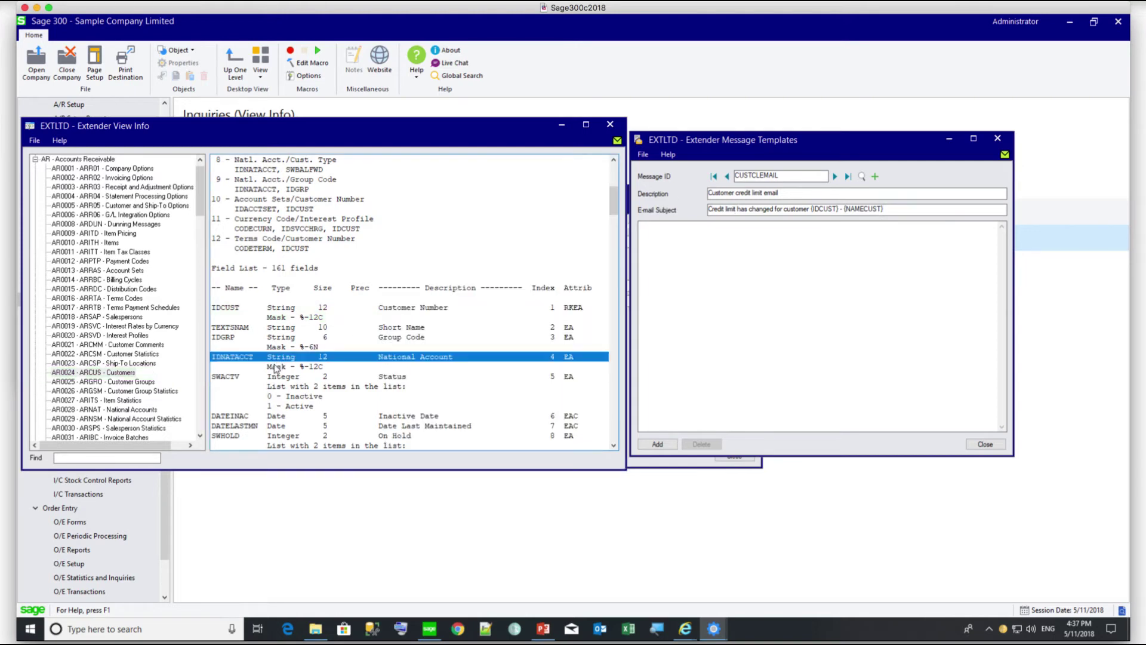
{"action": "scroll", "coordinate": [276, 368], "scroll_direction": "down", "scroll_amount": 6}
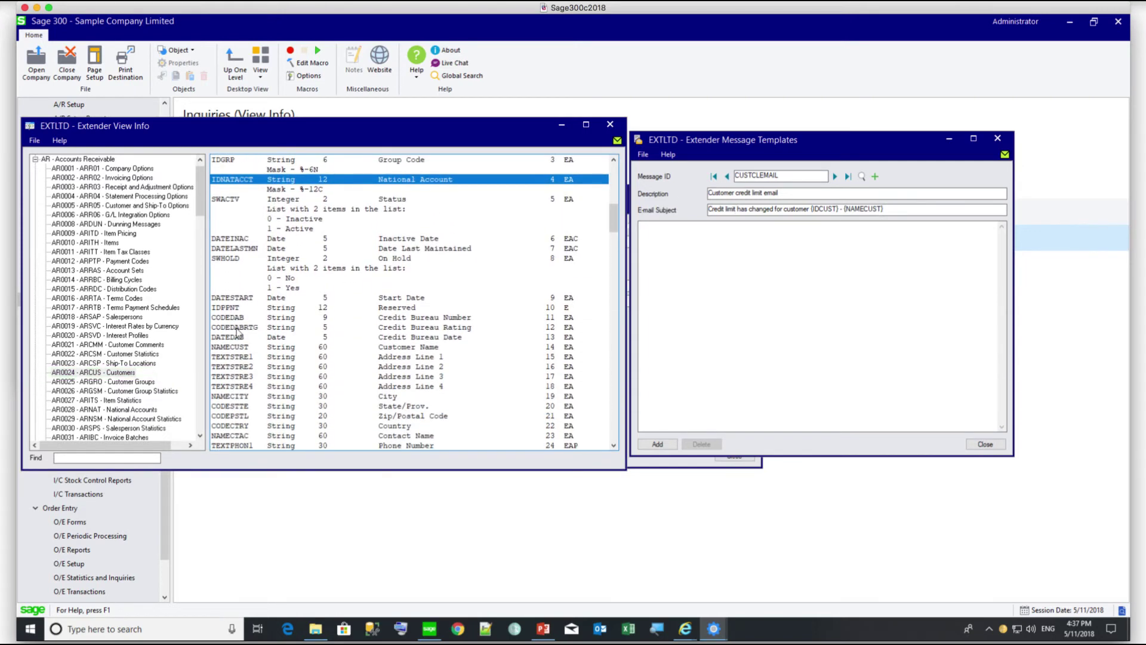
{"action": "left_click", "coordinate": [231, 348]}
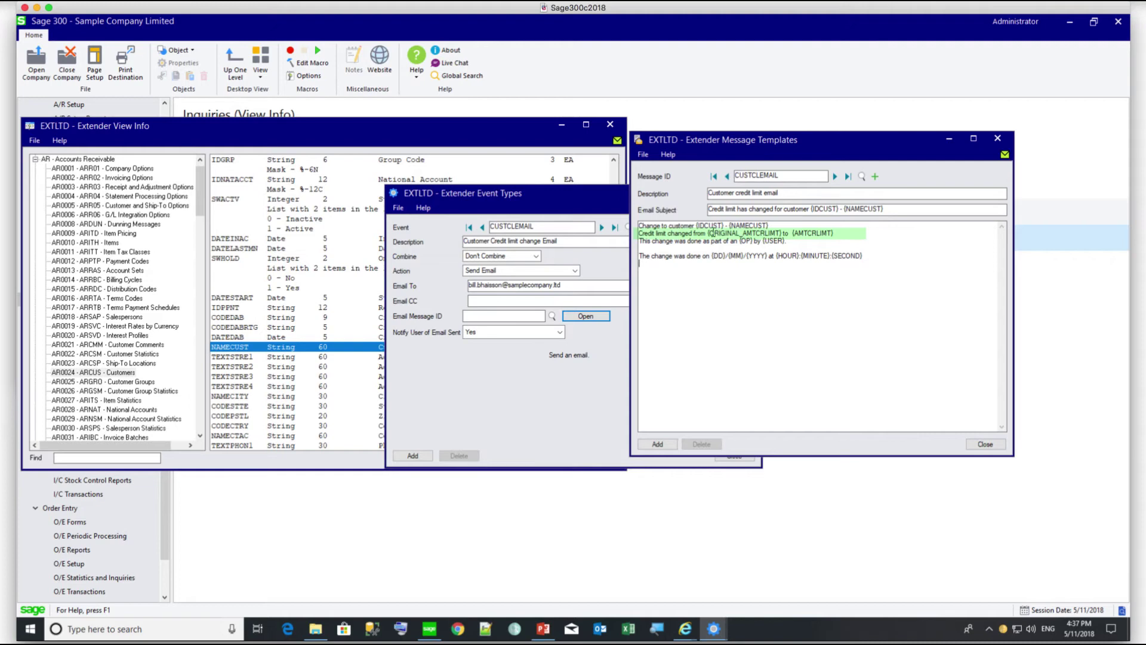
- Replace the slashes in the template body's date with dashes and add the message template
{"action": "left_click_drag", "start_coordinate": [707, 233], "coordinate": [782, 234]}
{"action": "left_click", "coordinate": [728, 255]}
{"action": "key", "text": "BackSpace"}
{"action": "type", "text": "-"}
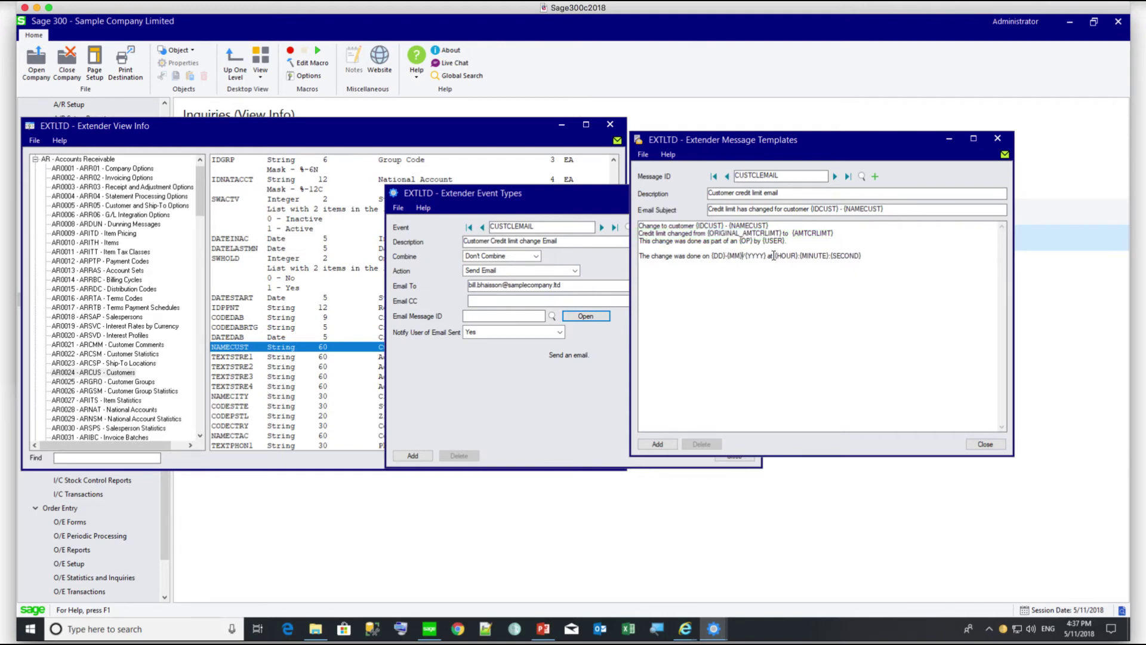
{"action": "key", "text": "BackSpace"}
{"action": "type", "text": "-"}
{"action": "left_click", "coordinate": [651, 443]}
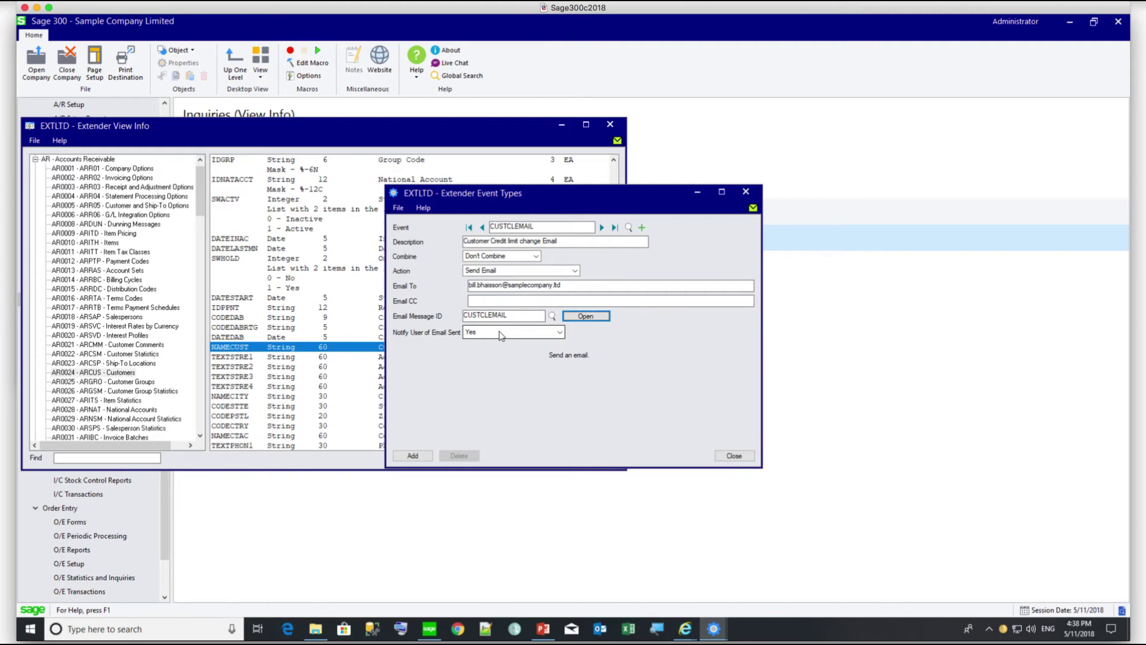
- Set Notify User of Email Sent to Yes and add the CUSTCLEMAIL event
{"action": "left_click", "coordinate": [500, 334]}
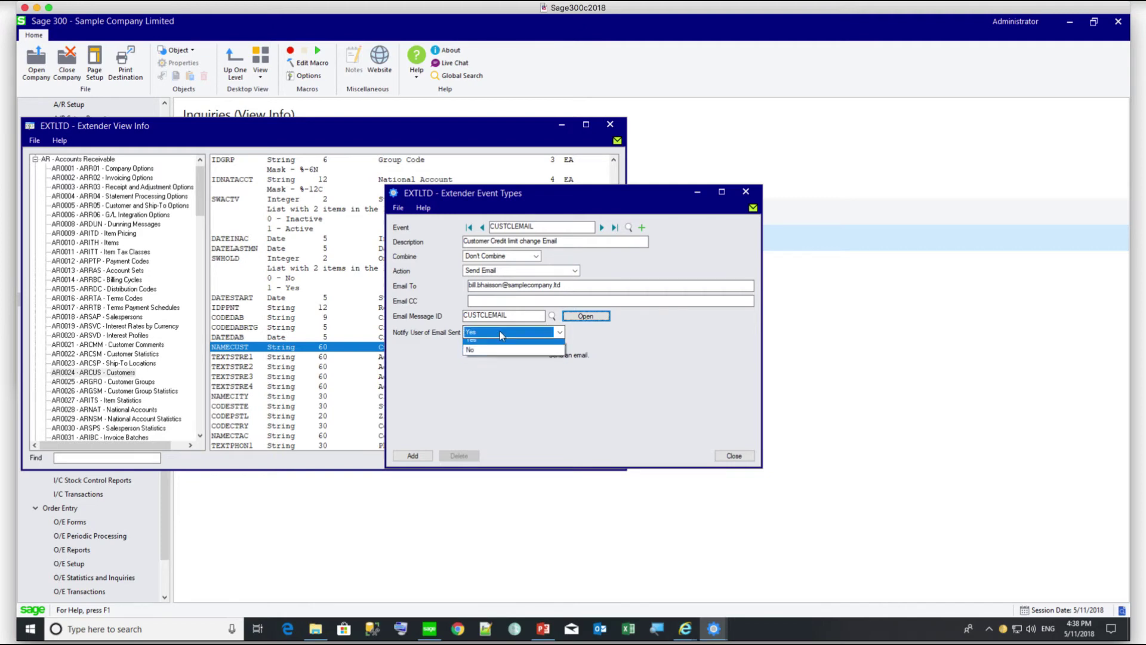
{"action": "left_click", "coordinate": [482, 346]}
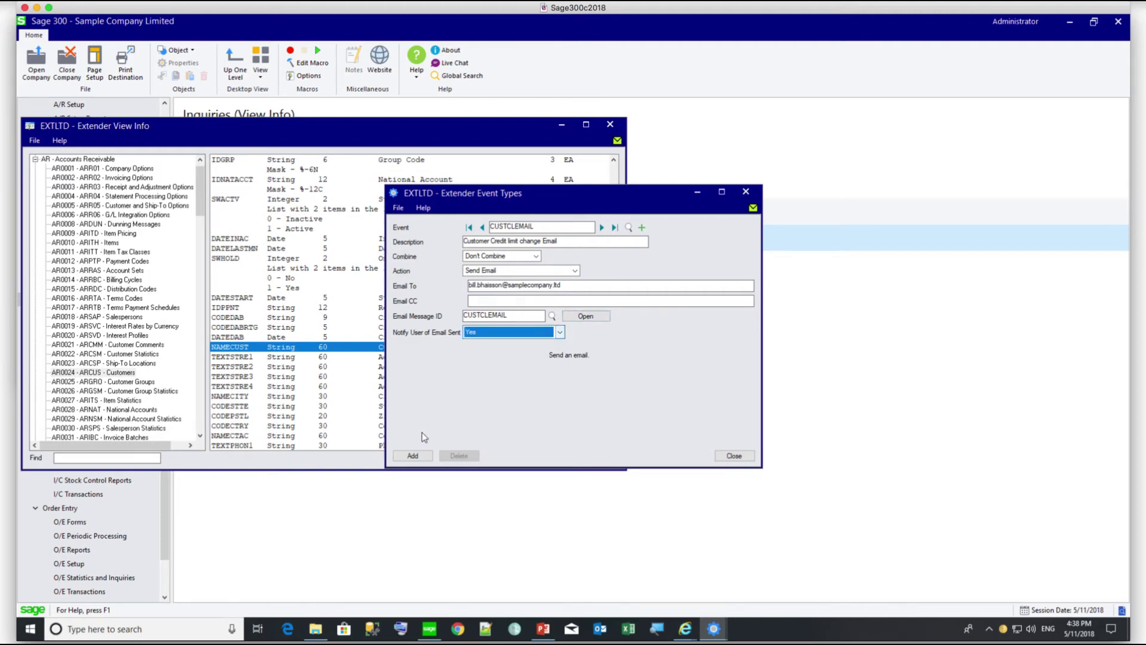
{"action": "left_click", "coordinate": [412, 456]}
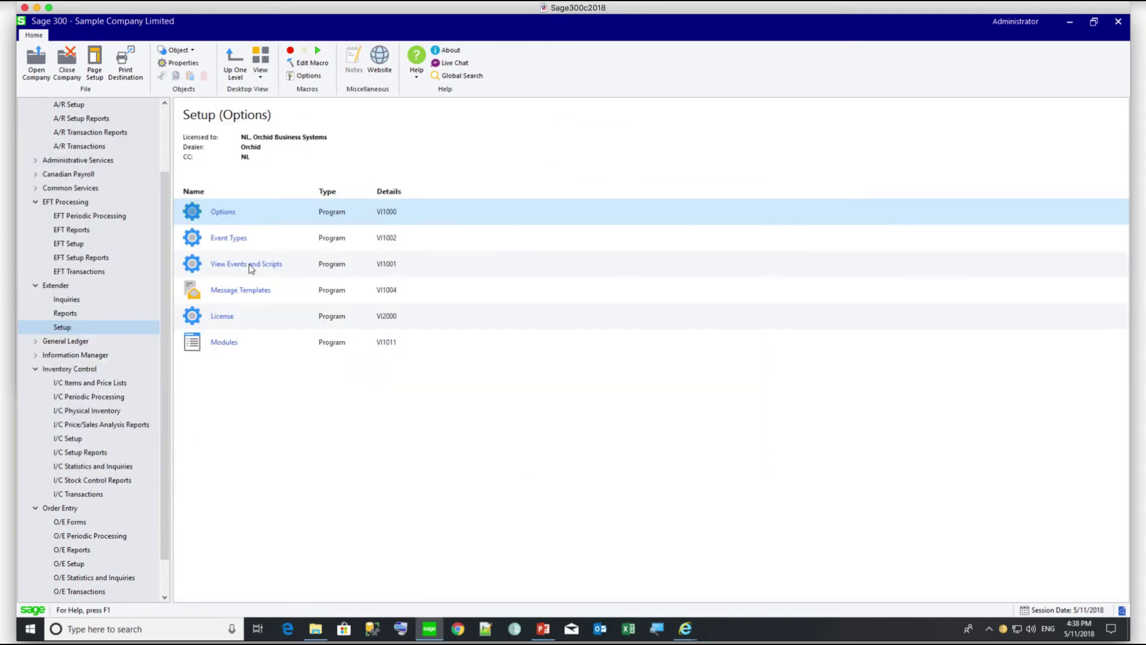
- Load view AR0024 Customers in View Events and Scripts
{"action": "double_click", "coordinate": [249, 264]}
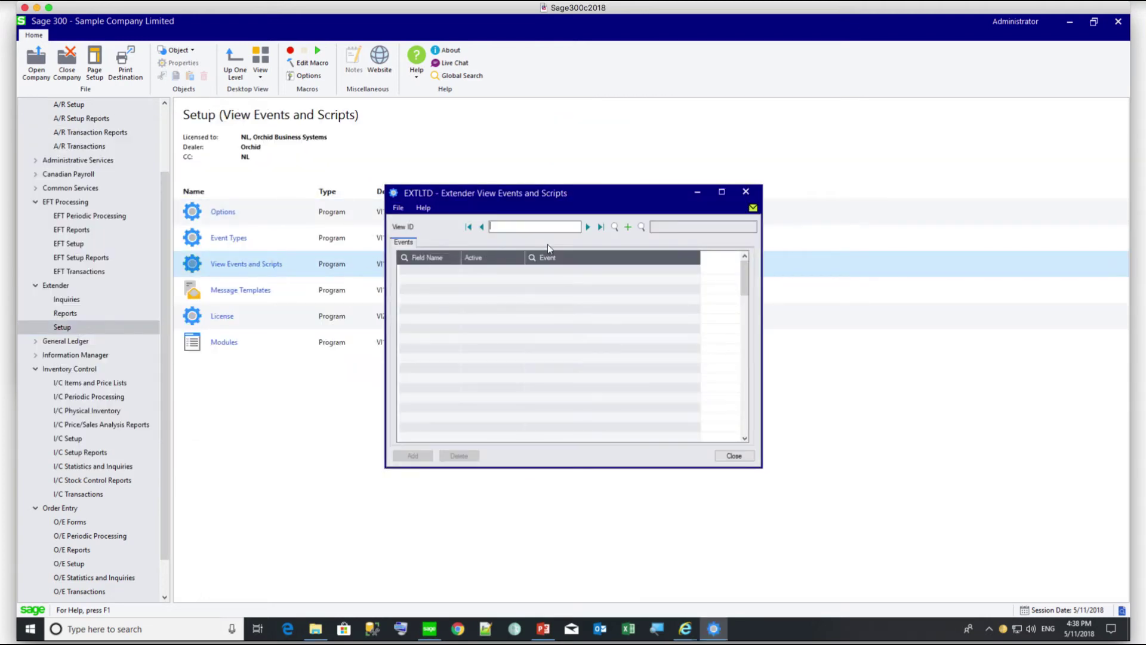
{"action": "left_click", "coordinate": [615, 227]}
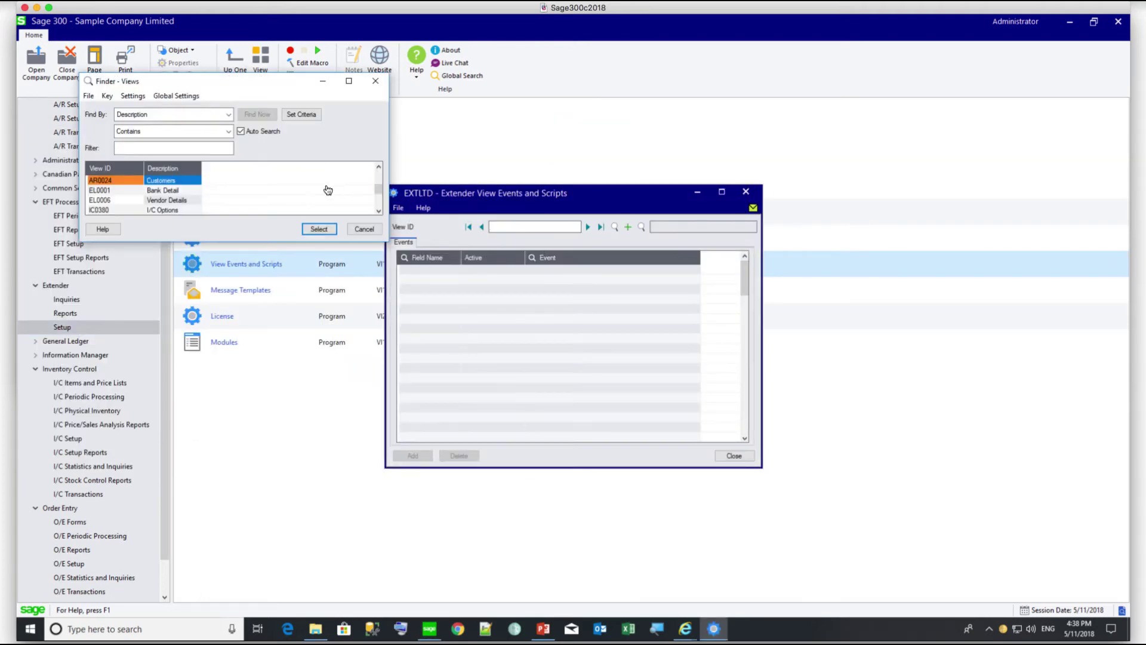
{"action": "double_click", "coordinate": [99, 181]}
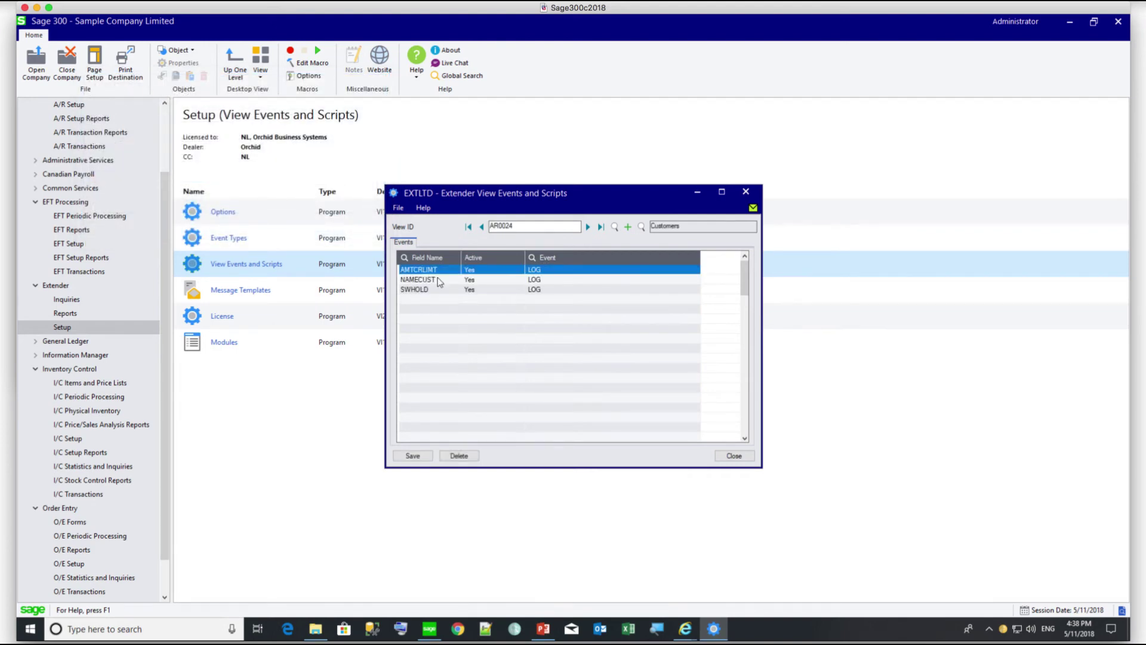
- Add an AMTCRLIMT row using event CUSTCLEMAIL and save the view events
{"action": "left_click", "coordinate": [424, 299]}
{"action": "type", "text": "AMT"}
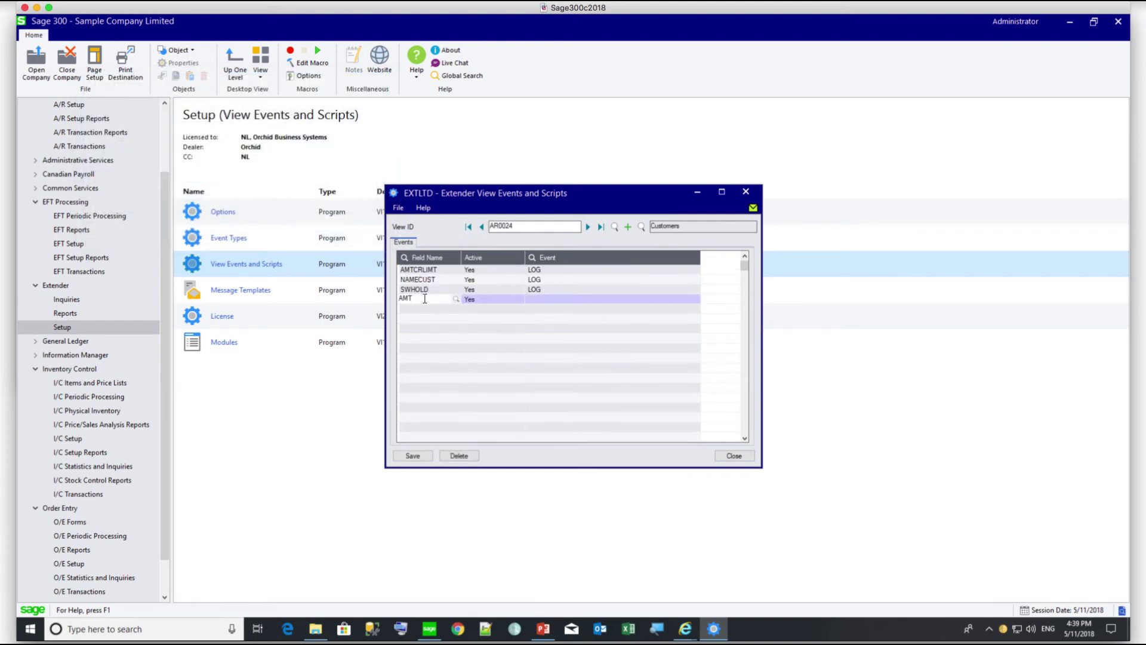
{"action": "type", "text": "CRLMI"}
{"action": "type", "text": "T"}
{"action": "key", "text": "Tab"}
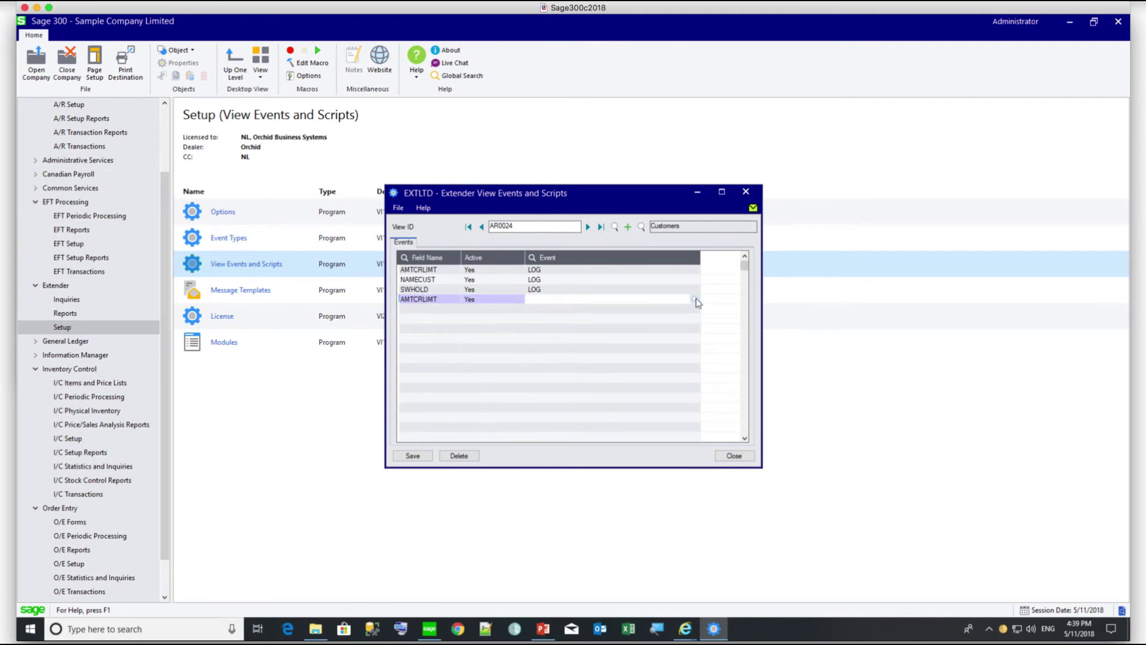
{"action": "left_click", "coordinate": [695, 299]}
{"action": "double_click", "coordinate": [103, 181]}
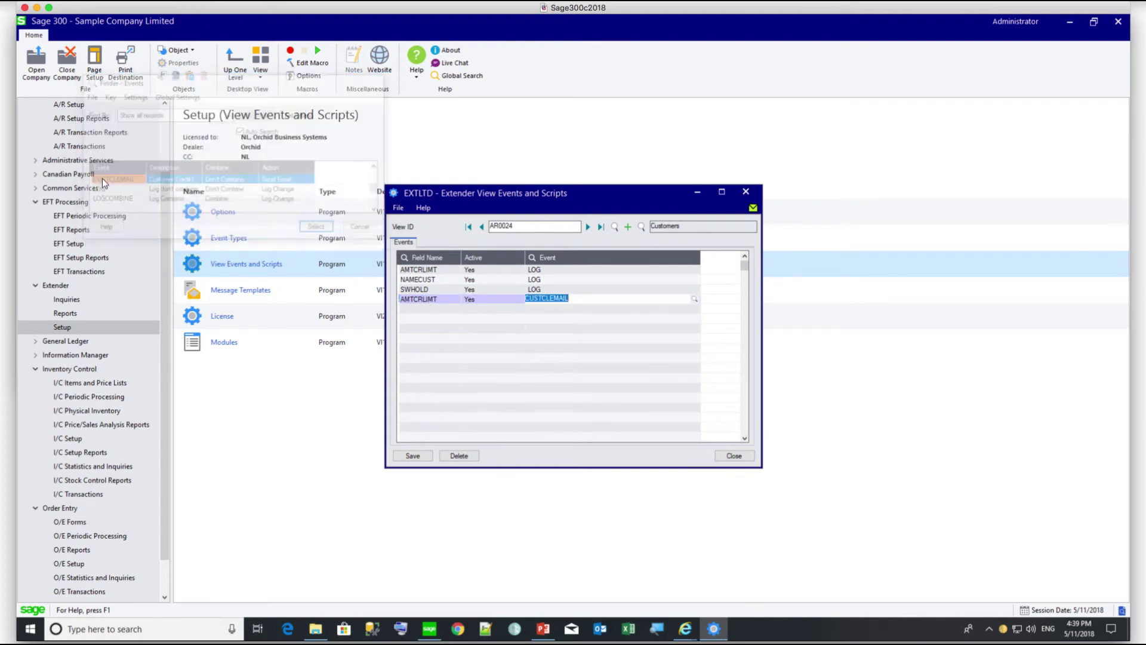
{"action": "key", "text": "Tab"}
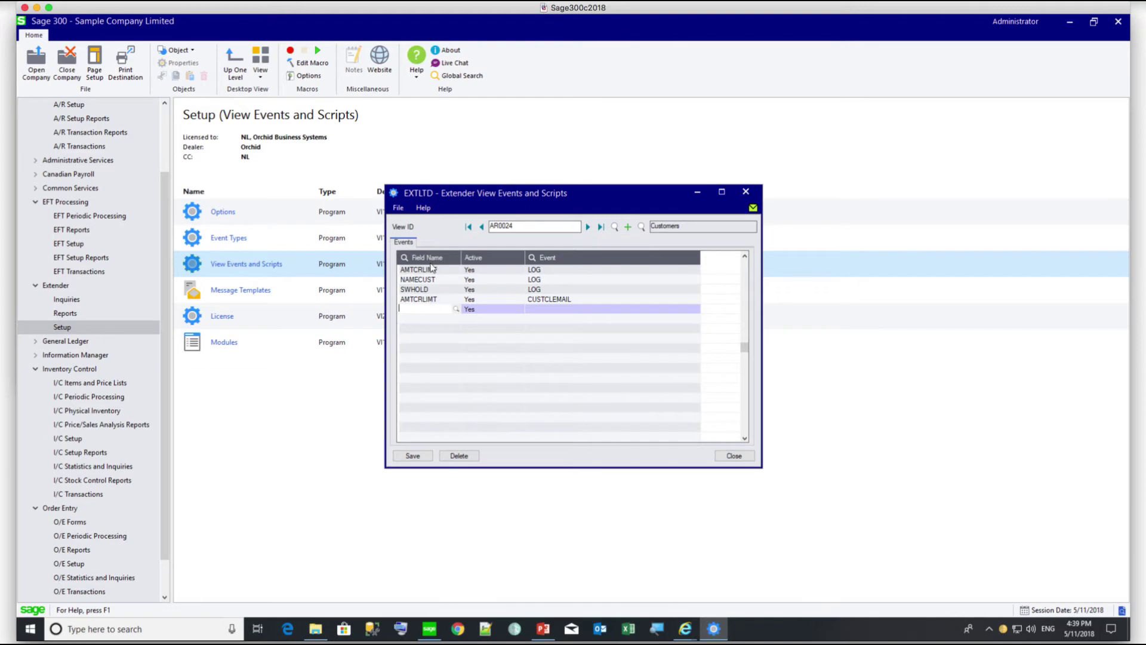
{"action": "left_click", "coordinate": [412, 457]}
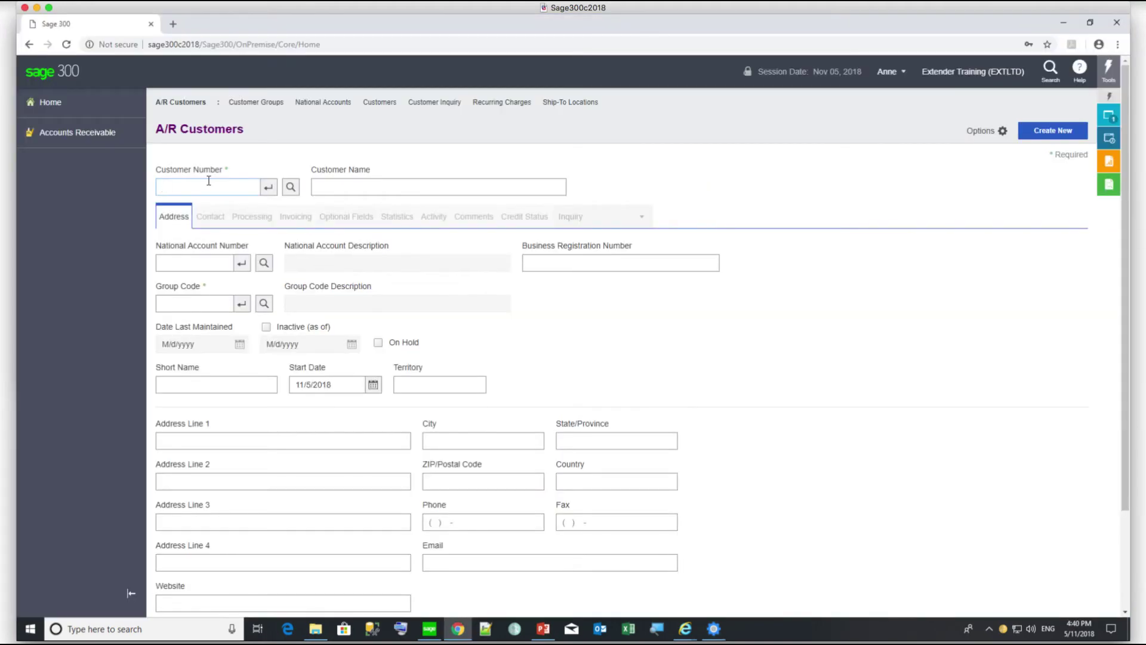
- Change the customer's credit limit from 18,000 to 19,000 on the Processing tab and save
{"action": "type", "text": "1200"}
{"action": "key", "text": "Tab"}
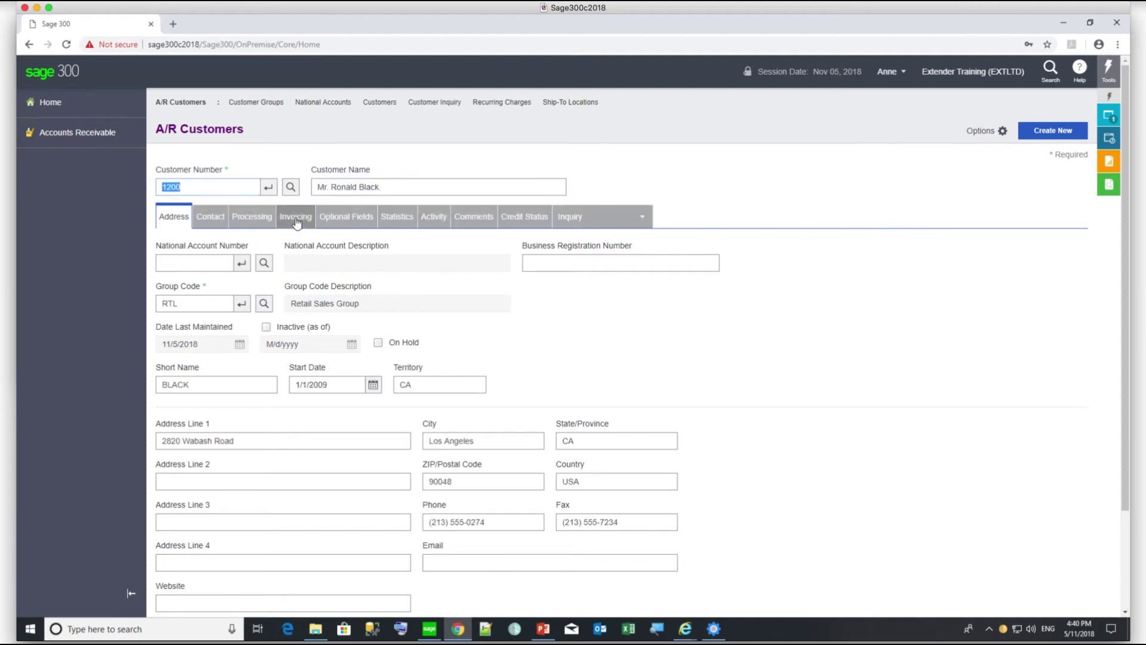
{"action": "left_click", "coordinate": [252, 216]}
{"action": "left_click", "coordinate": [243, 585]}
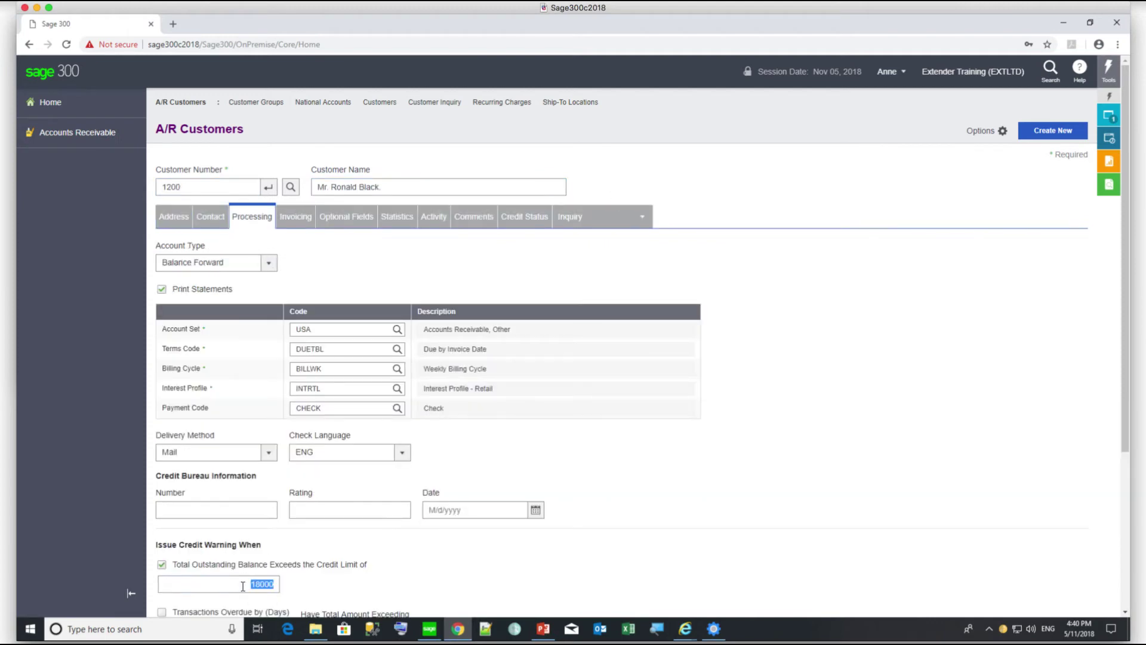
{"action": "type", "text": "19,000"}
{"action": "key", "text": "Tab"}
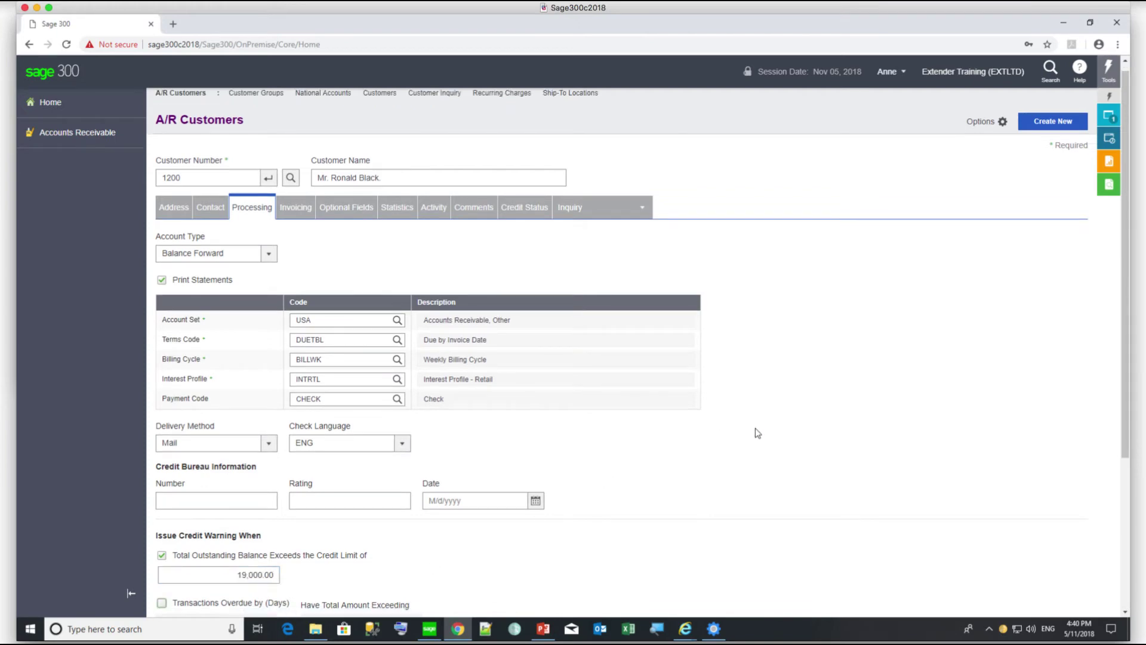
{"action": "scroll", "coordinate": [757, 432], "scroll_direction": "down", "scroll_amount": 4}
{"action": "left_click", "coordinate": [1051, 552]}
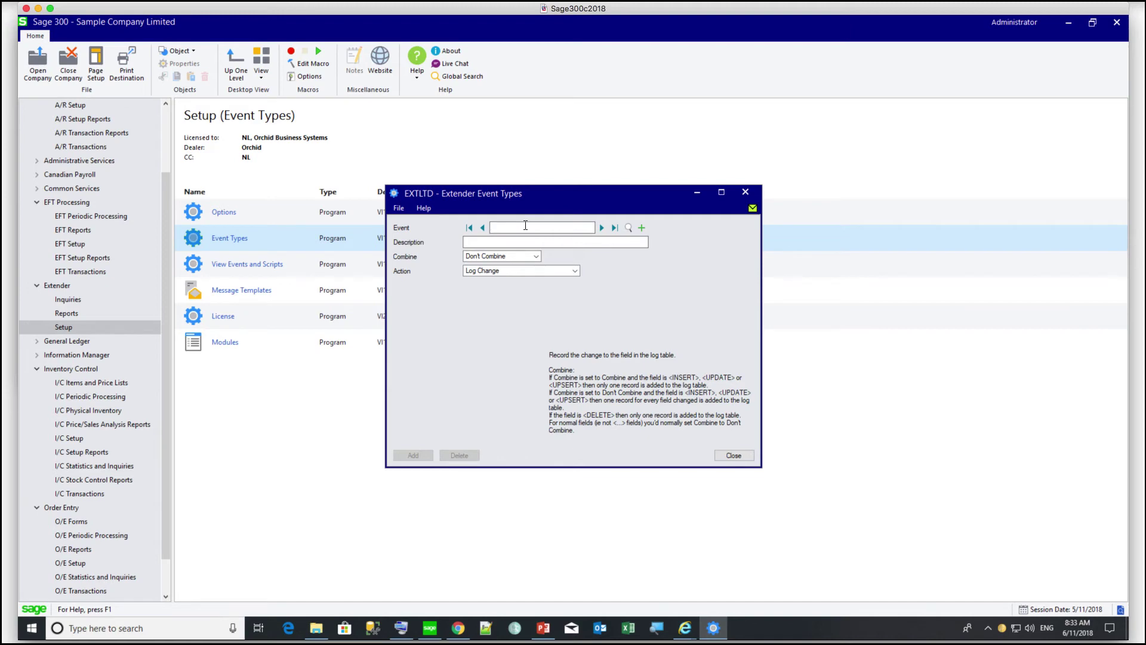
- Review the EFTVENDOREMAIL event and its EFTVENDEMAIL message template, then close both windows
{"action": "type", "text": "EFTVENDOREMAIL"}
{"action": "key", "text": "Tab"}
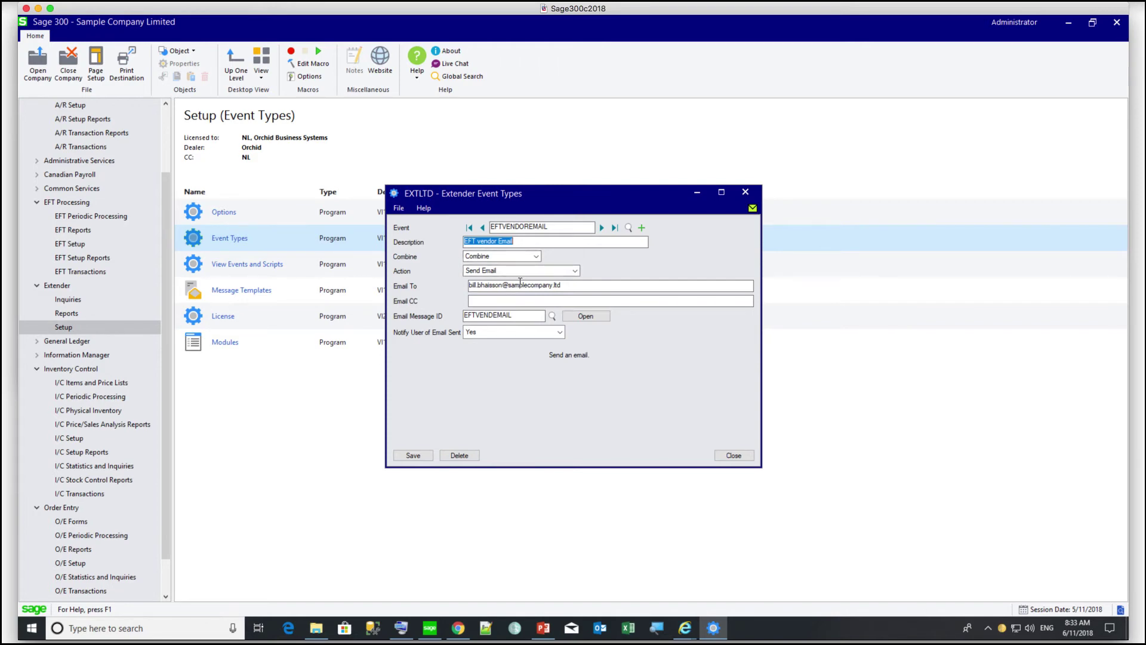
{"action": "left_click", "coordinate": [575, 318]}
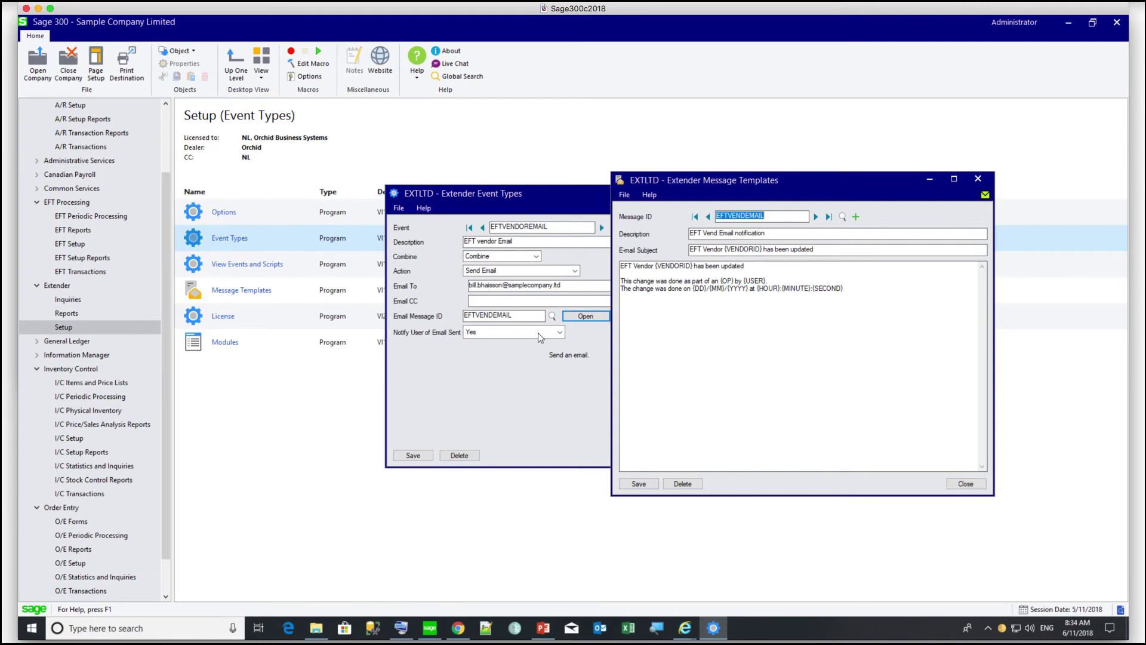
{"action": "left_click", "coordinate": [966, 483]}
{"action": "left_click", "coordinate": [736, 455]}
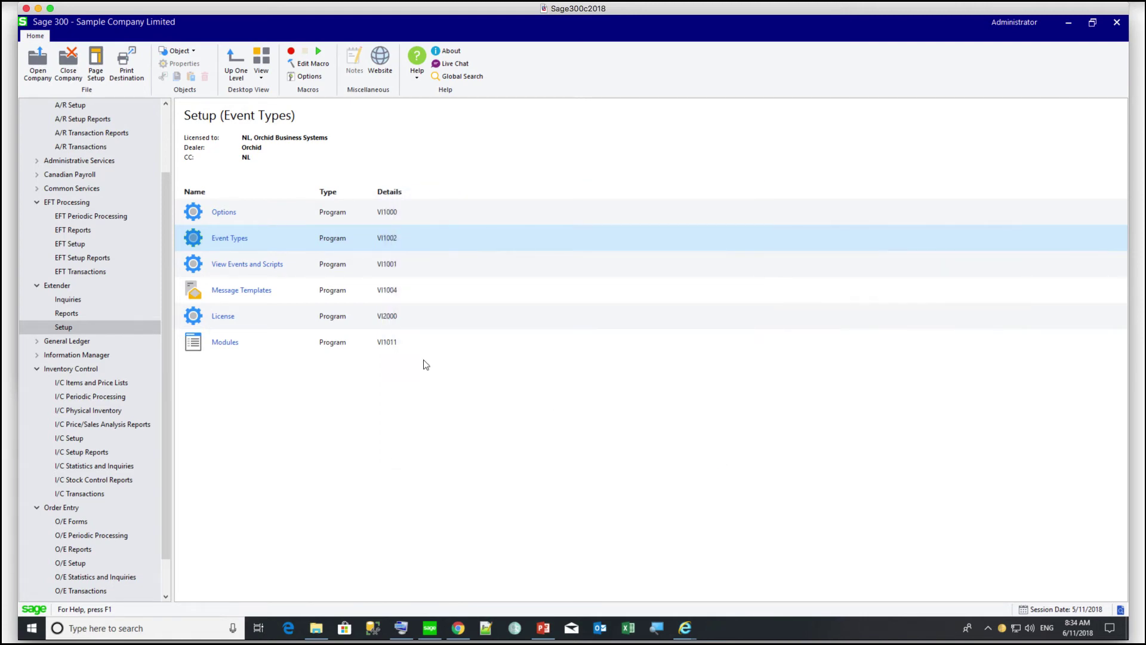
- Load view EL0006 Vendor Details, select the EFTVENDOREMAIL <UPSERT> row, and save
{"action": "double_click", "coordinate": [225, 265]}
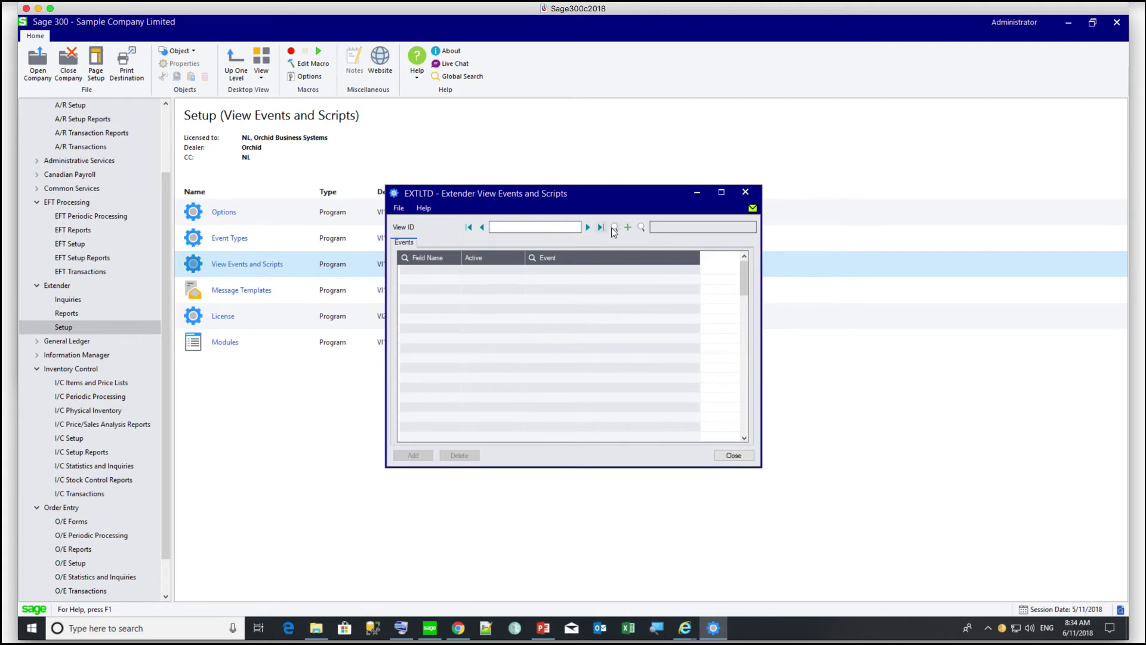
{"action": "left_click", "coordinate": [614, 227]}
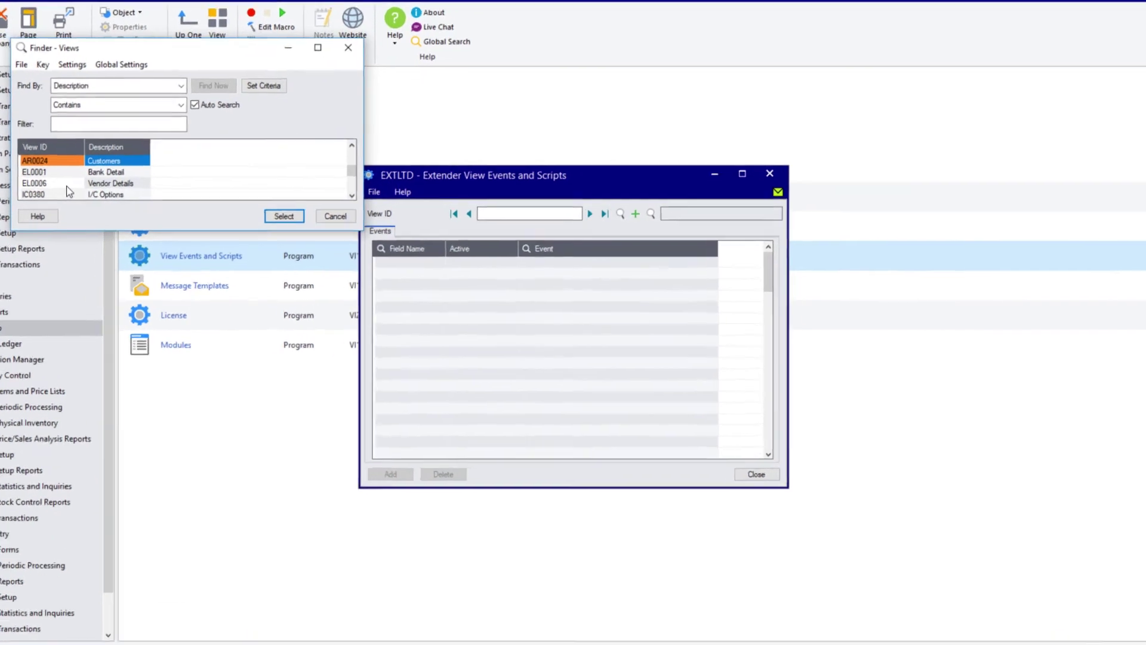
{"action": "double_click", "coordinate": [130, 201]}
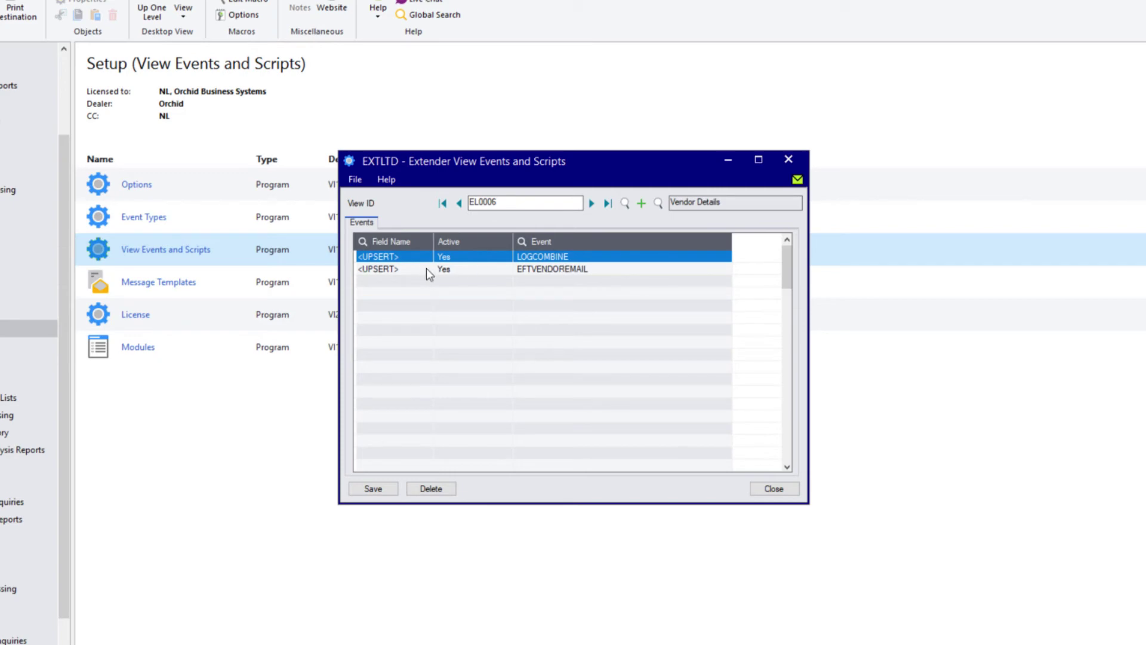
{"action": "left_click", "coordinate": [427, 272]}
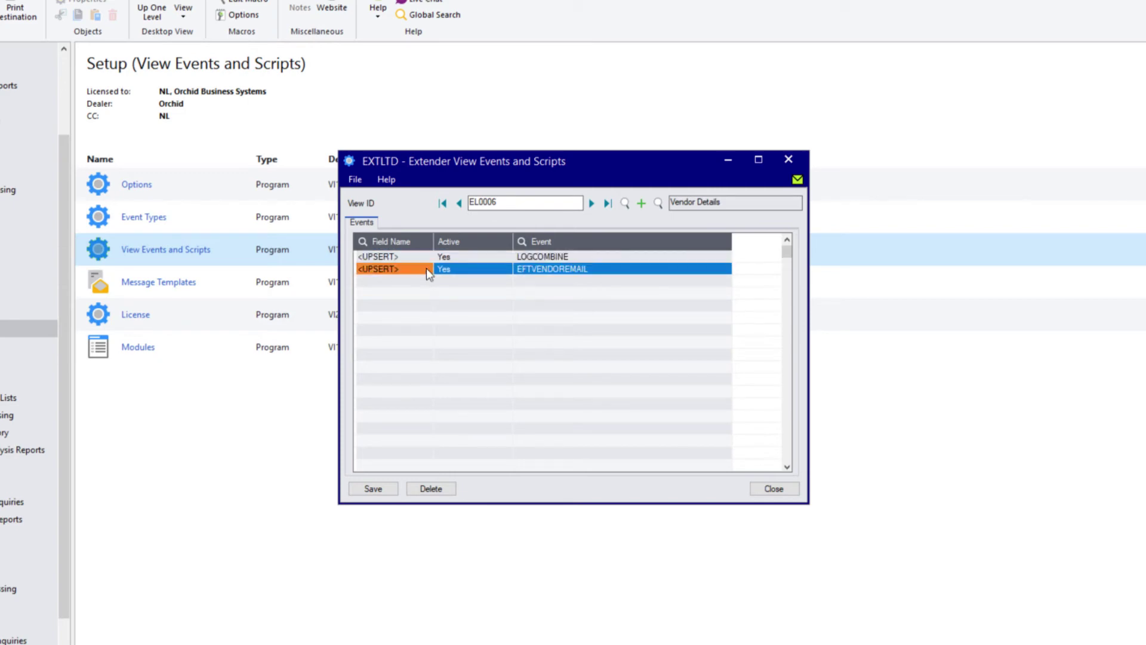
{"action": "left_click", "coordinate": [546, 271]}
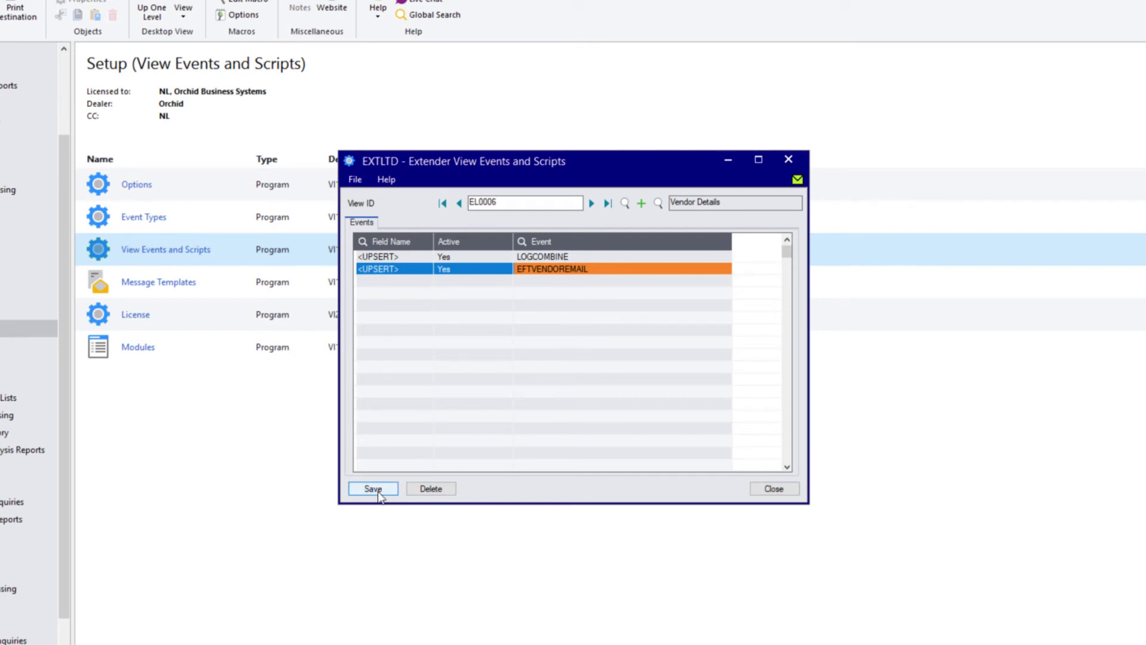
{"action": "left_click", "coordinate": [380, 496]}
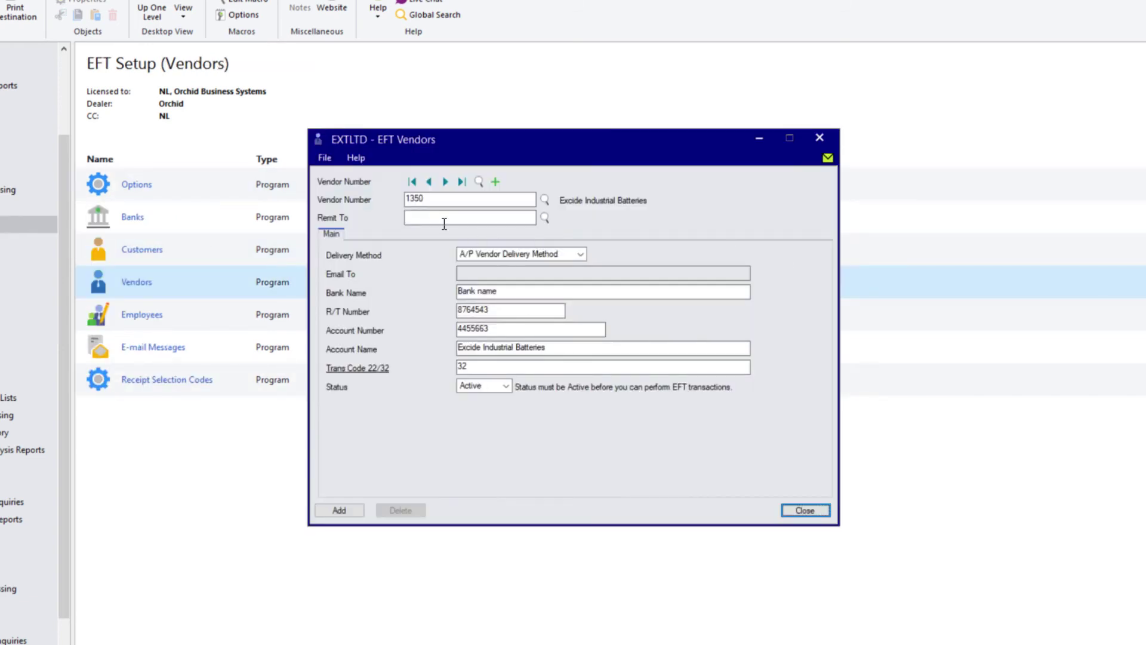
- Add the EFT vendor record, then delete the account number's last digit and save again
{"action": "left_click", "coordinate": [332, 510]}
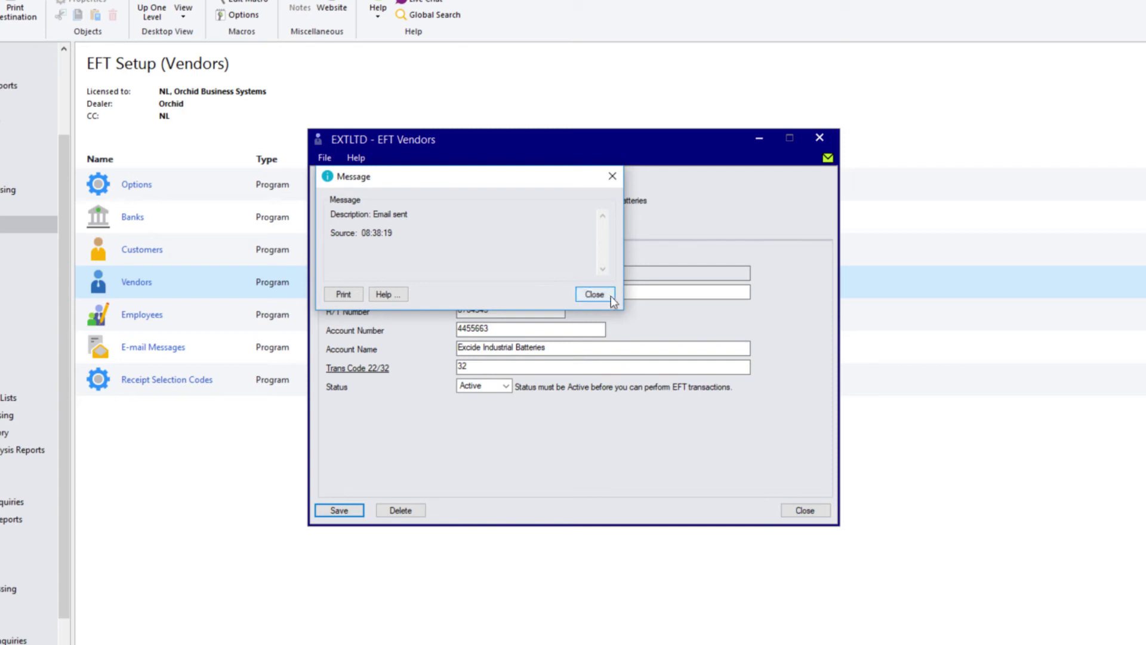
{"action": "left_click", "coordinate": [595, 294]}
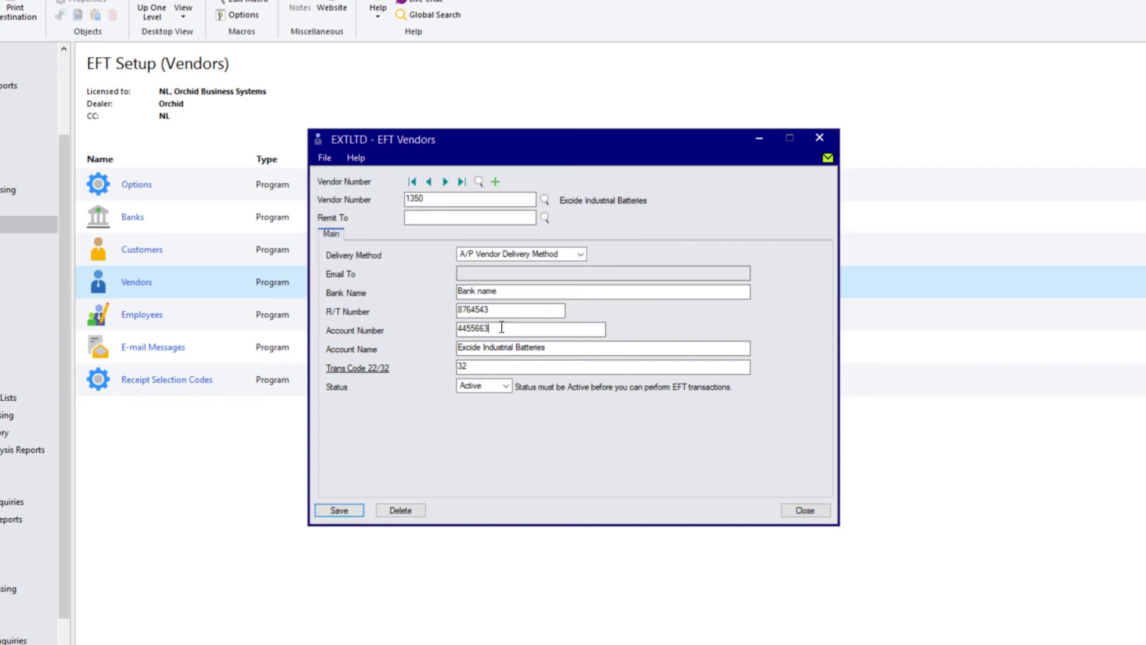
{"action": "left_click", "coordinate": [502, 327]}
{"action": "key", "text": "BackSpace"}
{"action": "left_click", "coordinate": [339, 511]}
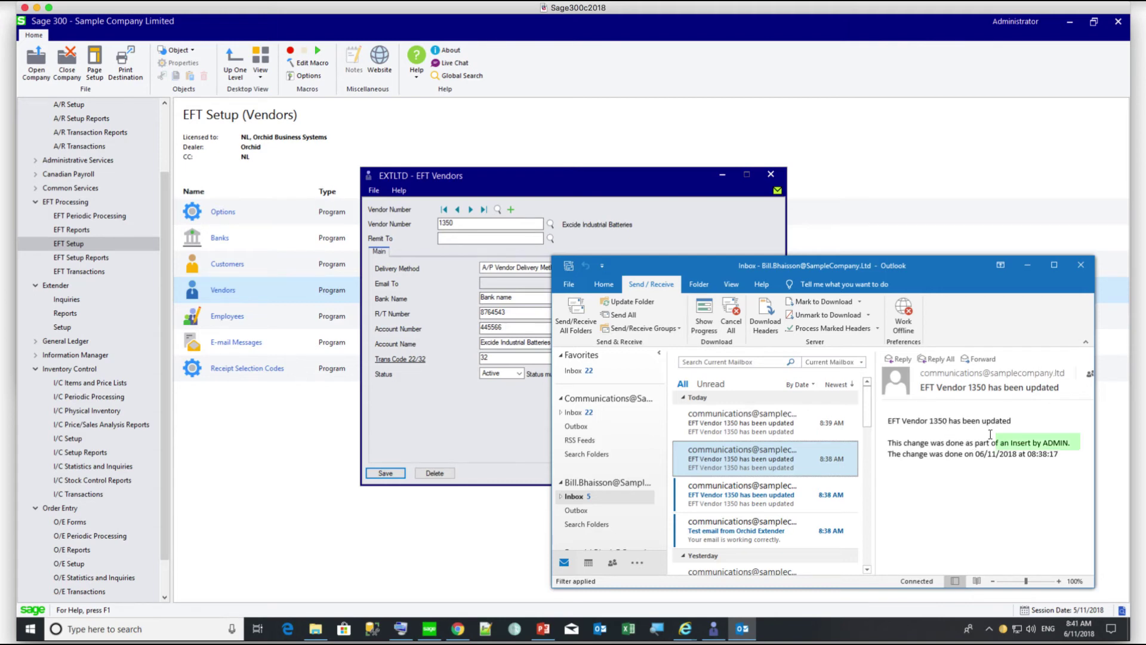
- Open the newest 8:39 AM 'EFT Vendor has been updated' email in Outlook
{"action": "left_click", "coordinate": [841, 425]}
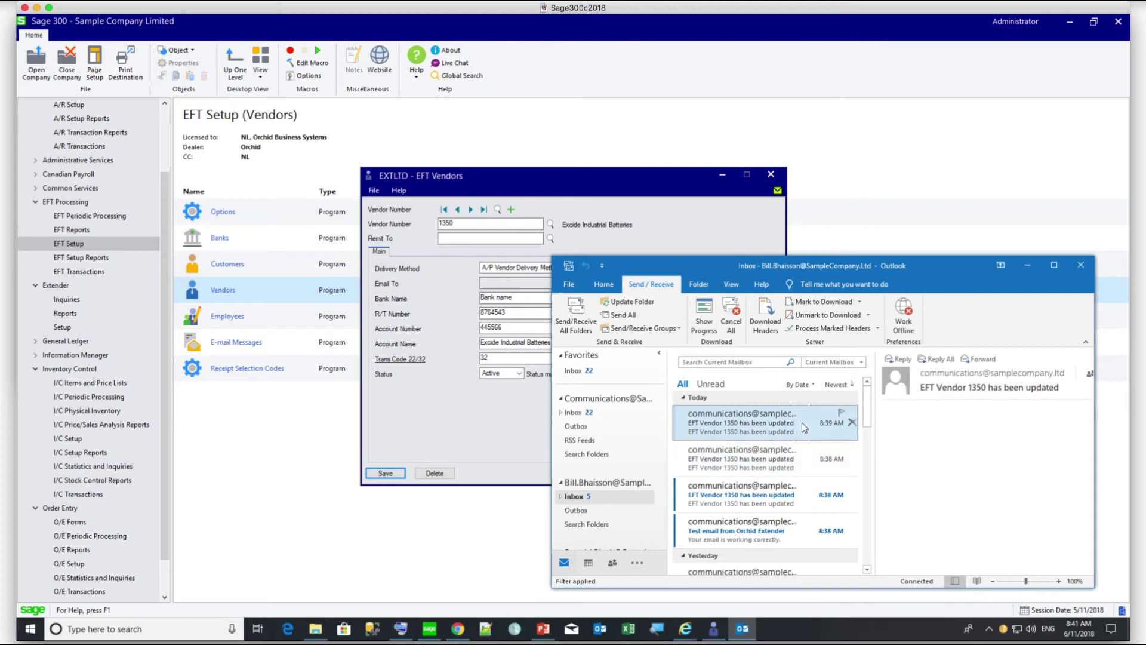
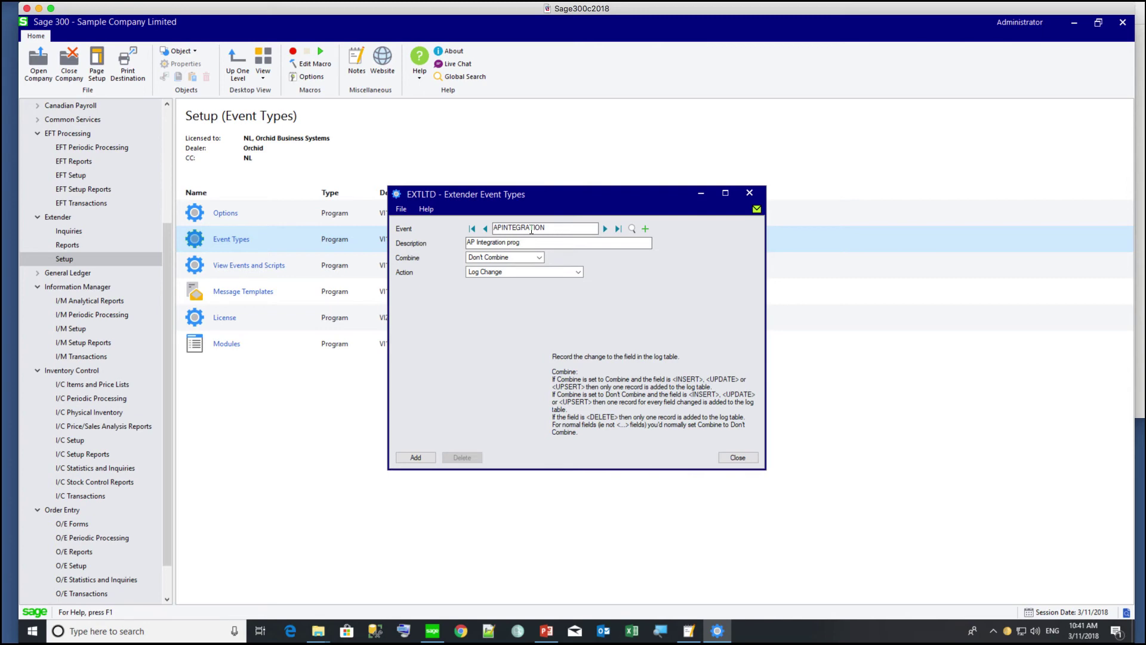
- Make APINTEGRATION a Combine event whose Run Program action runs VendorIntegration.exe
{"action": "left_click", "coordinate": [525, 257]}
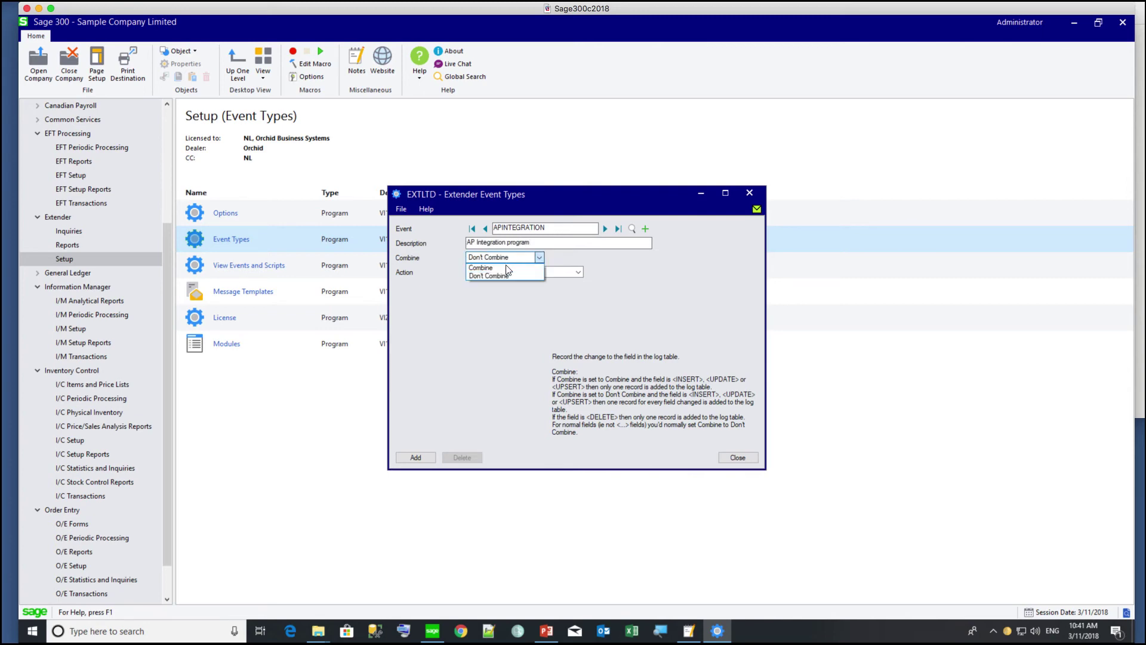
{"action": "left_click", "coordinate": [496, 268]}
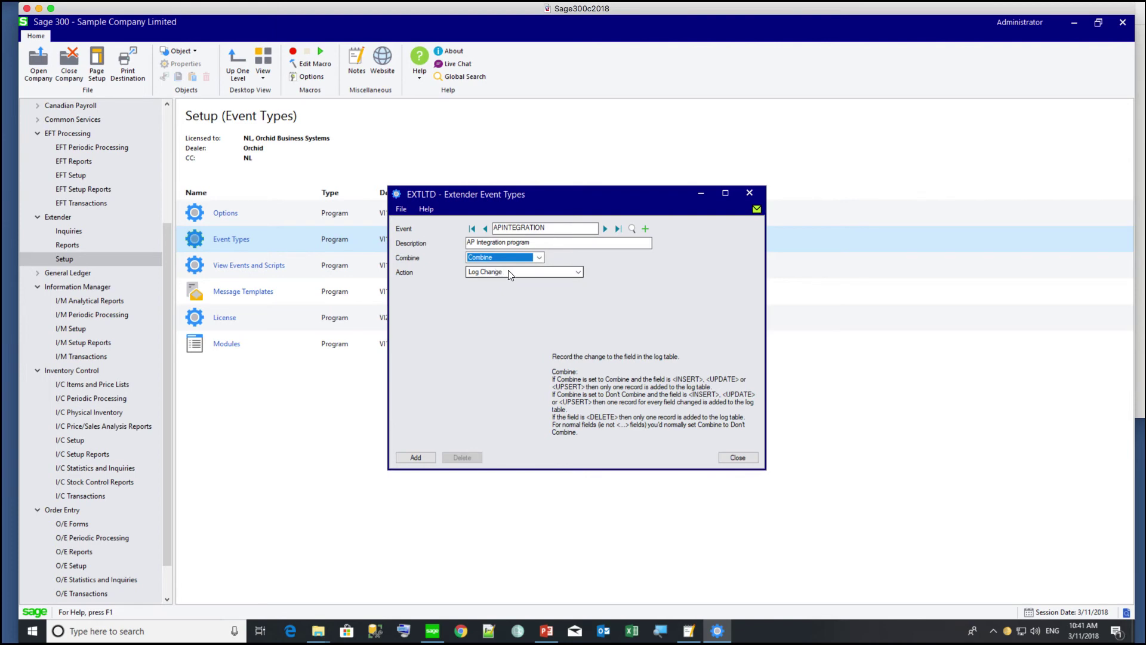
{"action": "left_click", "coordinate": [508, 271]}
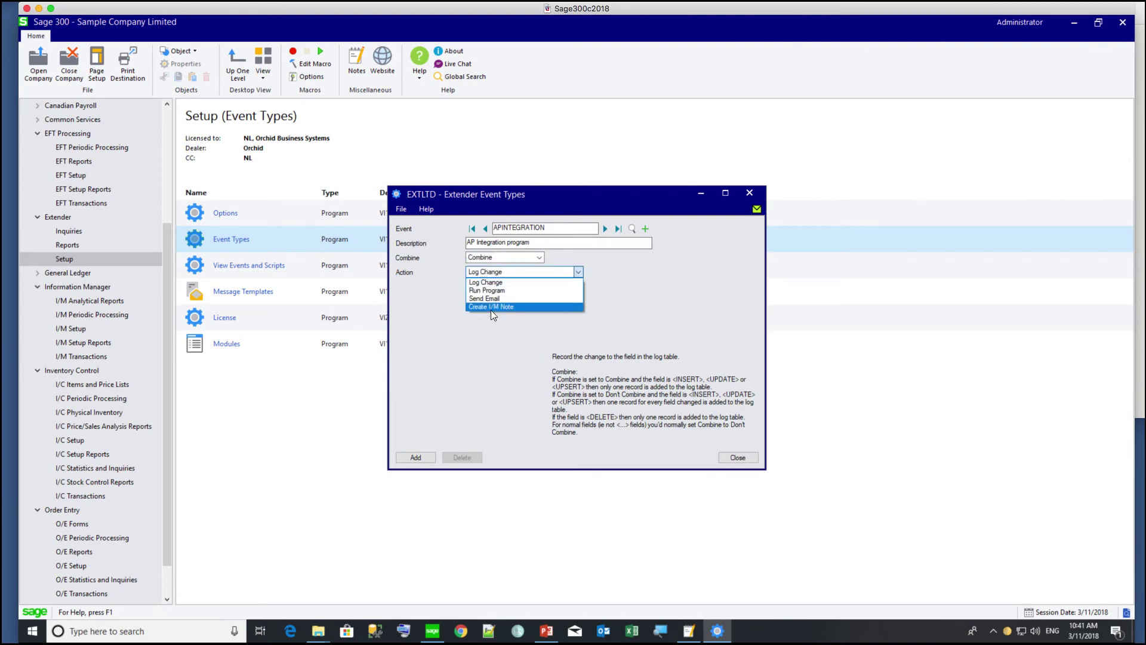
{"action": "left_click", "coordinate": [491, 288]}
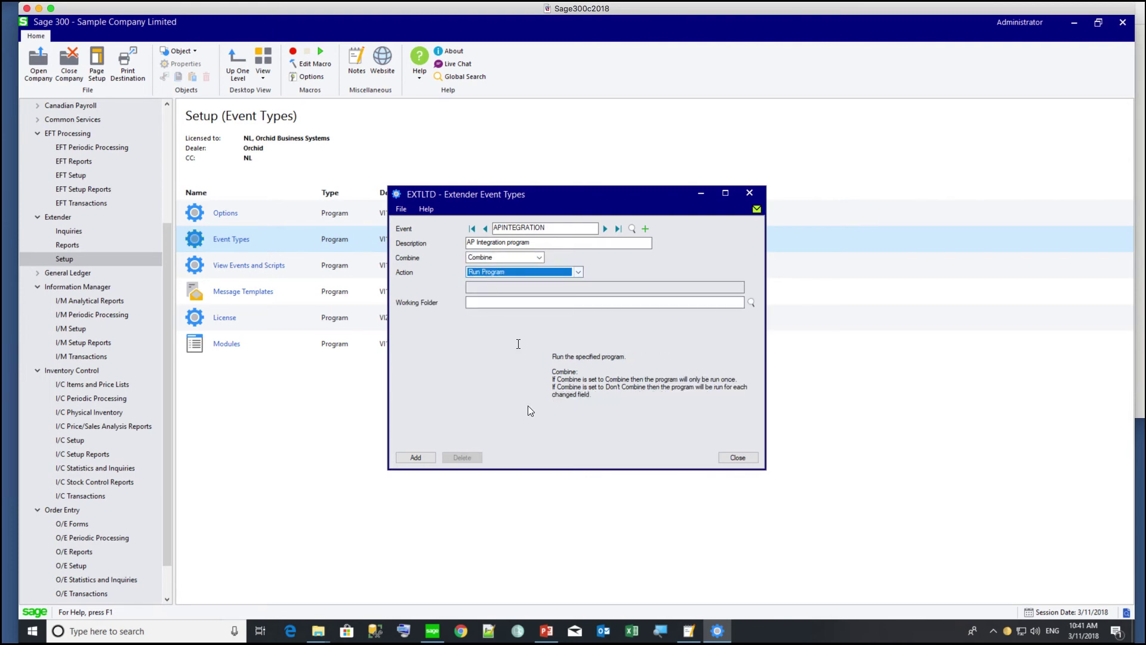
{"action": "left_click", "coordinate": [485, 286]}
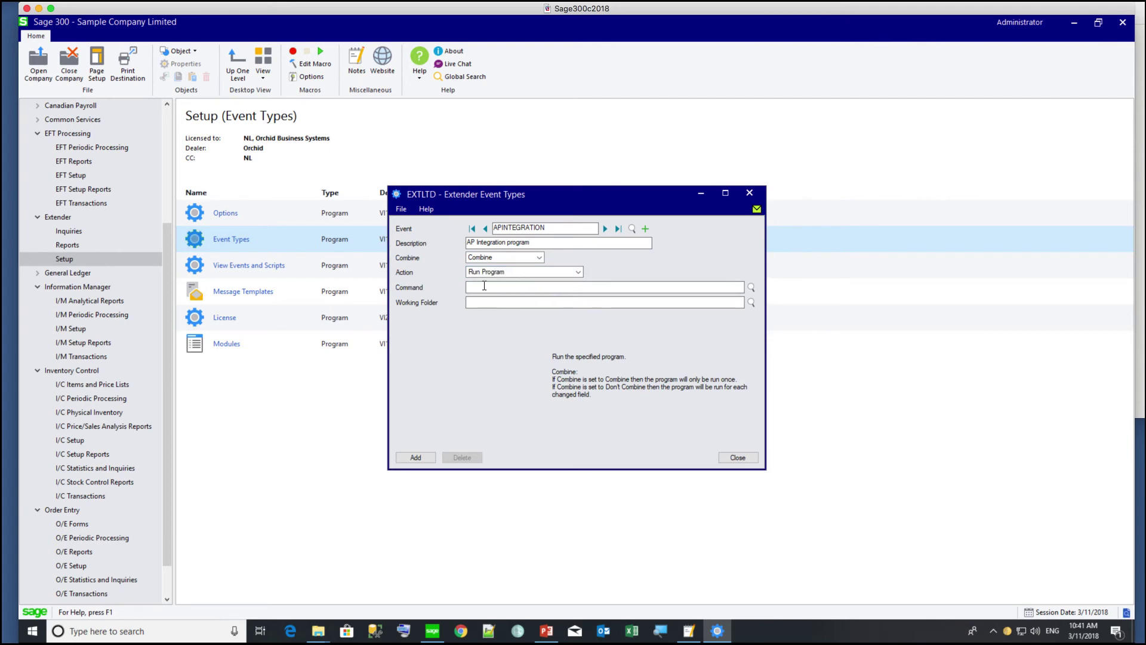
{"action": "left_click", "coordinate": [751, 288]}
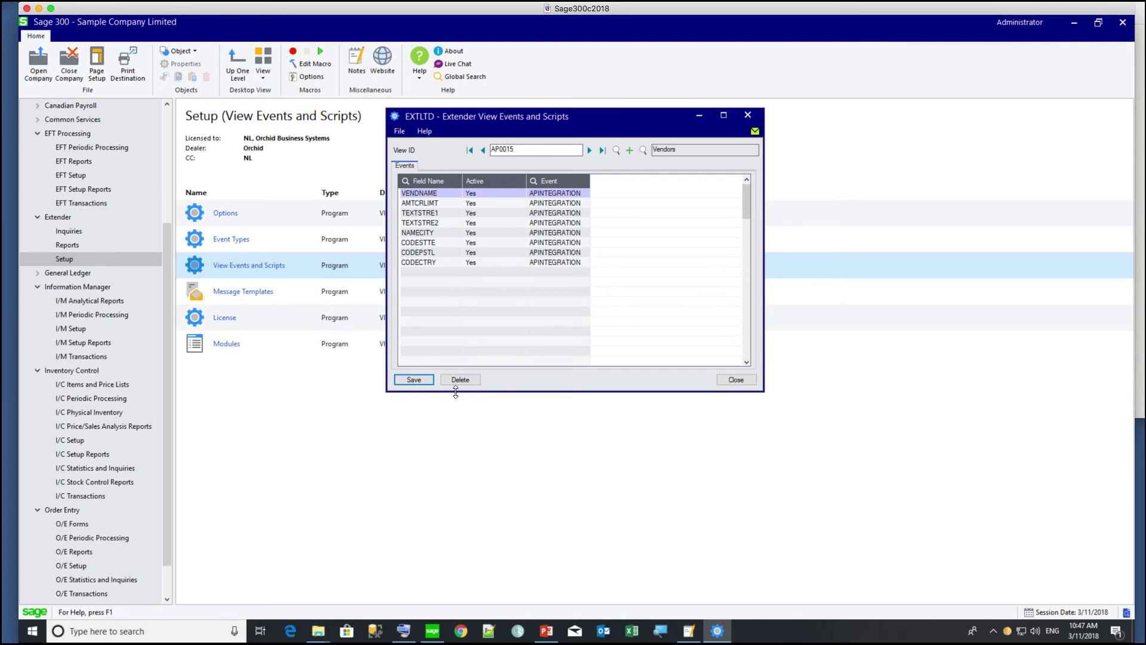
- Close the Vendors view event assignments window
{"action": "left_click", "coordinate": [726, 383]}
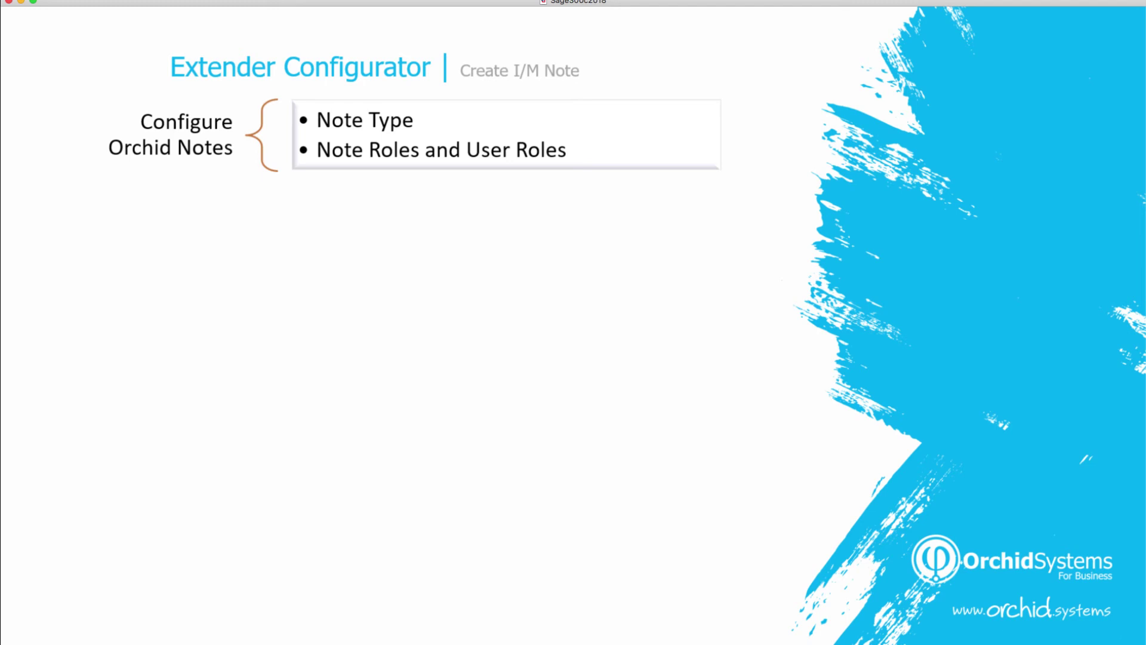
- Reveal the slide's Create I/M Note Event, Note template, attach-to-view and example points
{"action": "key", "text": "Right"}
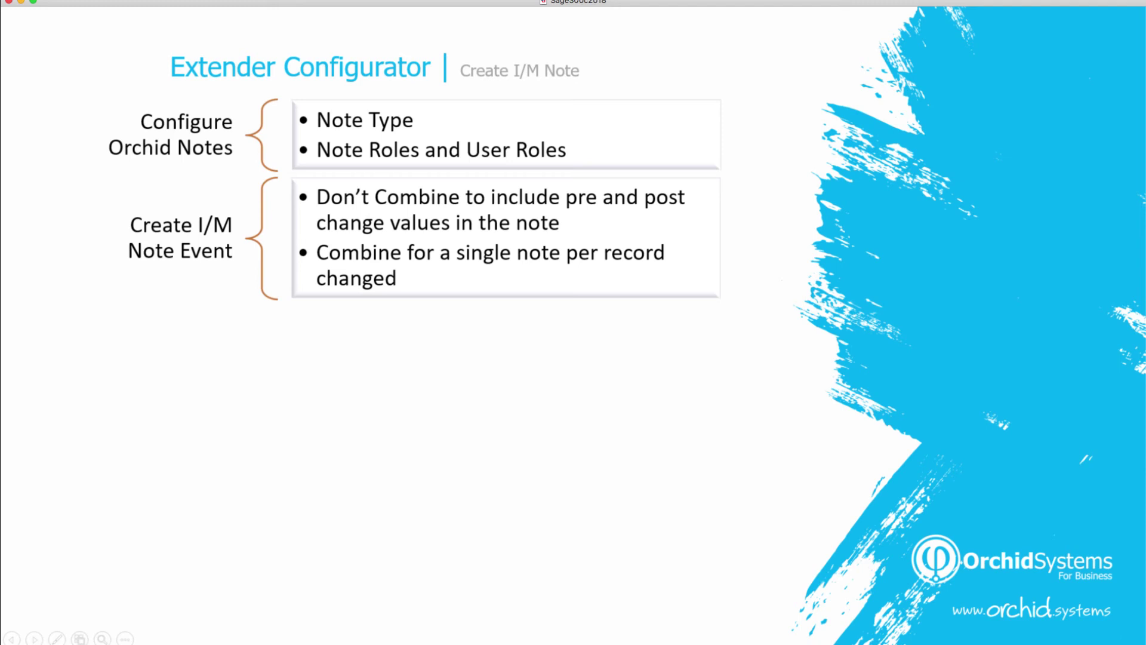
{"action": "key", "text": "Right"}
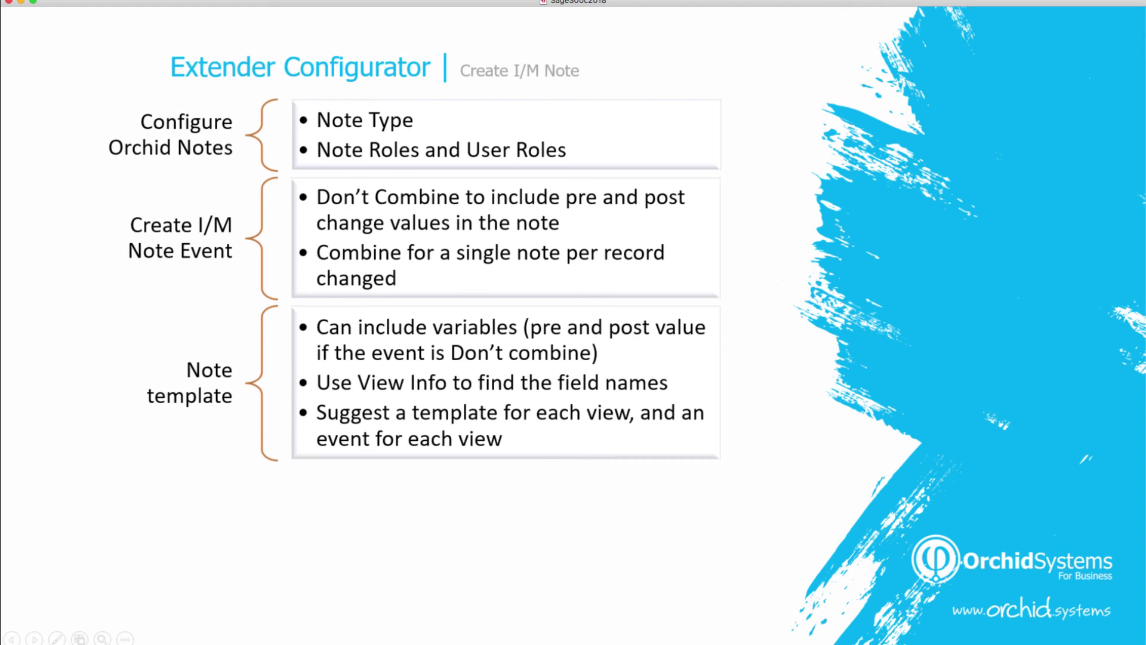
{"action": "key", "text": "Right"}
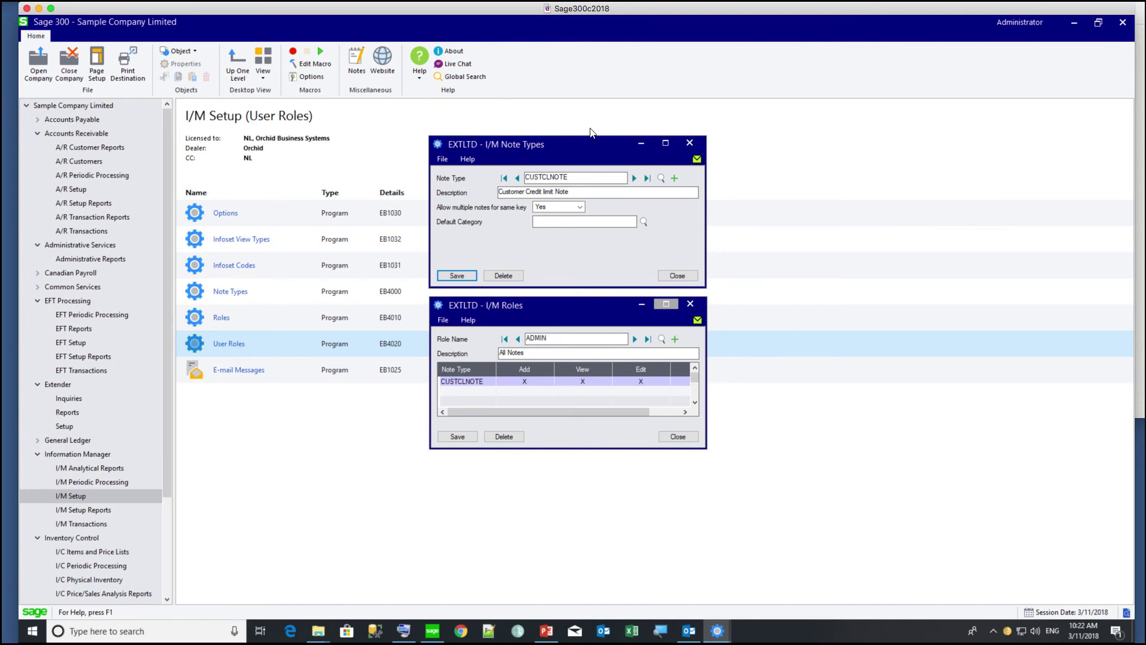
- Bring the I/M note type window forward, then show the Extender setup programs
{"action": "left_click", "coordinate": [583, 145]}
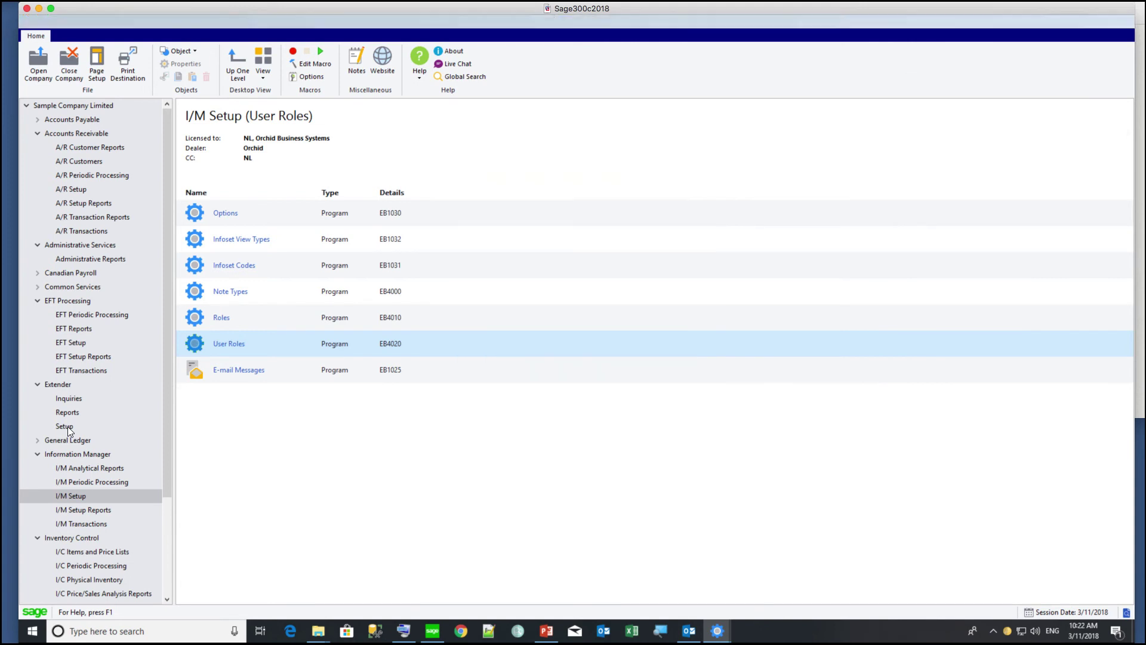
{"action": "left_click", "coordinate": [66, 426]}
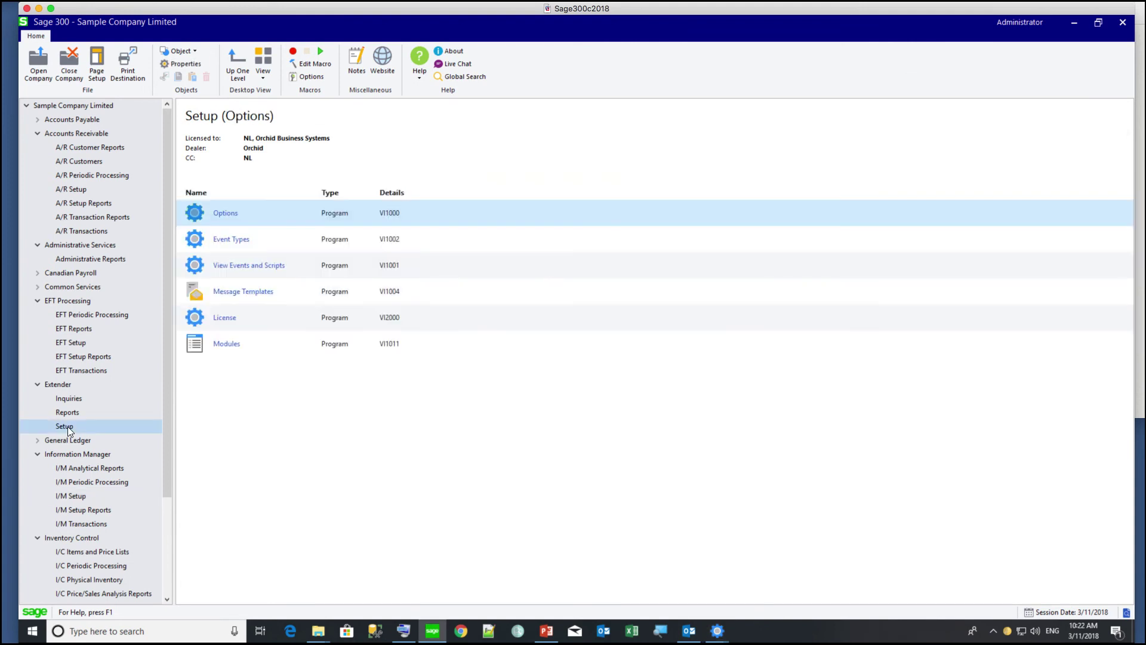
- Give the CUSTCLNOTE event the Create I/M Note action with note type CUSTCLNOTE
{"action": "left_click", "coordinate": [215, 245]}
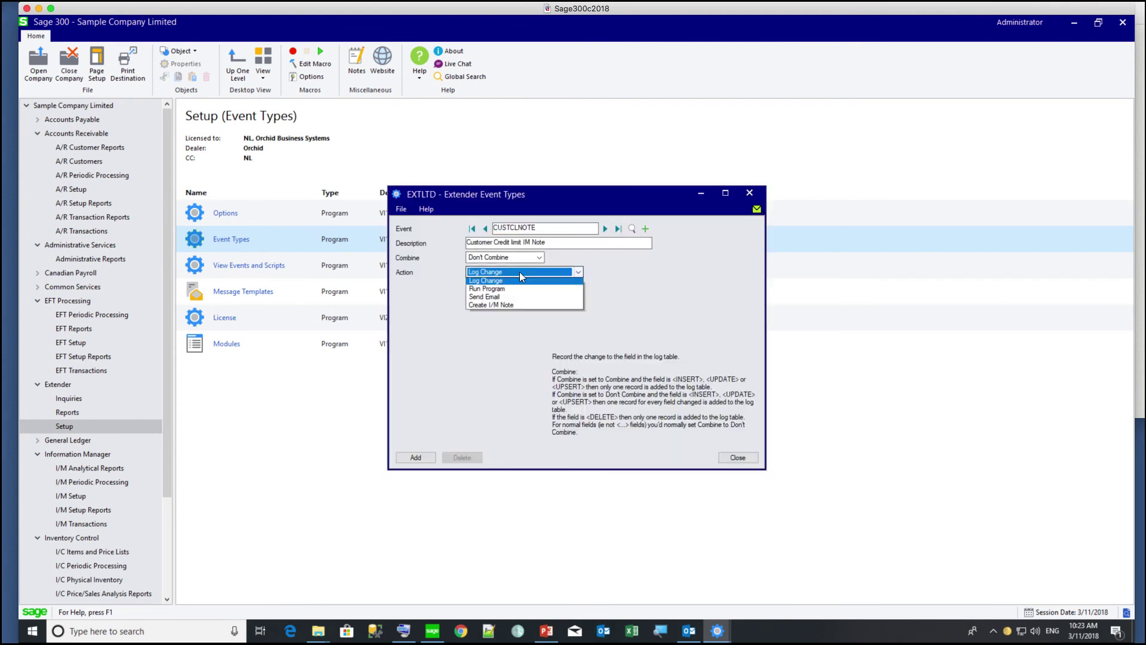
{"action": "left_click", "coordinate": [495, 310]}
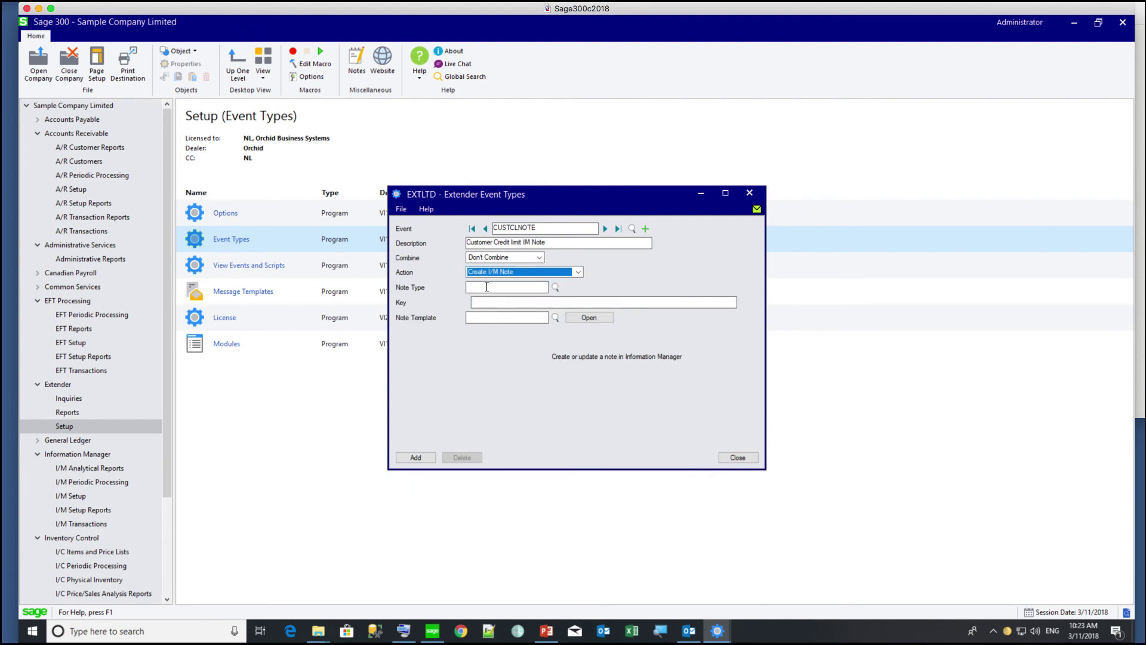
{"action": "left_click", "coordinate": [487, 286]}
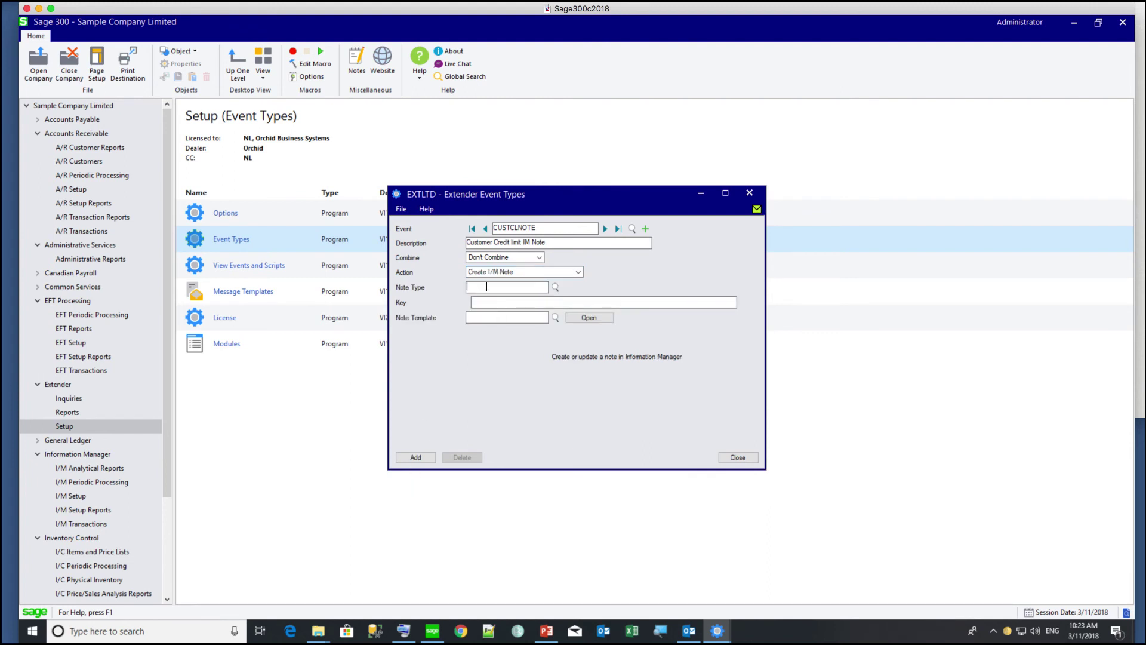
{"action": "left_click", "coordinate": [555, 288]}
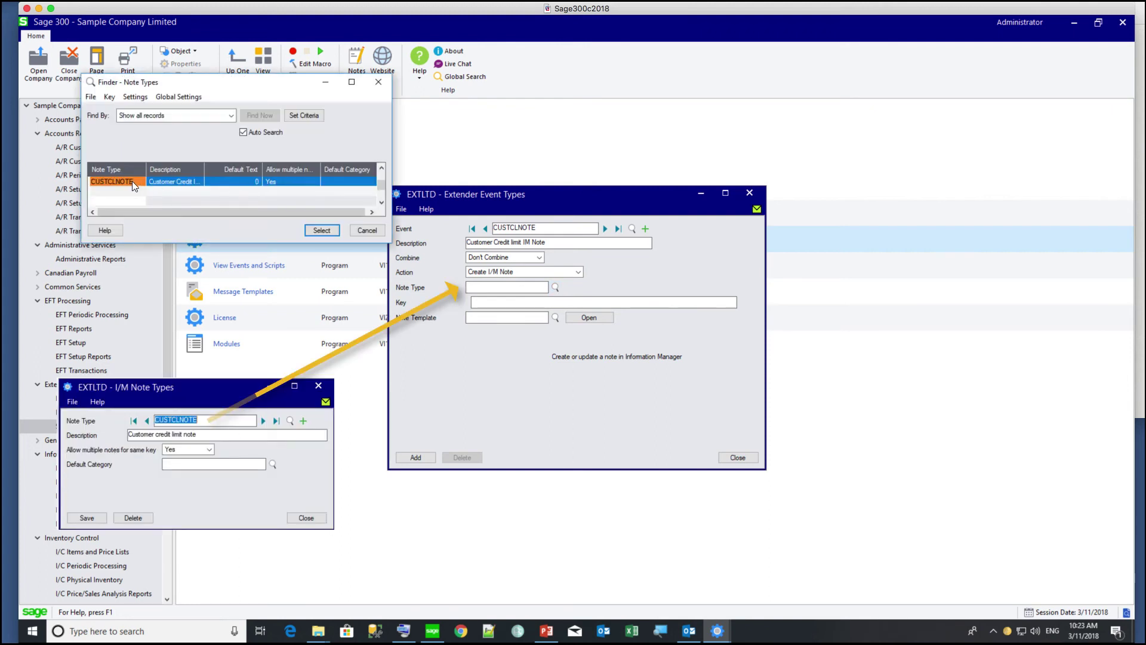
{"action": "double_click", "coordinate": [131, 181]}
- Key the note on {IDCUST} and bring up the note template editor
{"action": "left_click", "coordinate": [503, 304]}
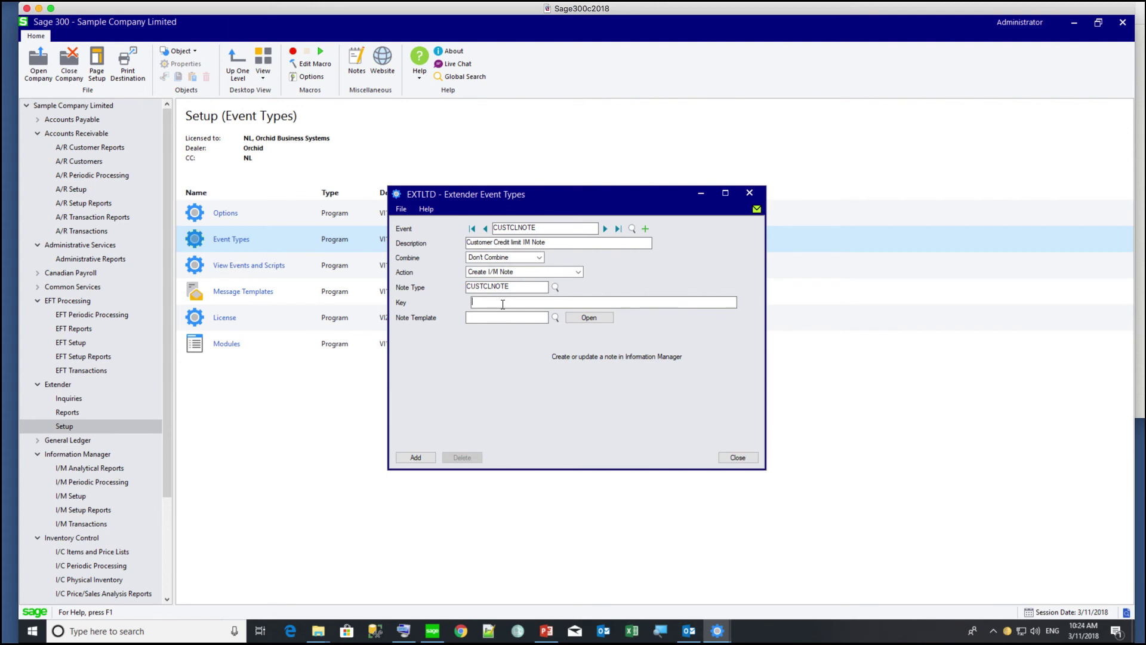
{"action": "type", "text": "{IDCUST"}
{"action": "type", "text": "}"}
{"action": "key", "text": "Tab"}
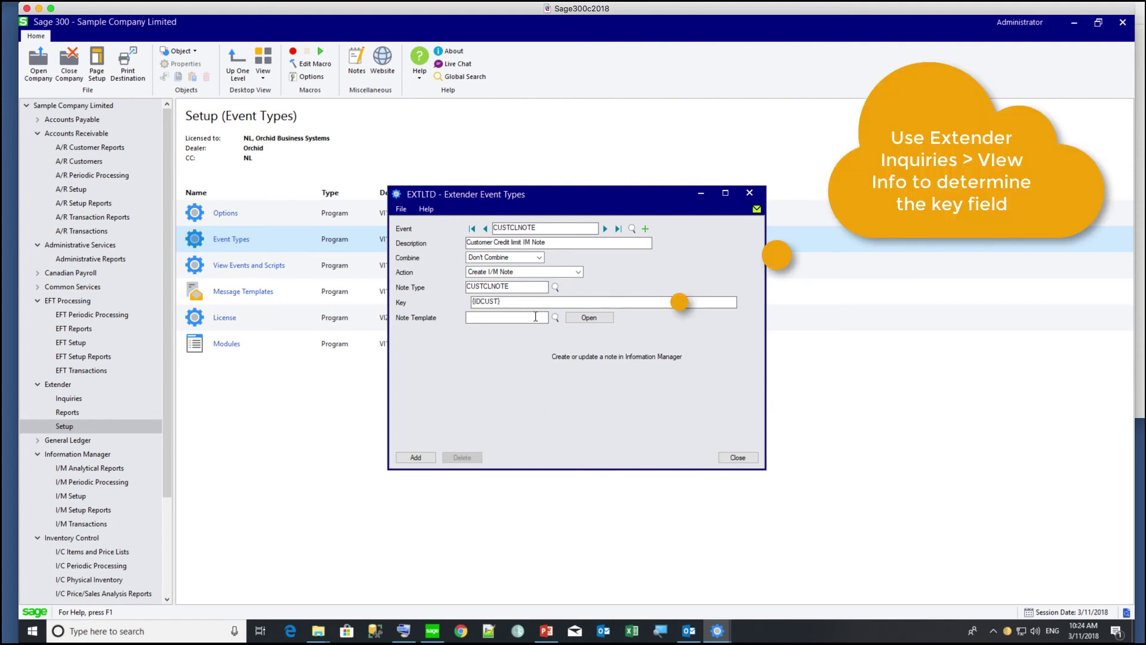
{"action": "left_click", "coordinate": [589, 318]}
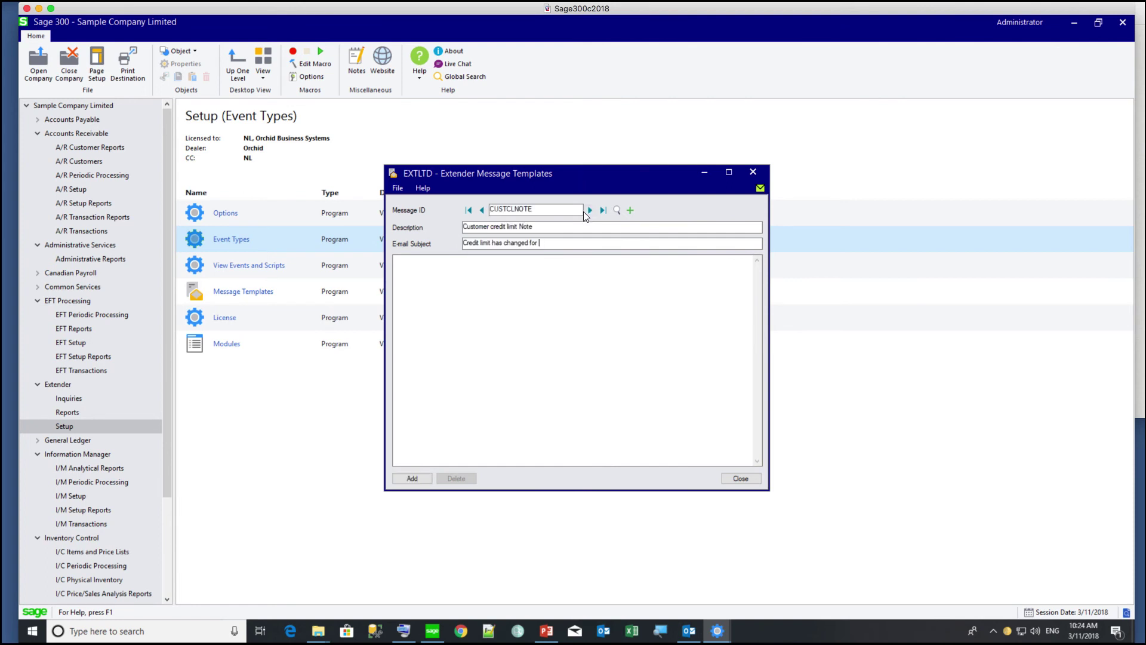
- Save a note template titled 'customer {IDCUST}-{NAMECUST}' with the pasted body, blank lines tidied
{"action": "type", "text": "customer {IDCUST}-{NAMECUST}"}
{"action": "left_click", "coordinate": [639, 297]}
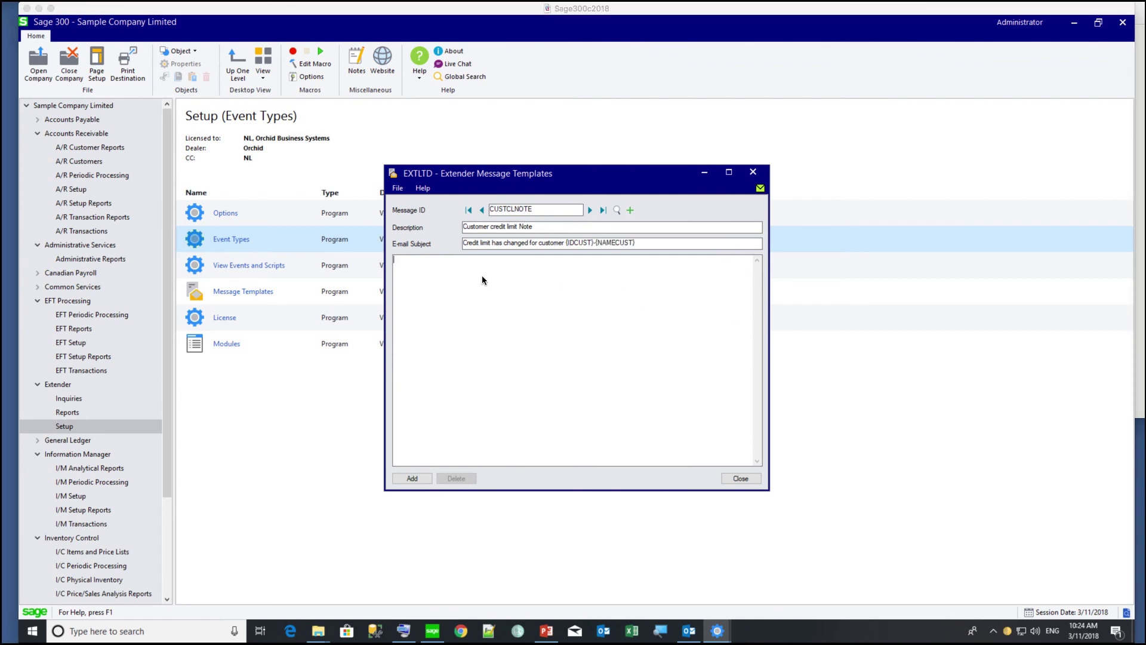
{"action": "type", "text": "Change to customer {IDCUST} - {NAMECUST} Credit limit changed from {ORIGINAL_AMTCRLIMT} to  {AMTCRLIMT}  This change was done as part of an {OP} by {USER}.  The change was done on {DD}/{MM}/{YYYY} at {HOUR}:{MINUTE}:{SECOND}"}
{"action": "left_click", "coordinate": [596, 269]}
{"action": "key", "text": "Return"}
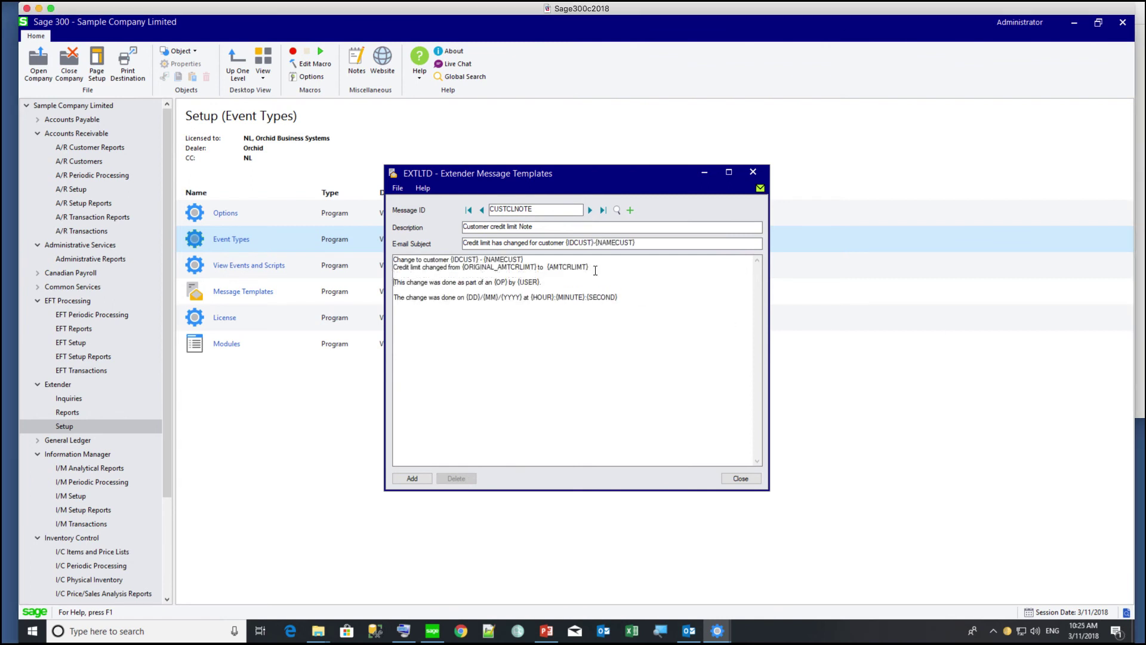
{"action": "key", "text": "BackSpace"}
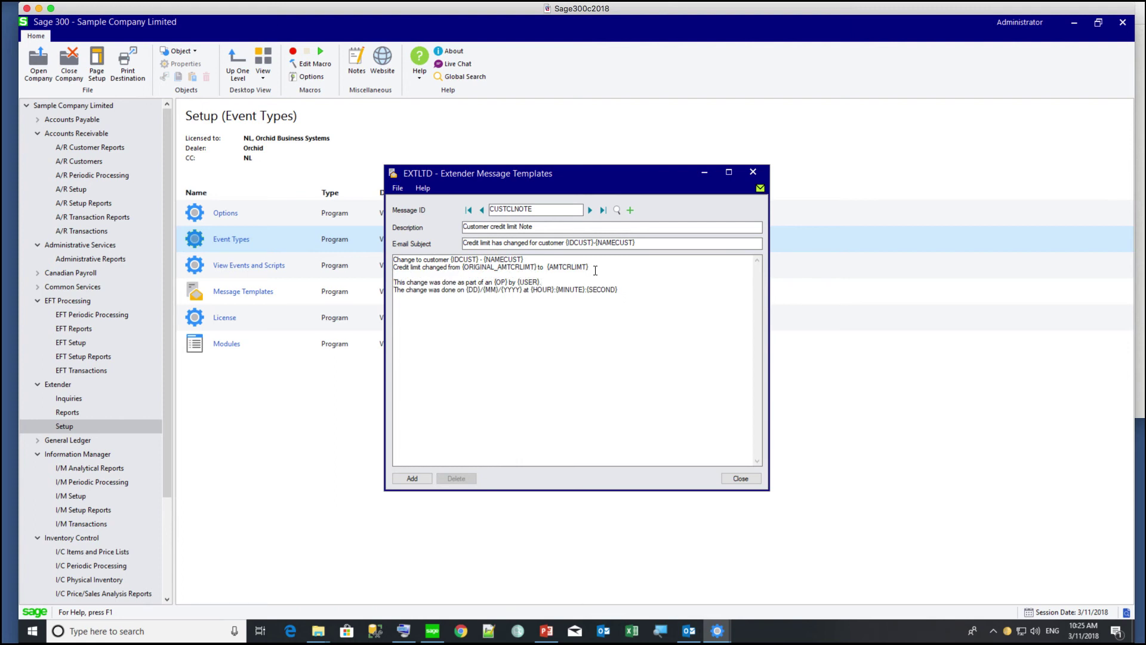
{"action": "left_click", "coordinate": [731, 478]}
{"action": "left_click", "coordinate": [416, 457]}
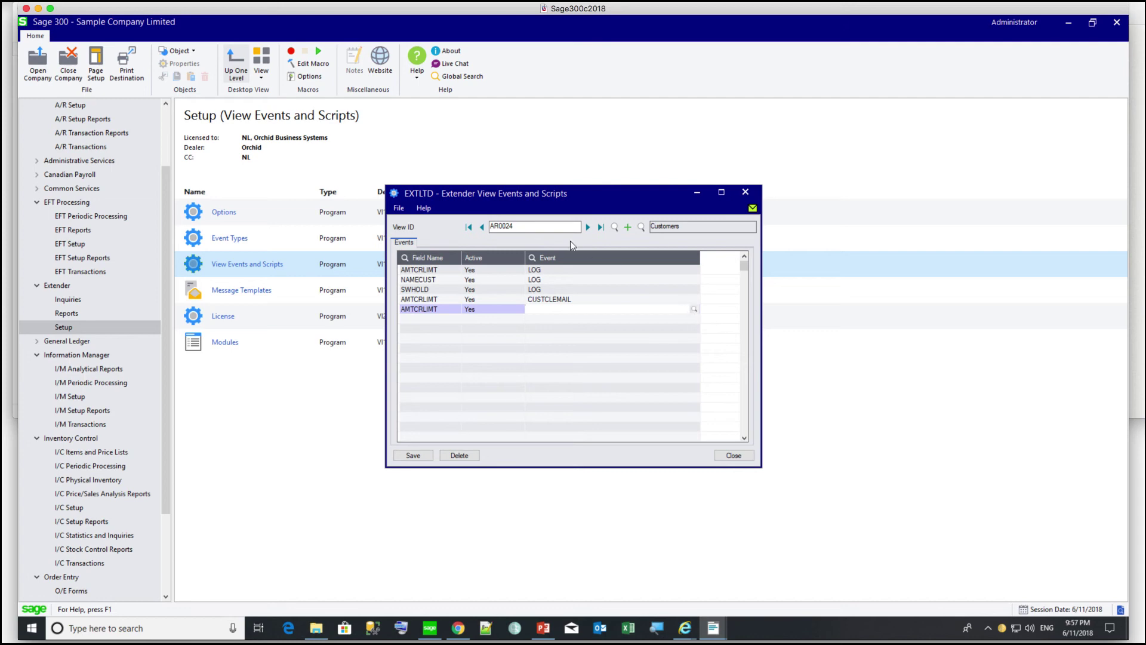
- Assign CUSTCLNOTE to the new AMTCRLIMT row and save the Customers view events
{"action": "left_click", "coordinate": [694, 308]}
{"action": "double_click", "coordinate": [134, 191]}
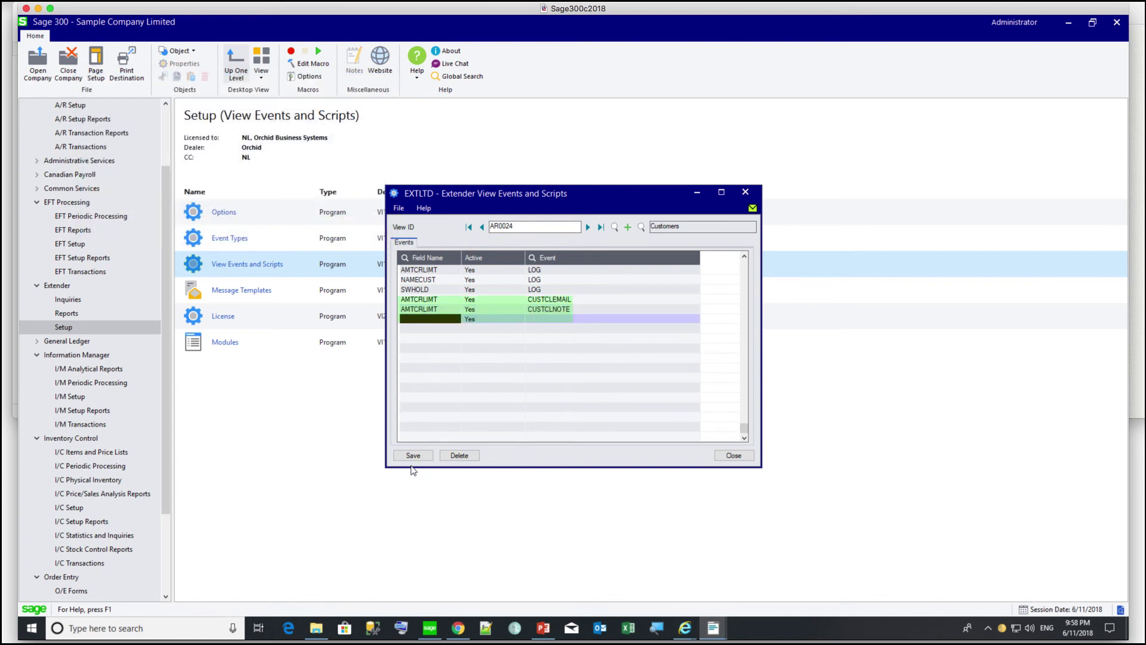
{"action": "left_click", "coordinate": [421, 454]}
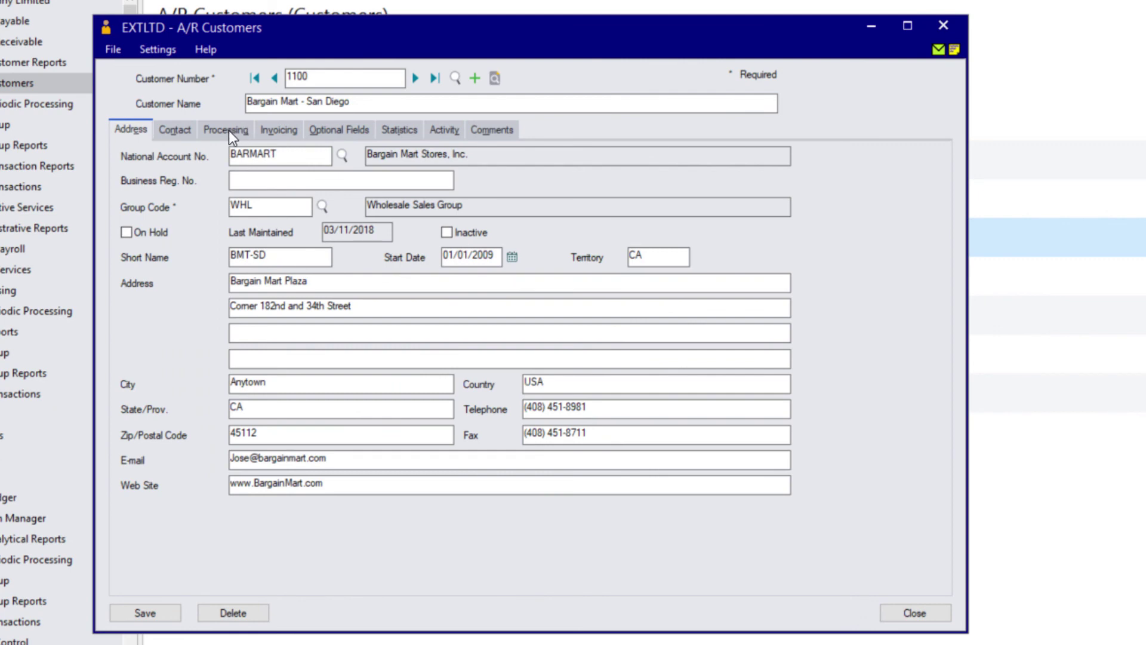
- Change the credit limit to 14,000.00, save the customer, and dismiss the email-sent message
{"action": "left_click", "coordinate": [228, 130]}
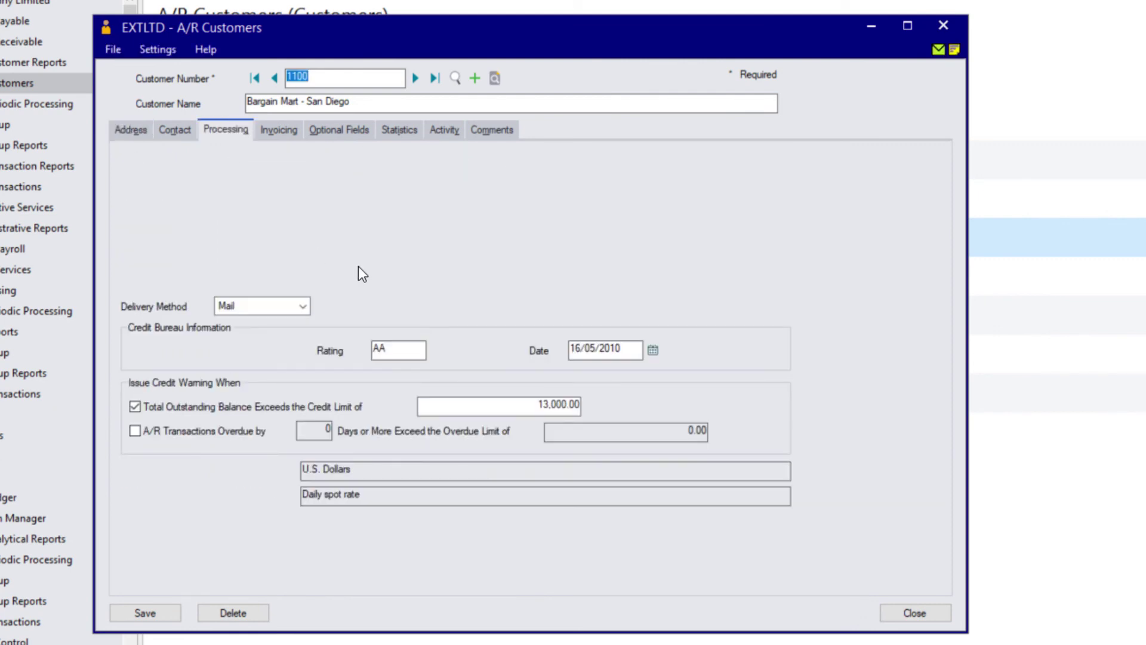
{"action": "left_click", "coordinate": [547, 406]}
{"action": "key", "text": "BackSpace"}
{"action": "type", "text": "4"}
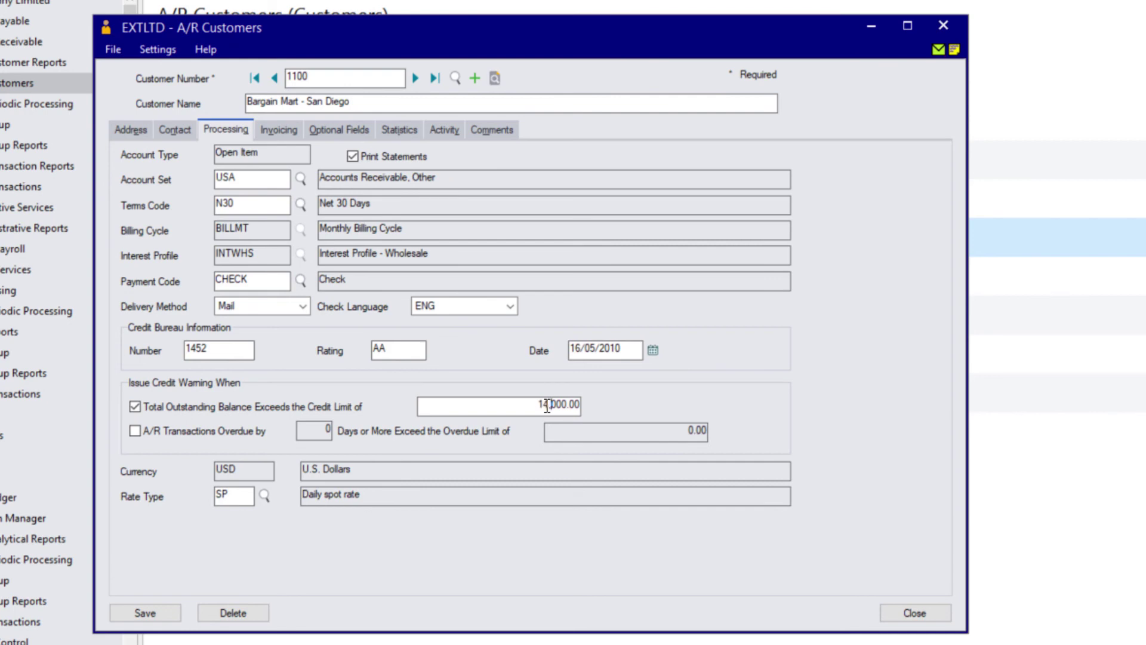
{"action": "key", "text": "Tab"}
{"action": "left_click", "coordinate": [149, 616]}
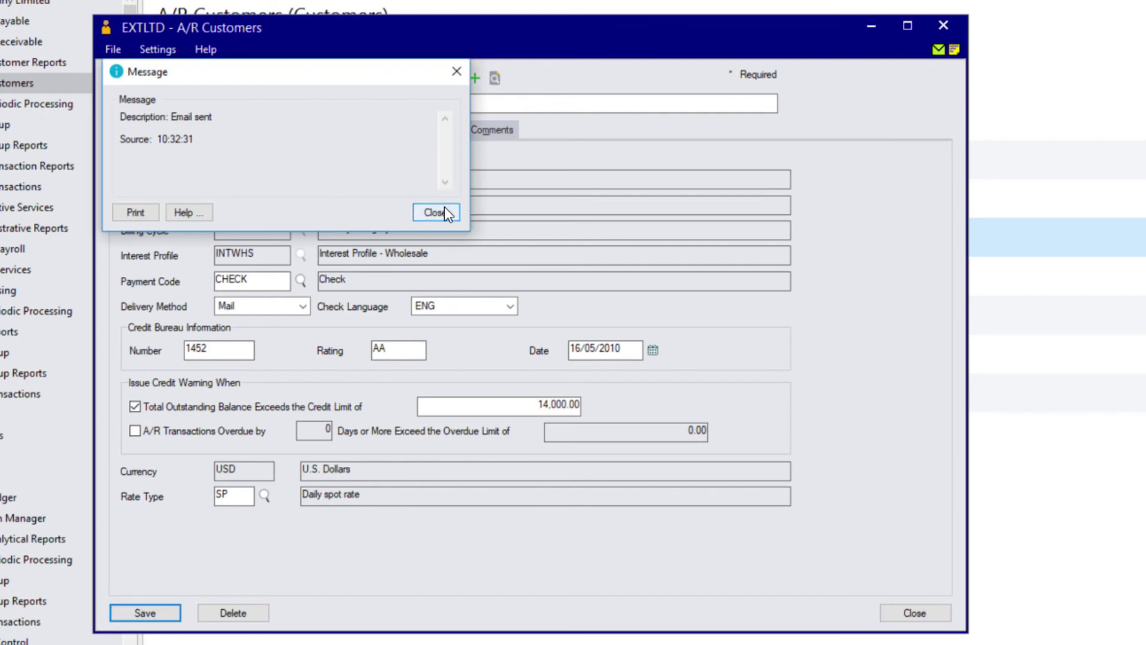
{"action": "left_click", "coordinate": [445, 208]}
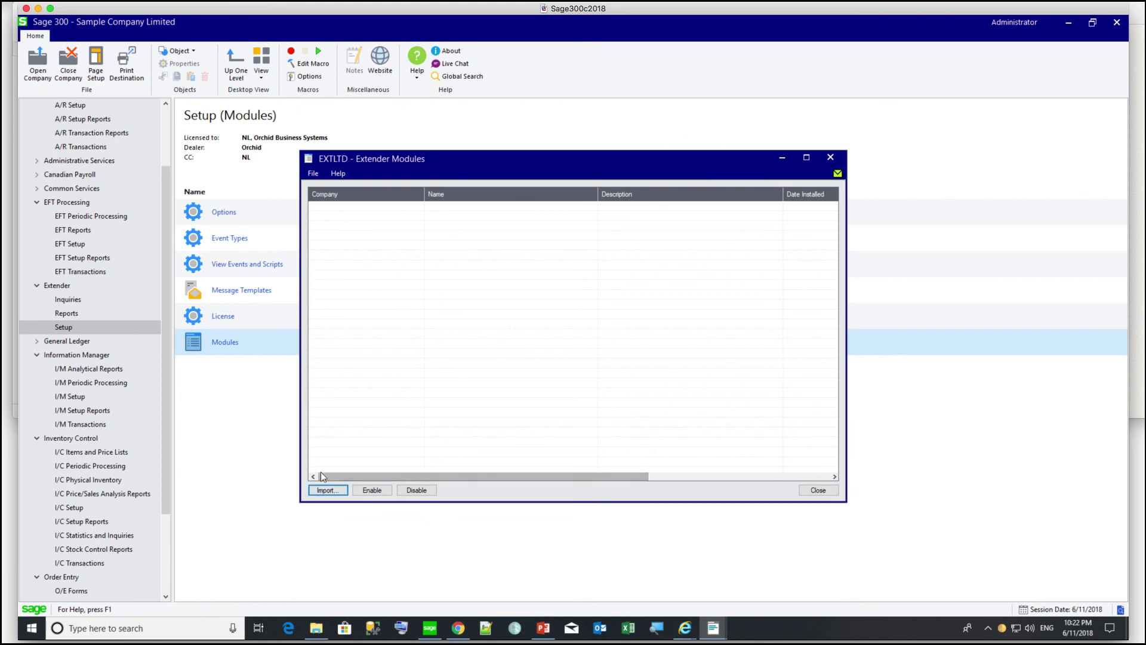
- Import the module file 'Orchid - Log distribution fields.vi'
{"action": "left_click", "coordinate": [327, 490]}
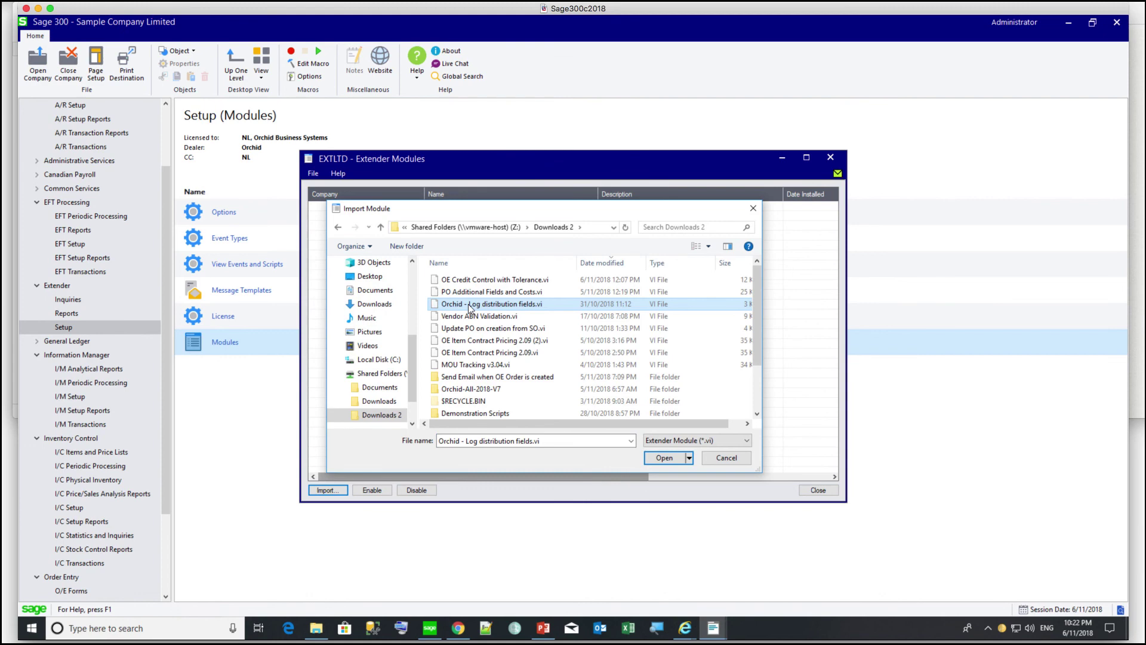
{"action": "left_click", "coordinate": [469, 304]}
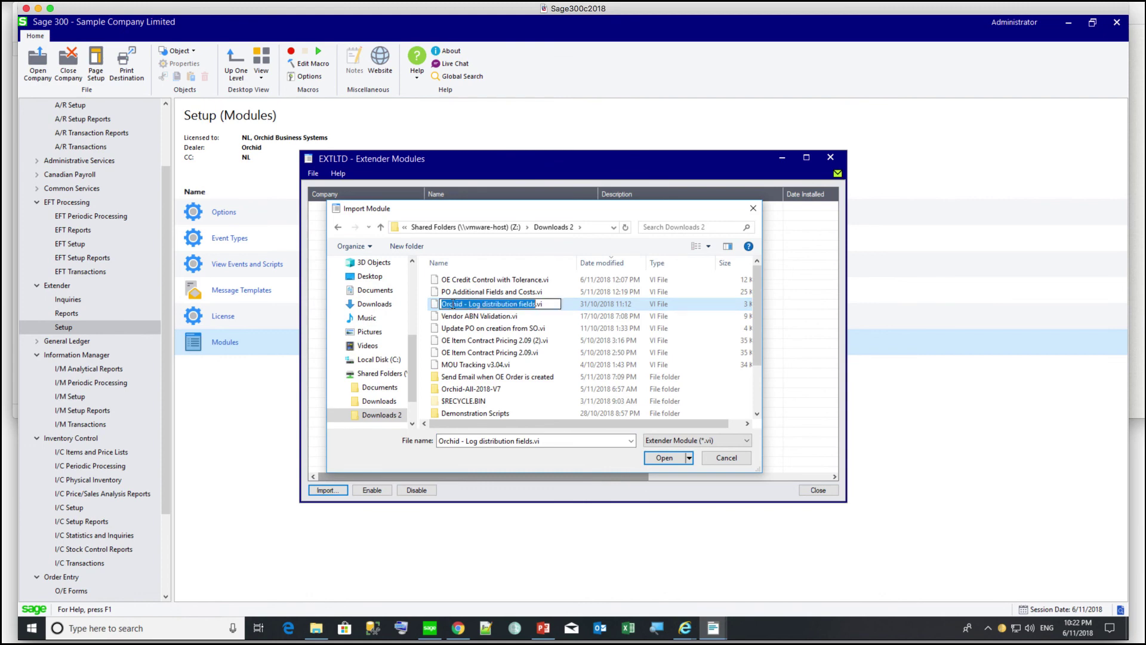
{"action": "key", "text": "Escape"}
{"action": "left_click", "coordinate": [665, 458]}
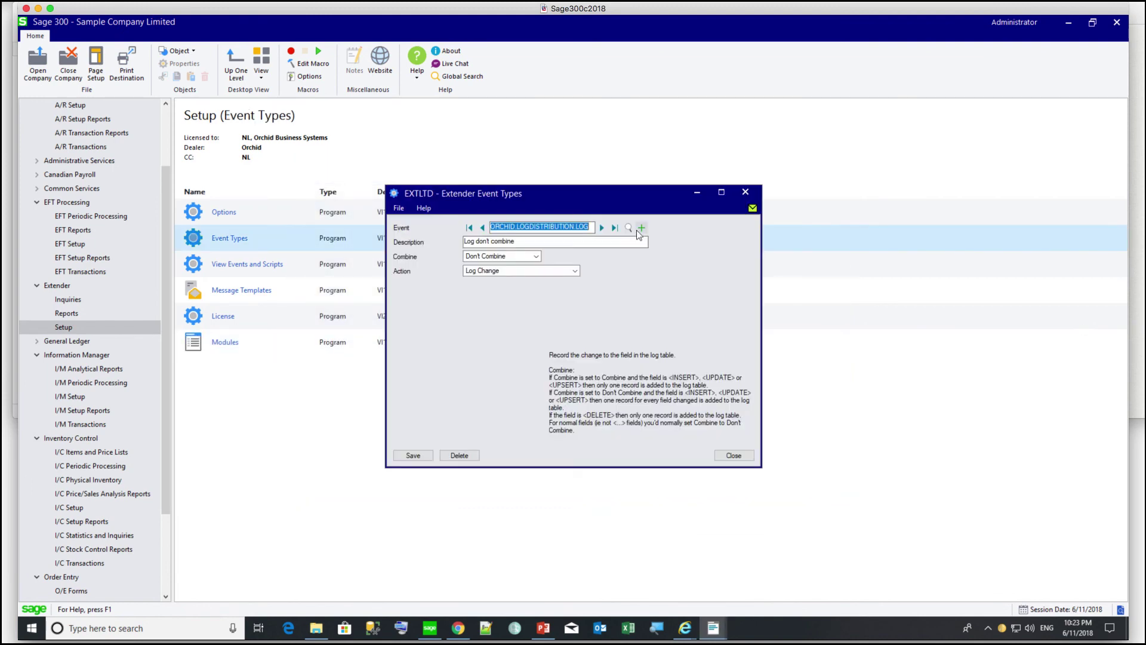
- Review the ORCHID.LOGDISTRIBUTION.LOG event, close Event Types, and open View Events and Scripts
{"action": "left_click", "coordinate": [629, 227]}
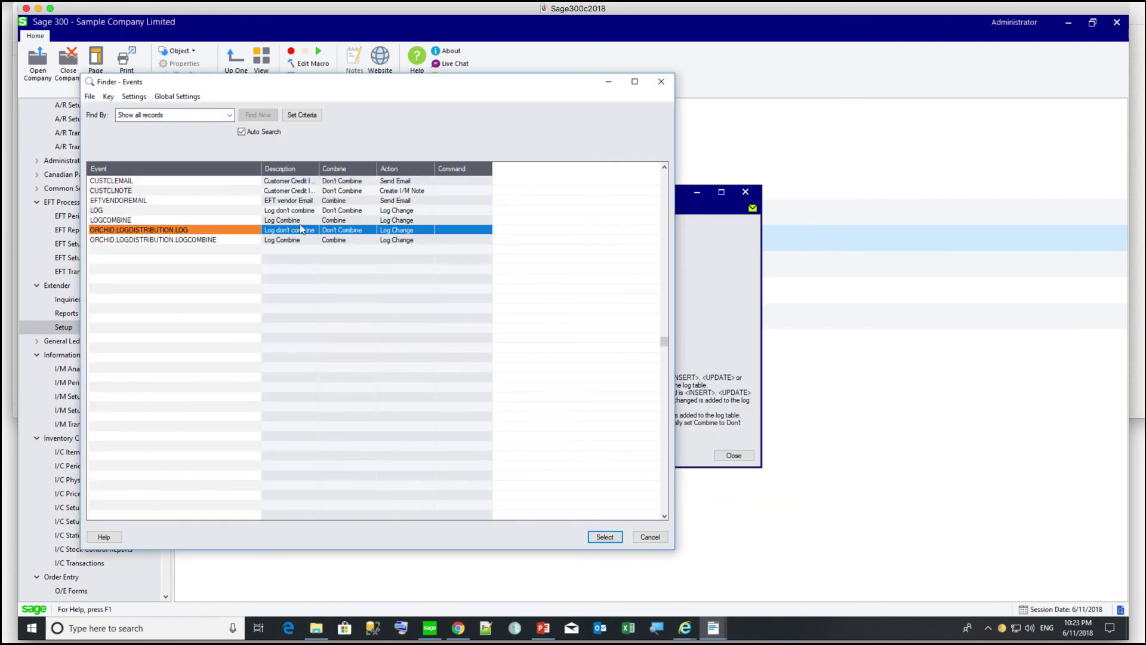
{"action": "double_click", "coordinate": [167, 231]}
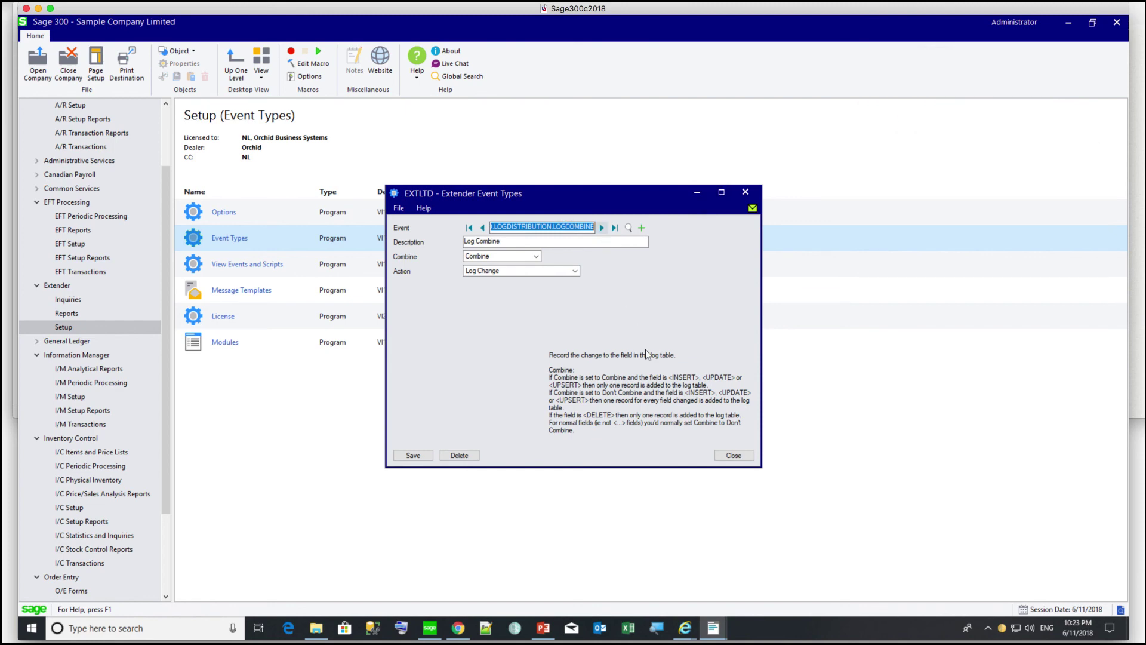
{"action": "left_click", "coordinate": [726, 460]}
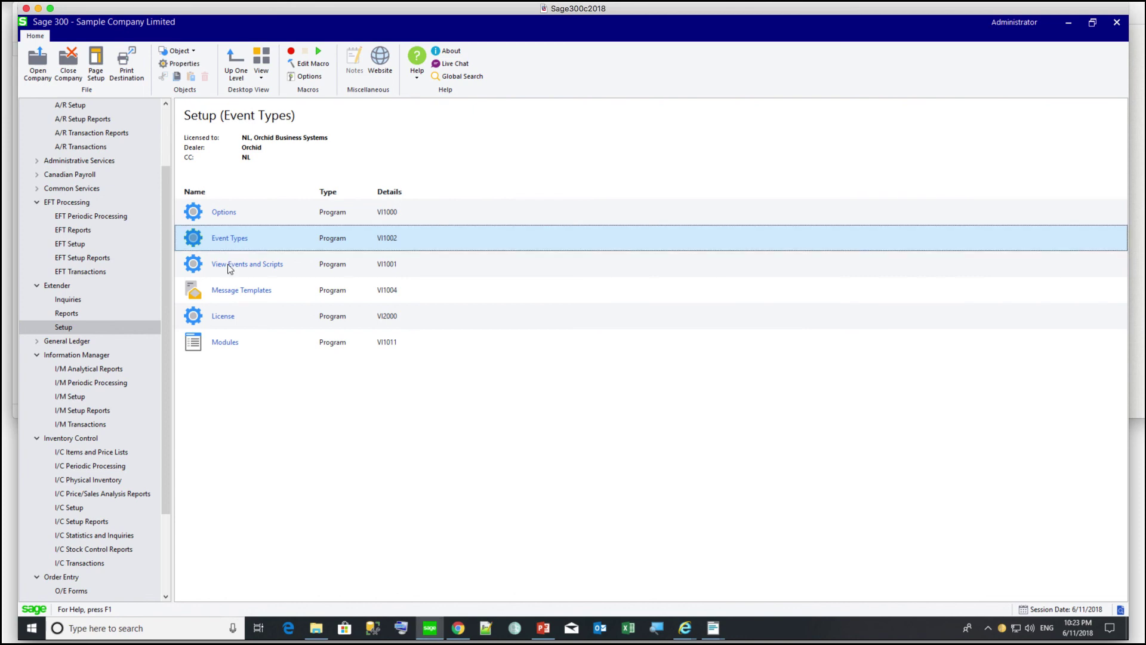
{"action": "double_click", "coordinate": [229, 266]}
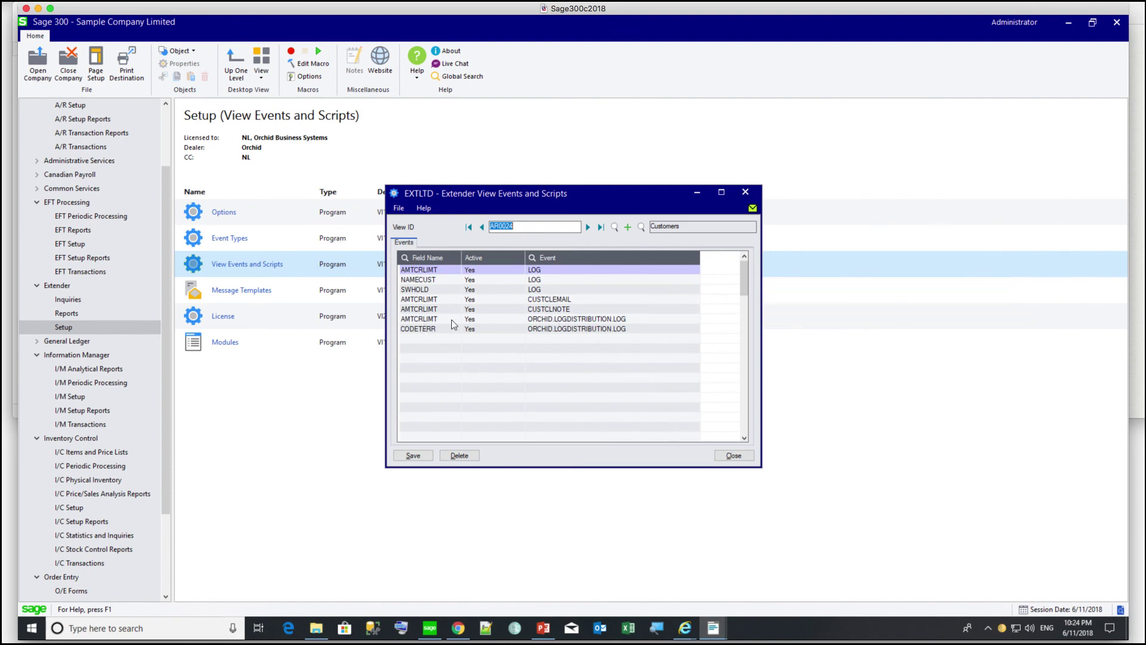
- Advance from IC0480 Item Pricing to the OE0520 Orders view and select the INVDISCPER event row
{"action": "left_click", "coordinate": [589, 227]}
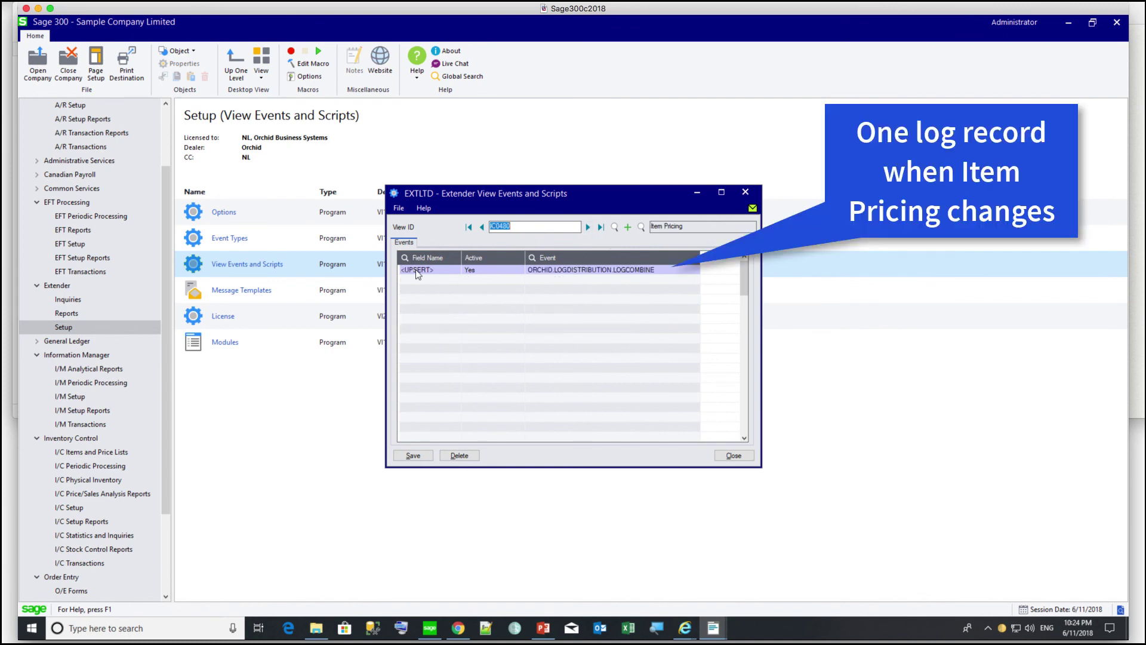
{"action": "left_click", "coordinate": [588, 227]}
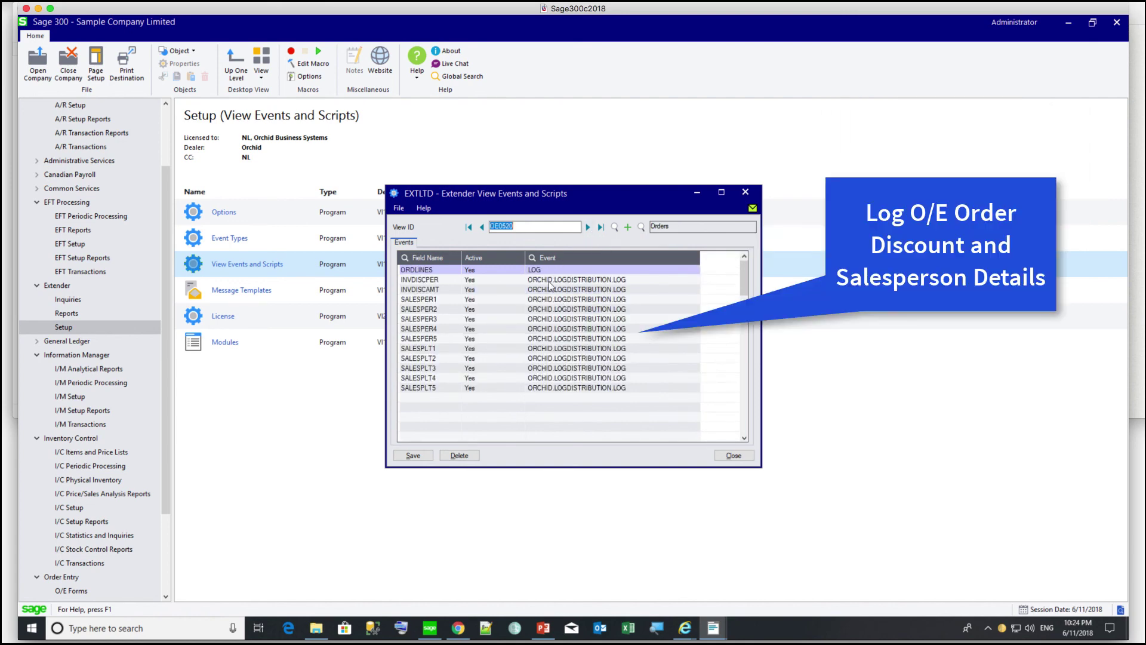
{"action": "left_click", "coordinate": [444, 281]}
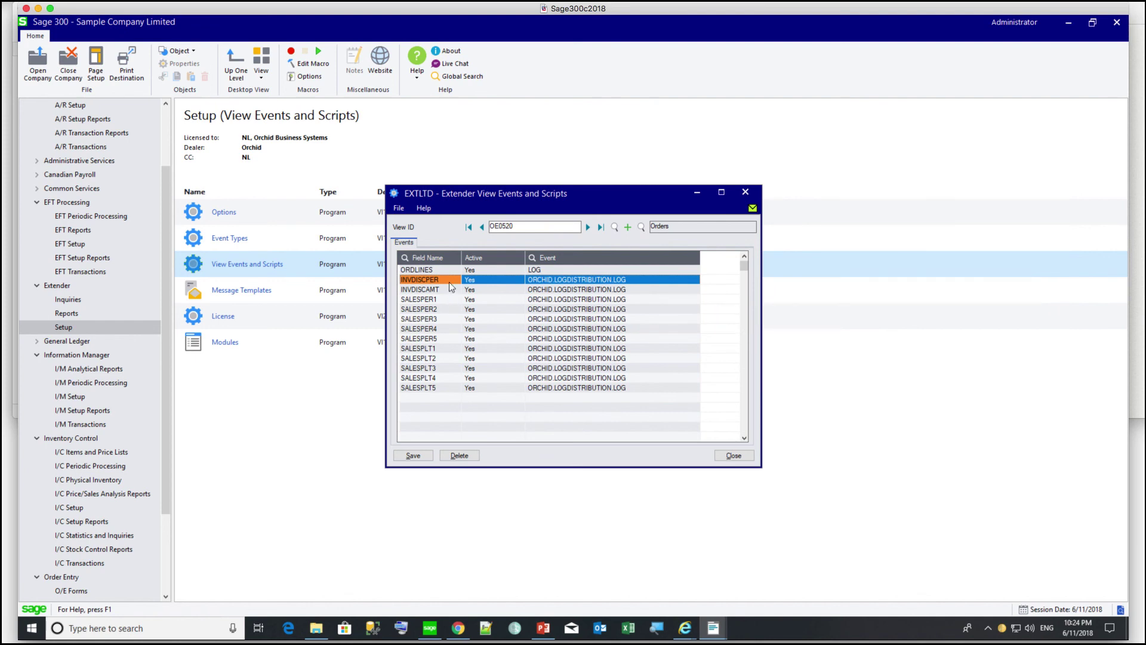
- Review the File menu's Import, Export and Export All options, then dismiss the menu
{"action": "left_click", "coordinate": [399, 209]}
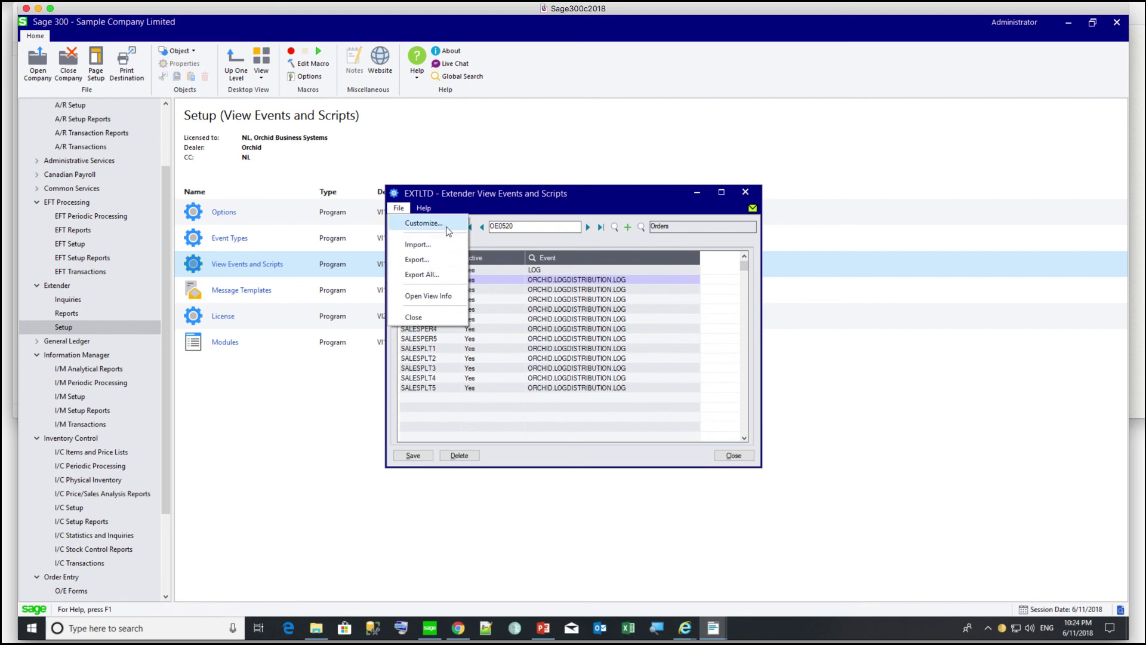
{"action": "key", "text": "Escape"}
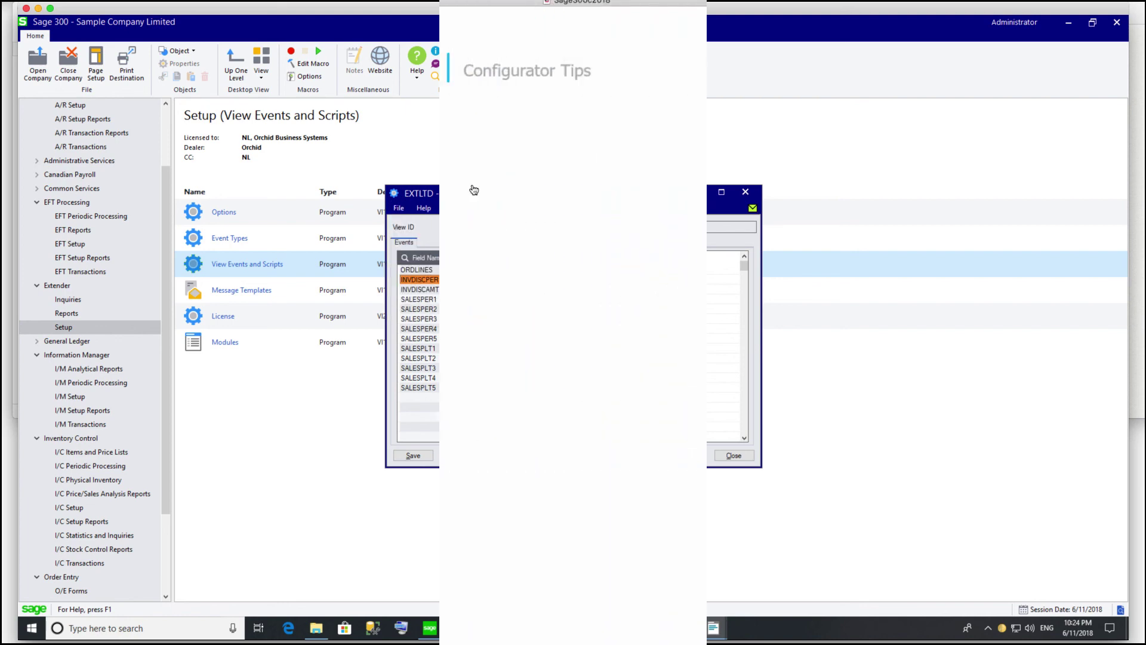